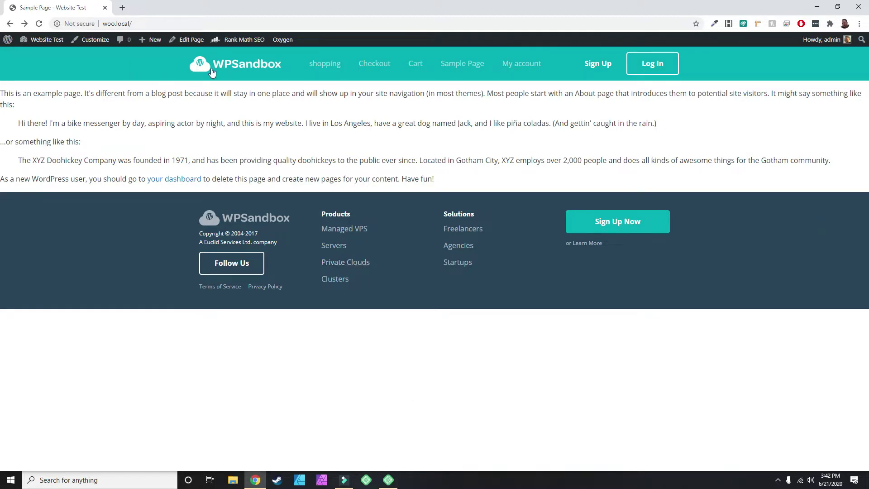
Go from the Sample Page to the WordPress admin Dashboard using the site-name menu
{"action": "left_click", "coordinate": [35, 56]}
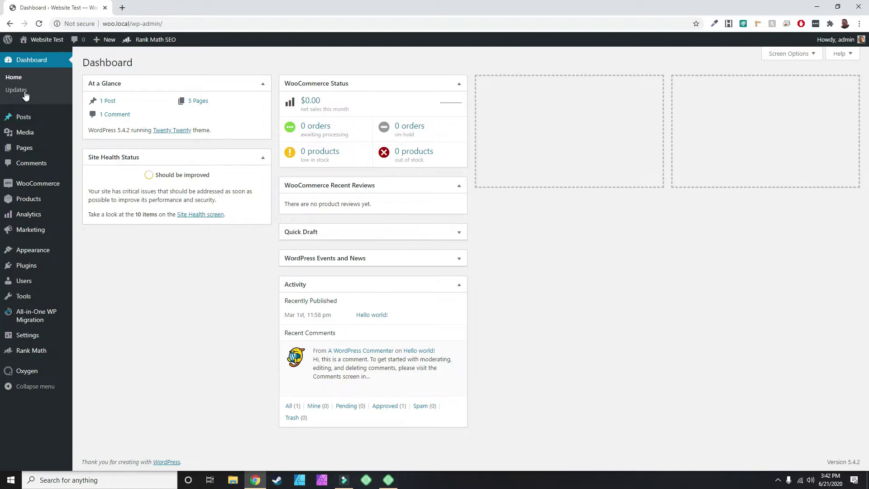
Open All Pages and scroll through the list of six site pages
{"action": "left_click", "coordinate": [84, 151]}
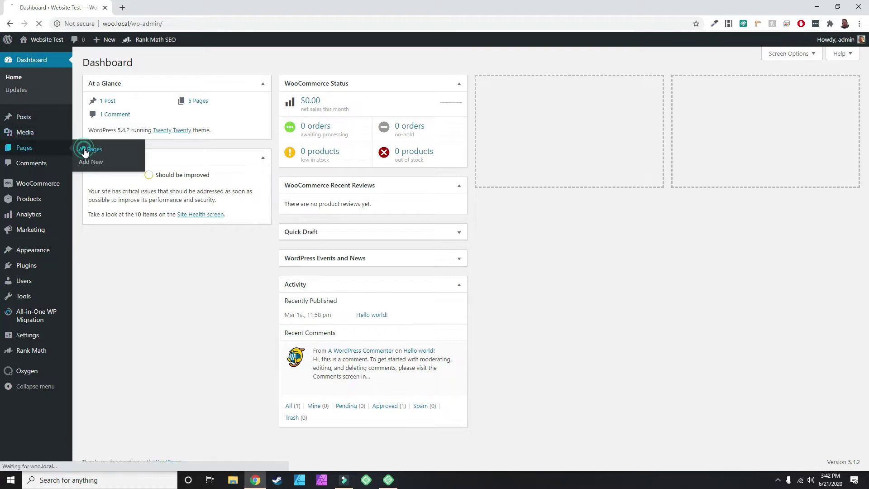
{"action": "scroll", "coordinate": [161, 198], "scroll_direction": "down", "scroll_amount": 3}
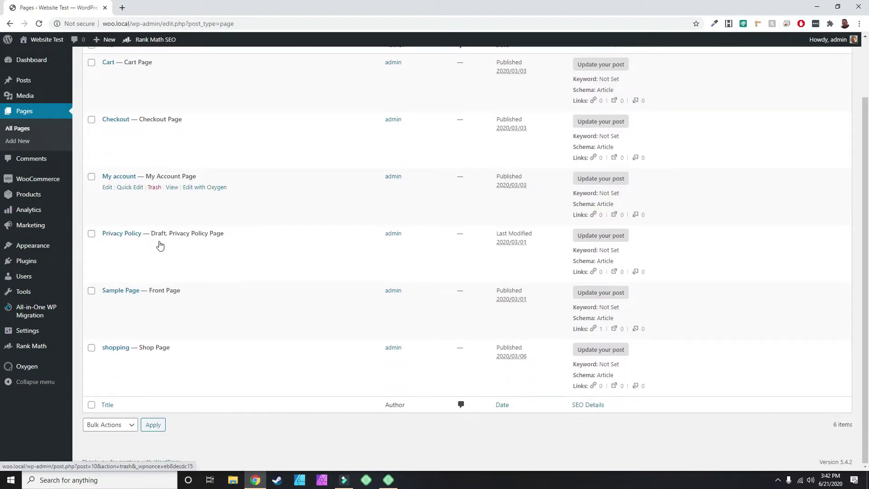
{"action": "scroll", "coordinate": [111, 181], "scroll_direction": "up", "scroll_amount": 3}
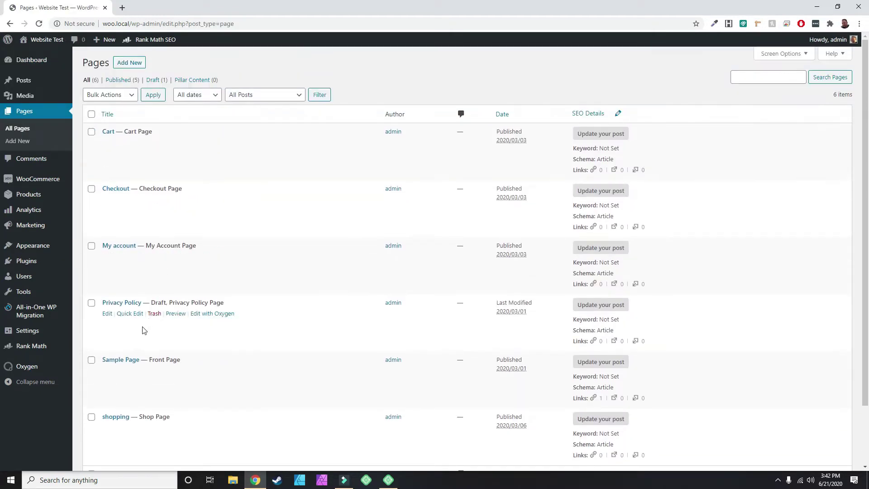
{"action": "scroll", "coordinate": [140, 339], "scroll_direction": "down", "scroll_amount": 3}
{"action": "scroll", "coordinate": [116, 244], "scroll_direction": "up", "scroll_amount": 3}
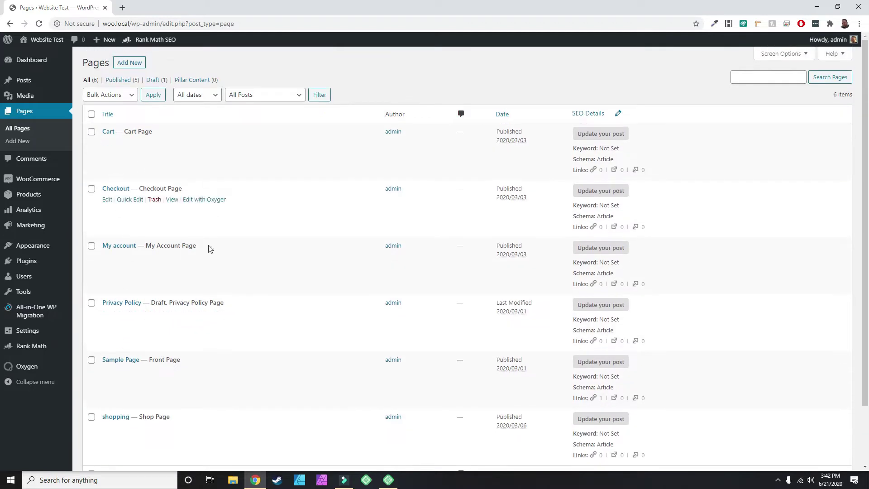
{"action": "scroll", "coordinate": [134, 339], "scroll_direction": "down", "scroll_amount": 3}
{"action": "scroll", "coordinate": [122, 209], "scroll_direction": "up", "scroll_amount": 3}
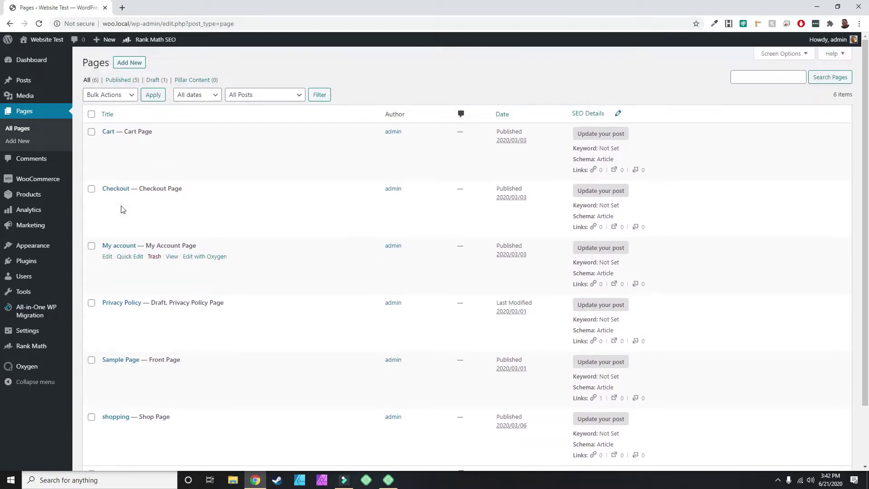
{"action": "mouse_move", "coordinate": [40, 43]}
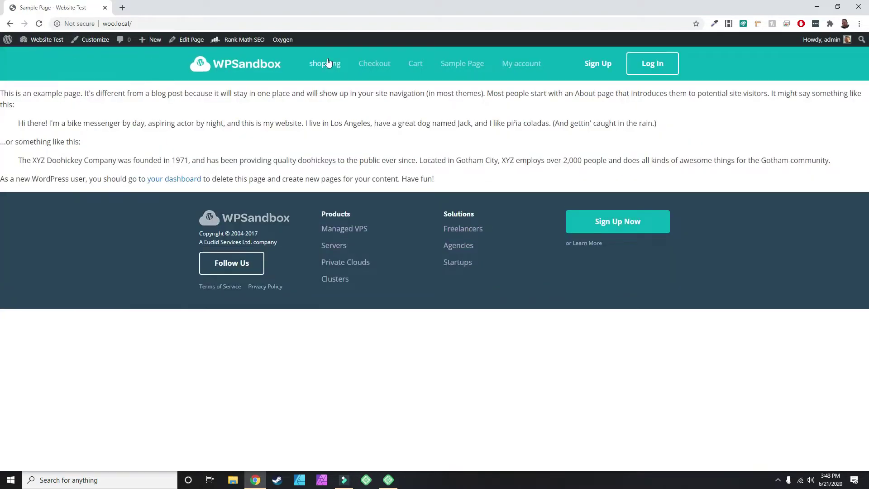
Visit the store's Checkout page, then the Cart page showing an empty cart
{"action": "left_click", "coordinate": [374, 68]}
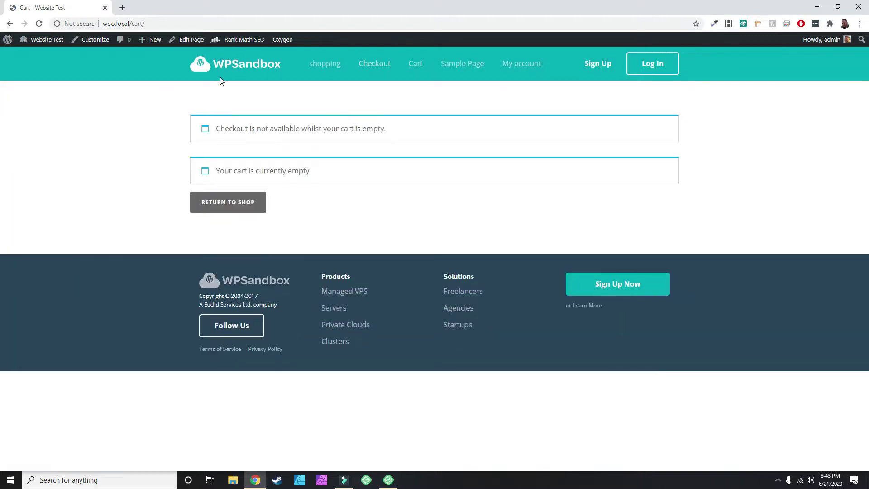
{"action": "left_click", "coordinate": [414, 68]}
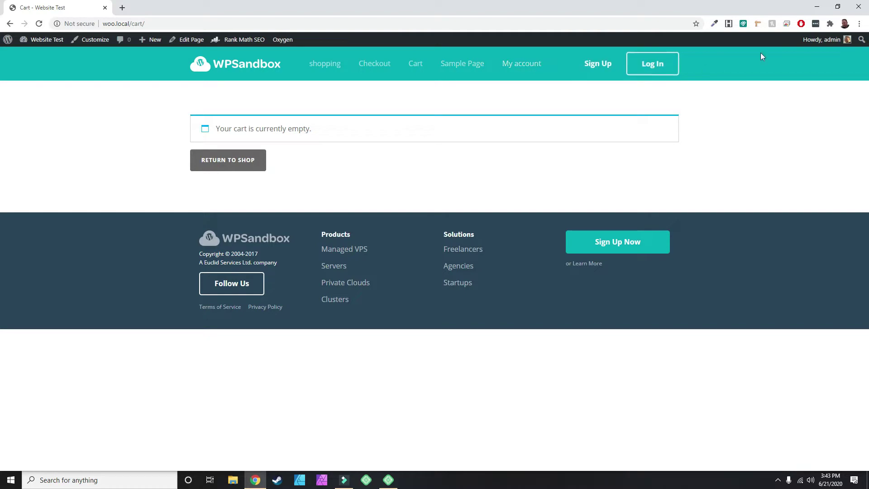
Open a new incognito window and go to google.com
{"action": "left_click", "coordinate": [859, 24]}
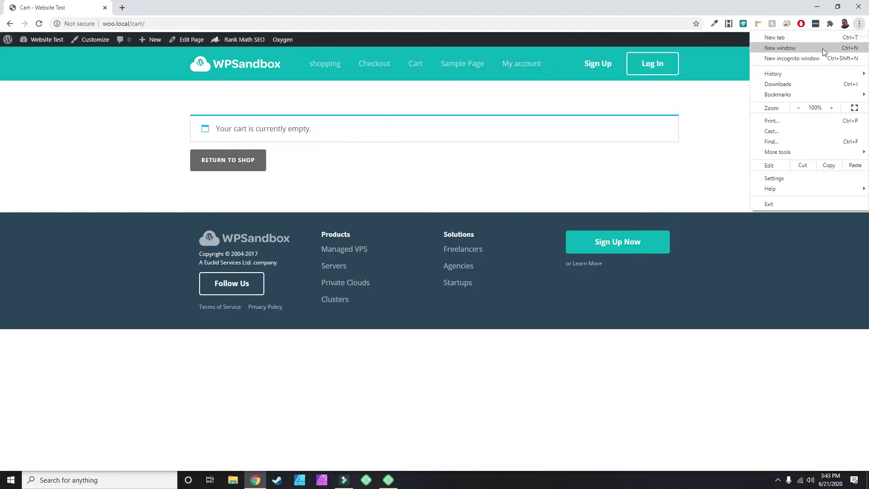
{"action": "left_click", "coordinate": [807, 58]}
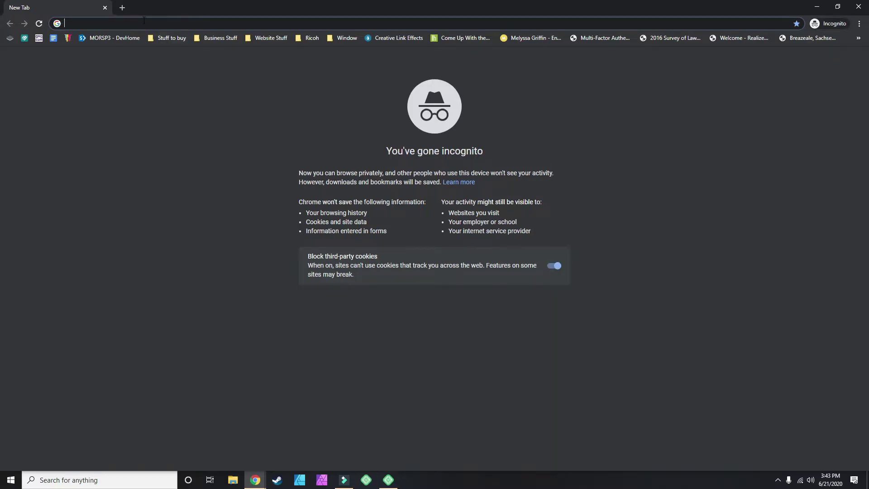
{"action": "type", "text": "google.com"}
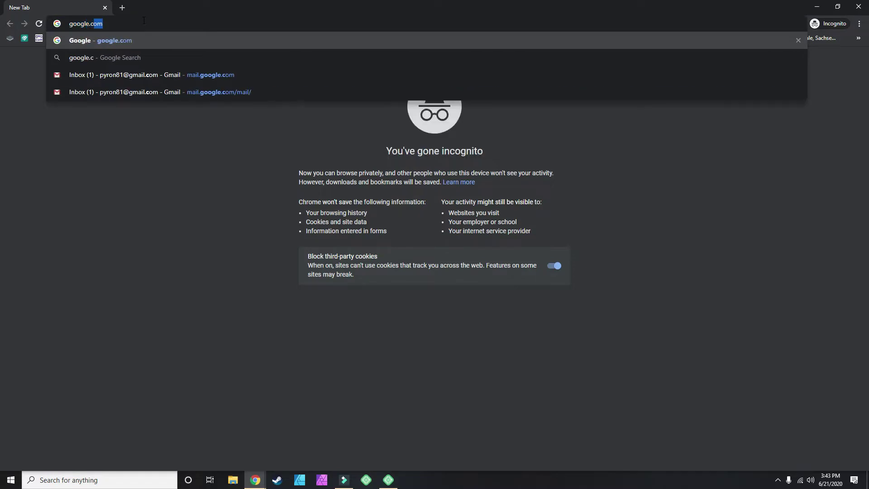
{"action": "key", "text": "Return"}
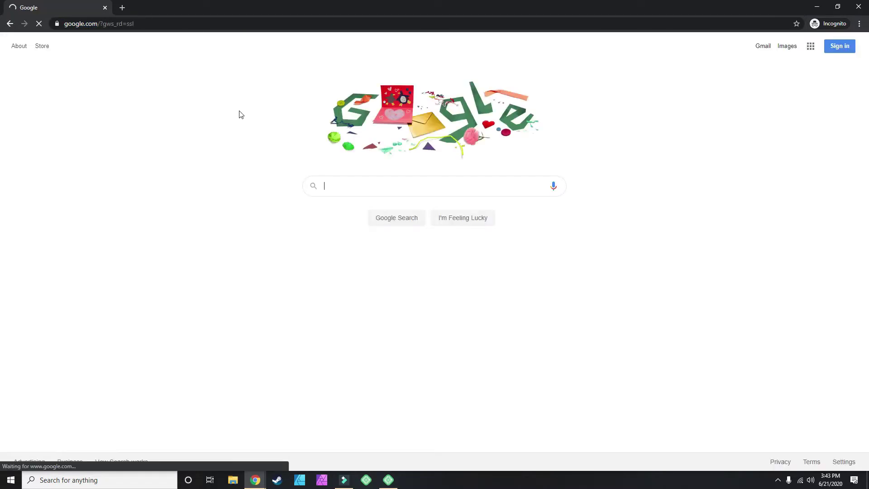
Search Google for 'survival websites'
{"action": "left_click", "coordinate": [336, 190]}
{"action": "type", "text": "sur"}
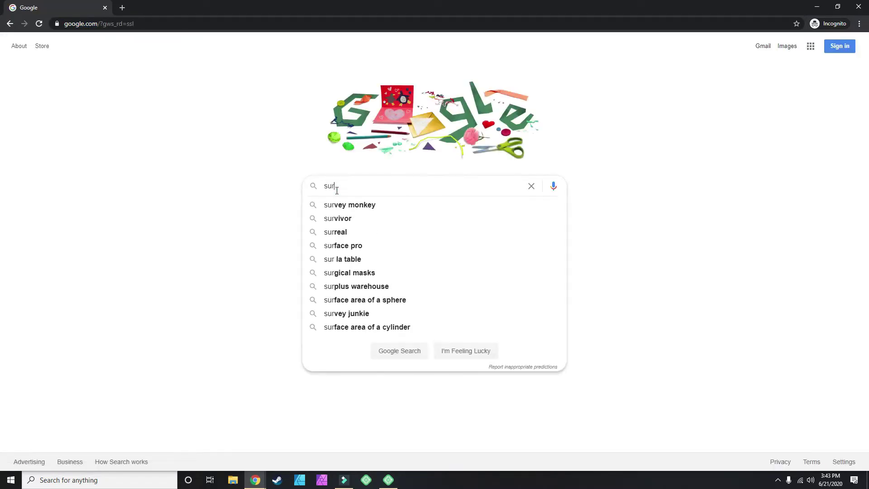
{"action": "type", "text": "vival websites"}
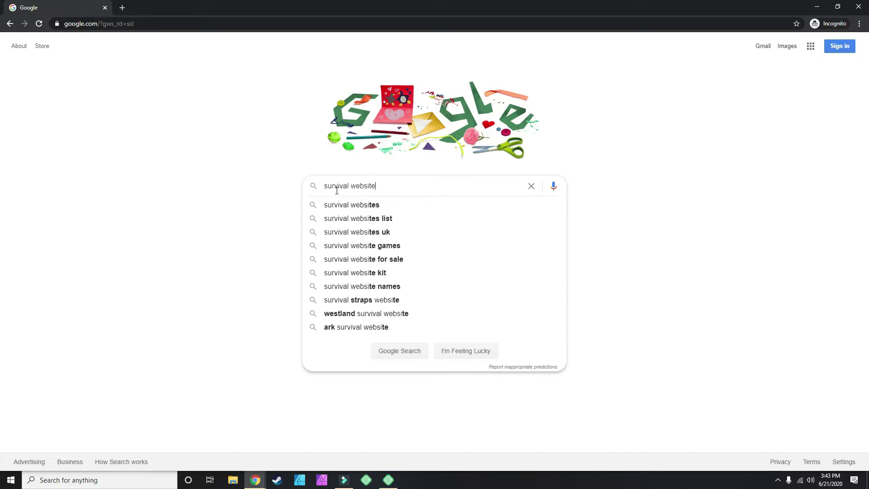
{"action": "key", "text": "Return"}
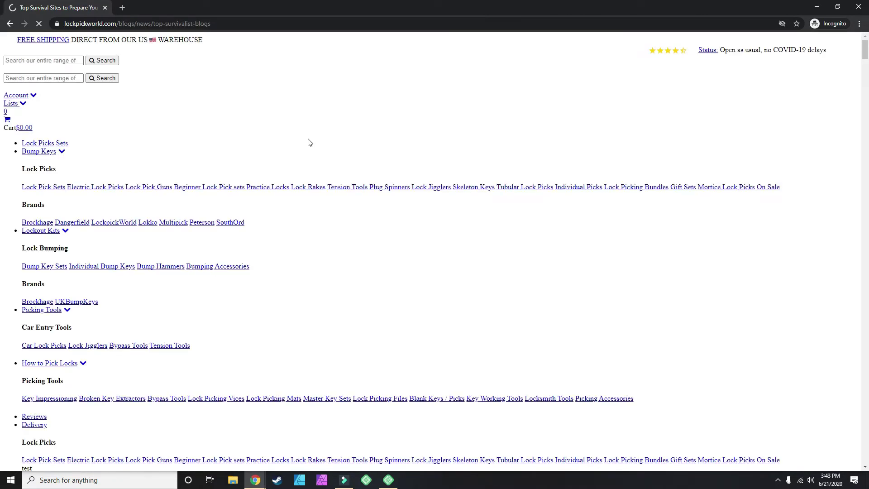
Scroll the survivalist blogs list to Offgridsurvival.com and open its author page
{"action": "scroll", "coordinate": [283, 133], "scroll_direction": "down", "scroll_amount": 4}
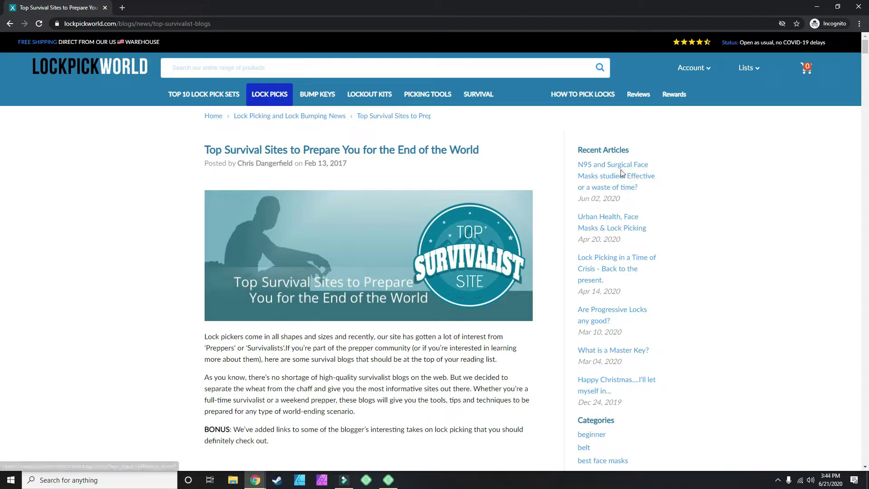
{"action": "mouse_move", "coordinate": [304, 97]}
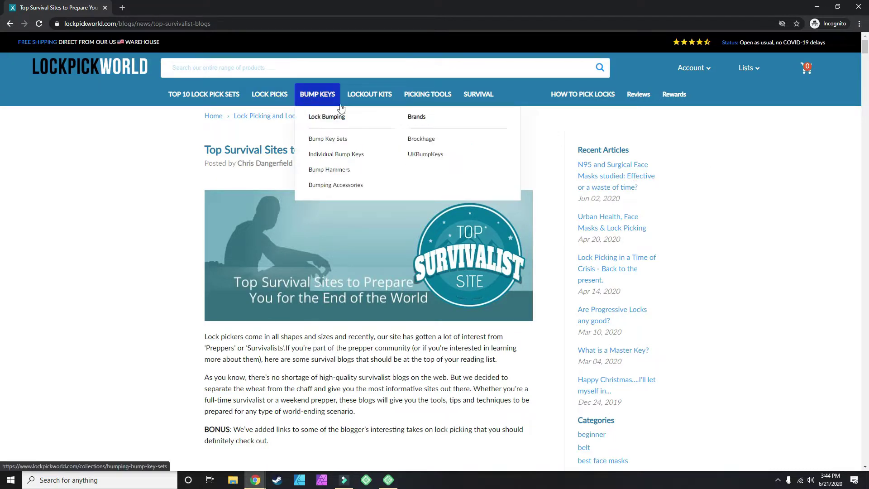
{"action": "mouse_move", "coordinate": [438, 100]}
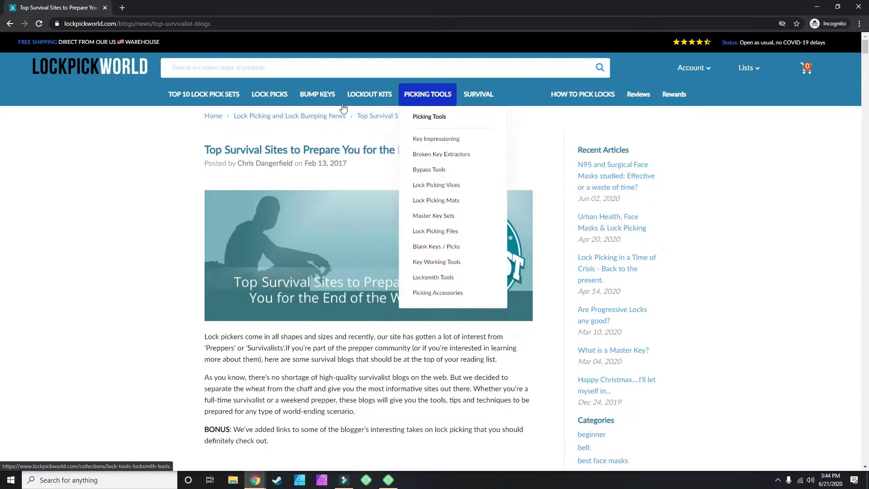
{"action": "scroll", "coordinate": [213, 126], "scroll_direction": "down", "scroll_amount": 20}
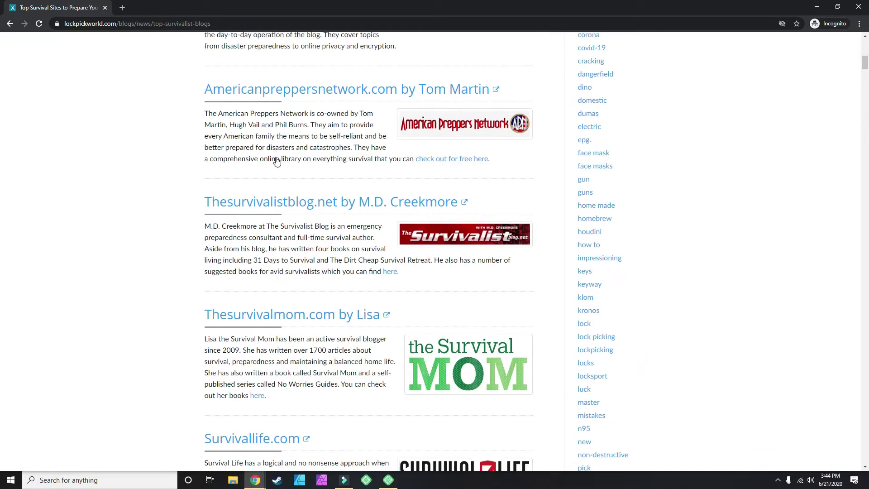
{"action": "scroll", "coordinate": [317, 227], "scroll_direction": "down", "scroll_amount": 4}
{"action": "scroll", "coordinate": [342, 260], "scroll_direction": "up", "scroll_amount": 11}
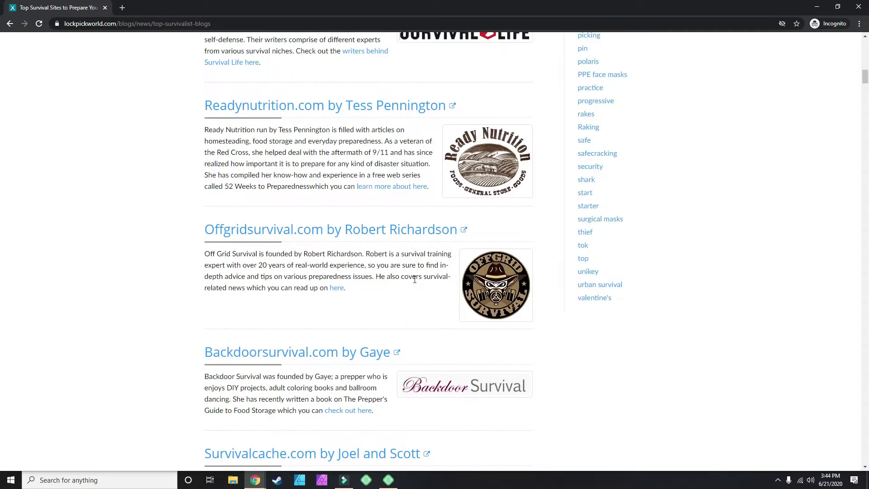
{"action": "left_click", "coordinate": [289, 229]}
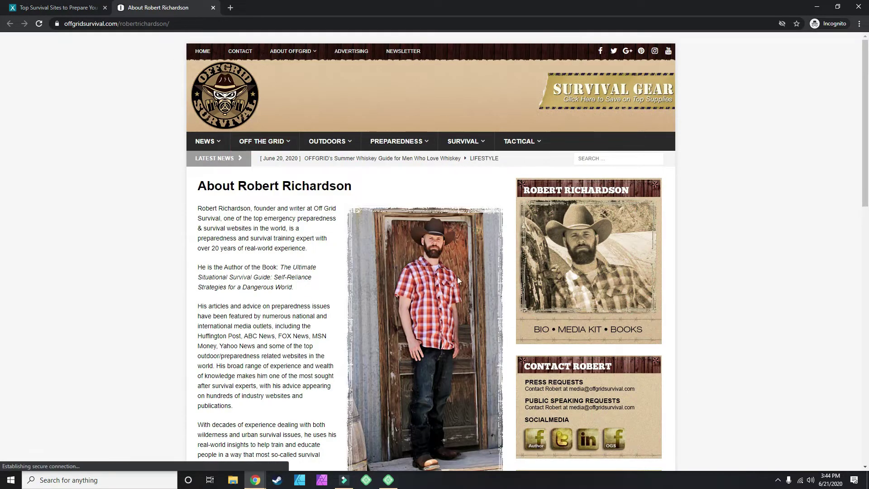
Look over OffGrid Survival's navigation menus and scroll the page
{"action": "mouse_move", "coordinate": [247, 143]}
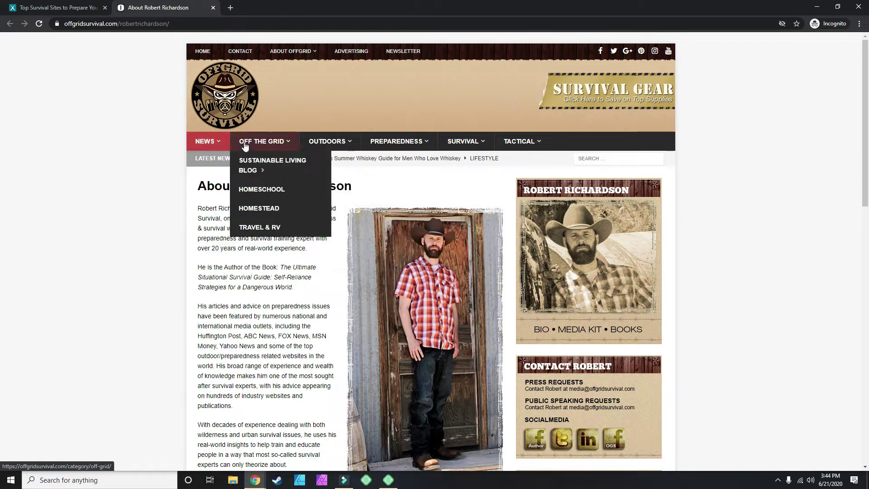
{"action": "mouse_move", "coordinate": [398, 147]}
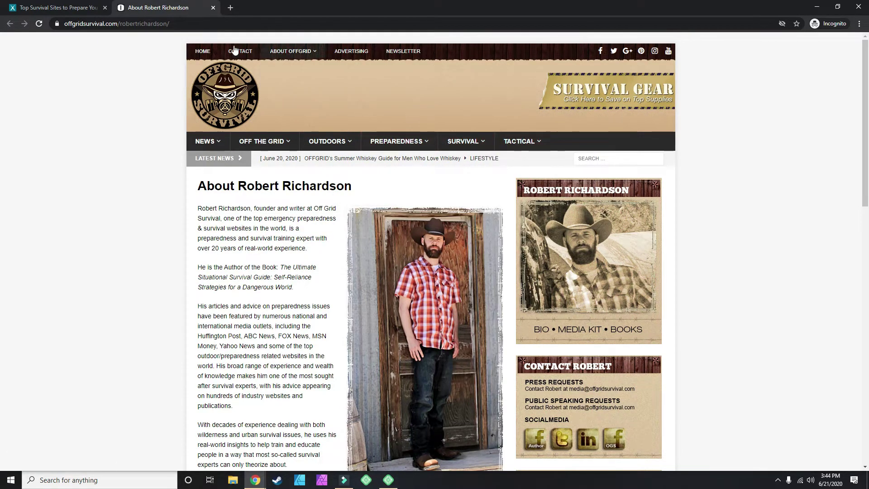
{"action": "mouse_move", "coordinate": [525, 150]}
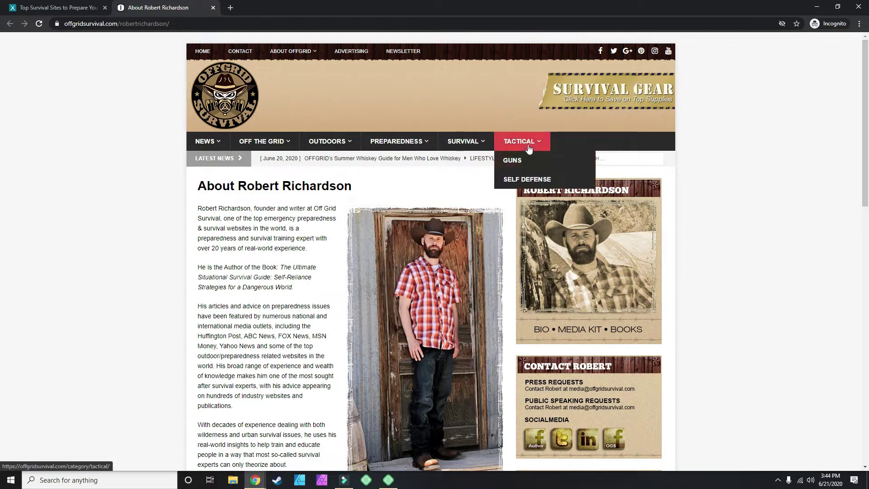
{"action": "scroll", "coordinate": [542, 213], "scroll_direction": "down", "scroll_amount": 8}
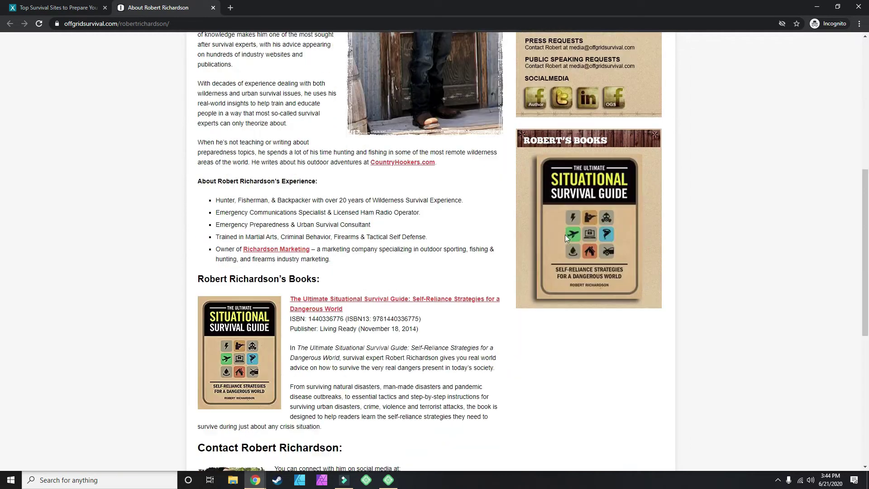
{"action": "scroll", "coordinate": [582, 180], "scroll_direction": "down", "scroll_amount": 7}
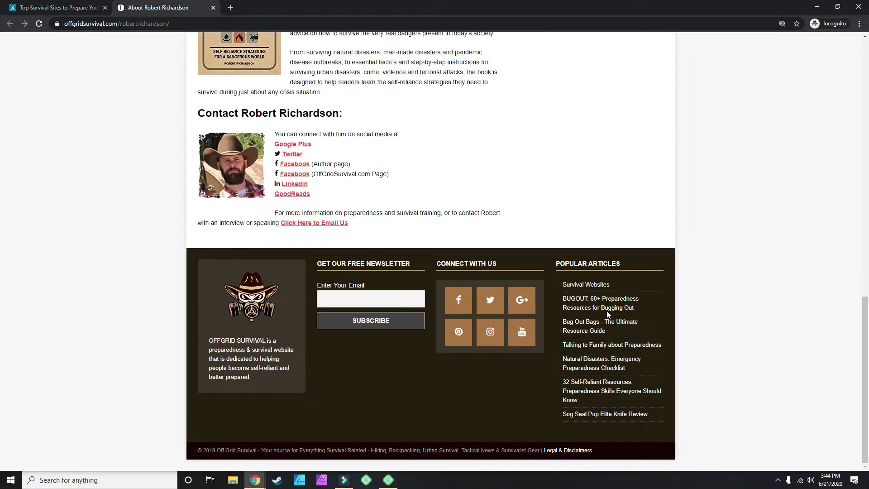
{"action": "scroll", "coordinate": [580, 282], "scroll_direction": "up", "scroll_amount": 20}
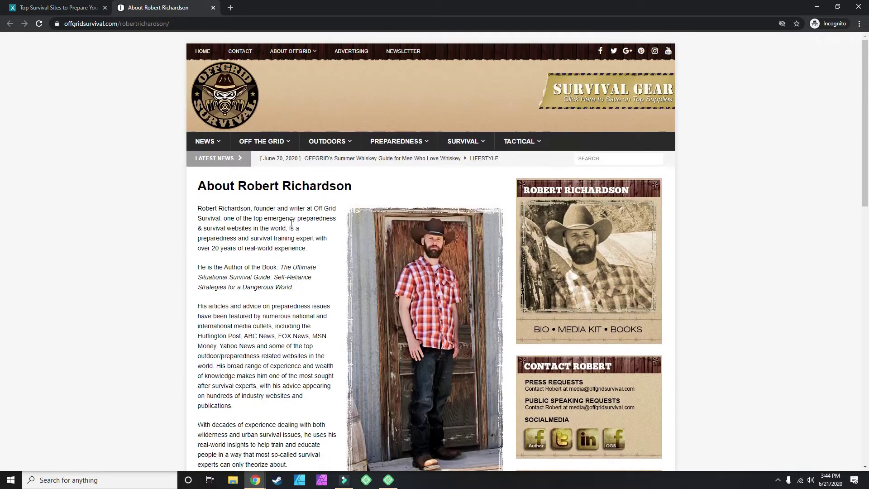
{"action": "mouse_move", "coordinate": [193, 143]}
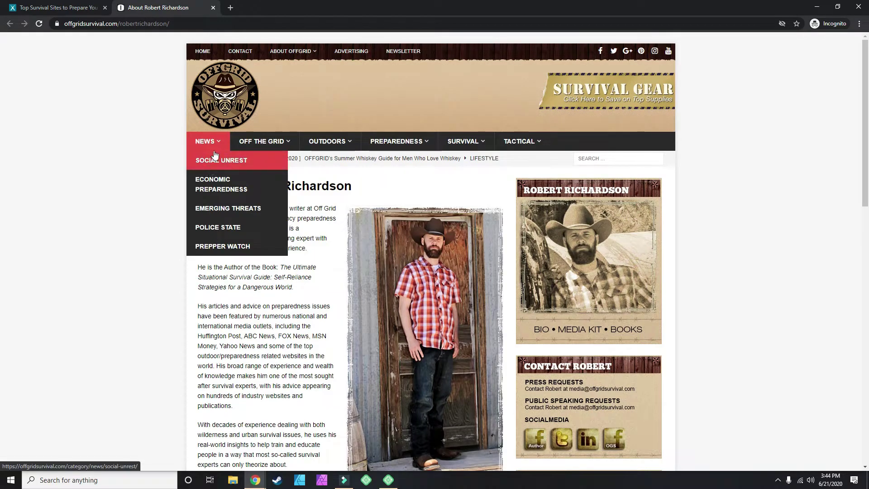
Reload the OffGrid Survival home page and scroll down to its footer
{"action": "left_click", "coordinate": [201, 52]}
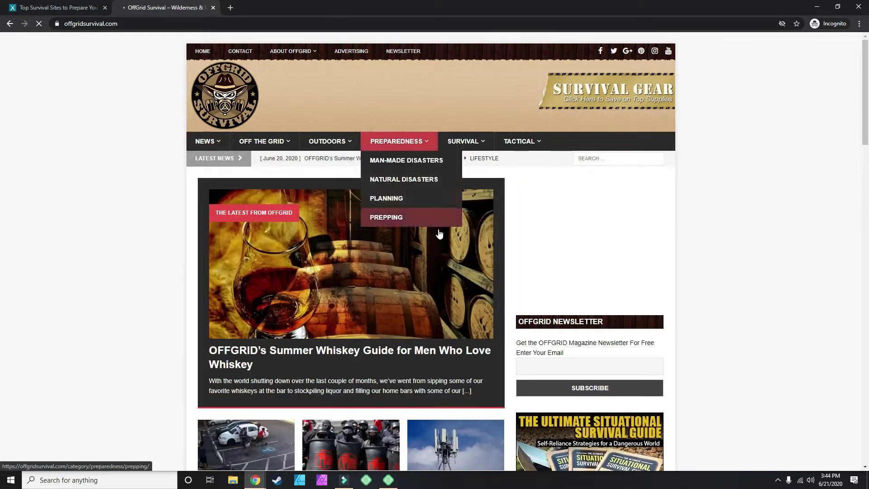
{"action": "scroll", "coordinate": [440, 232], "scroll_direction": "down", "scroll_amount": 15}
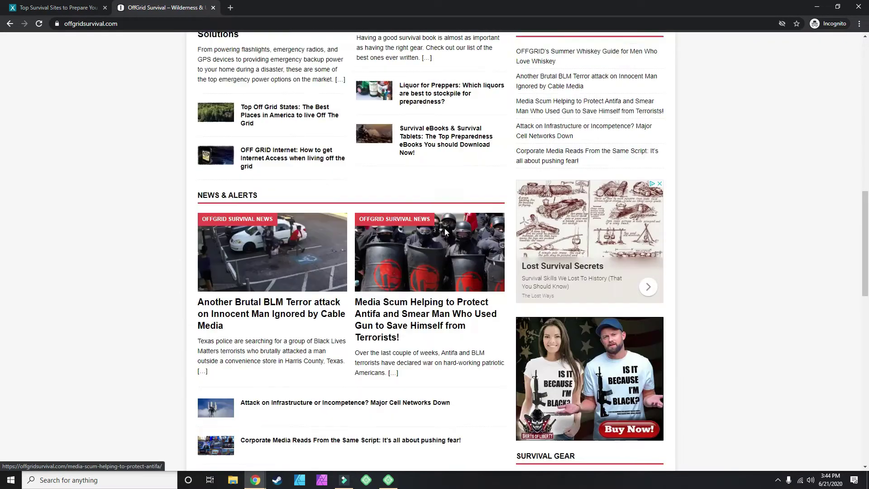
{"action": "scroll", "coordinate": [440, 233], "scroll_direction": "up", "scroll_amount": 15}
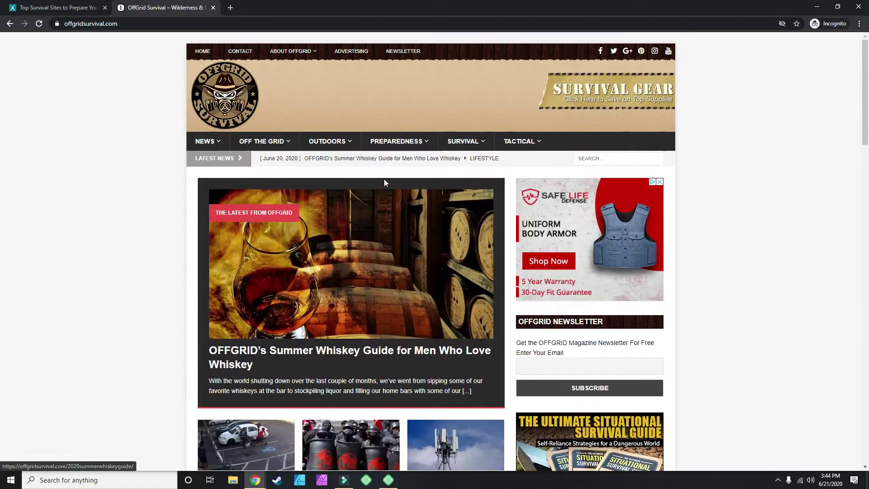
{"action": "scroll", "coordinate": [583, 231], "scroll_direction": "down", "scroll_amount": 15}
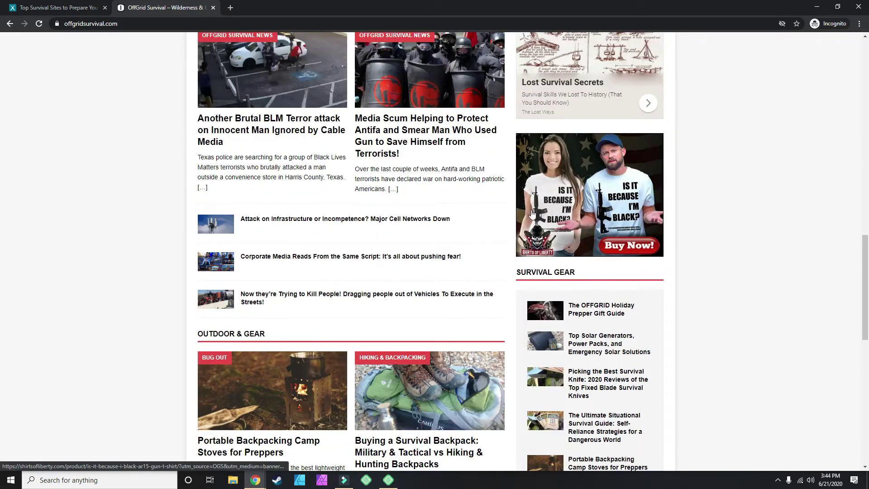
{"action": "scroll", "coordinate": [530, 218], "scroll_direction": "down", "scroll_amount": 10}
{"action": "scroll", "coordinate": [202, 268], "scroll_direction": "down", "scroll_amount": 2}
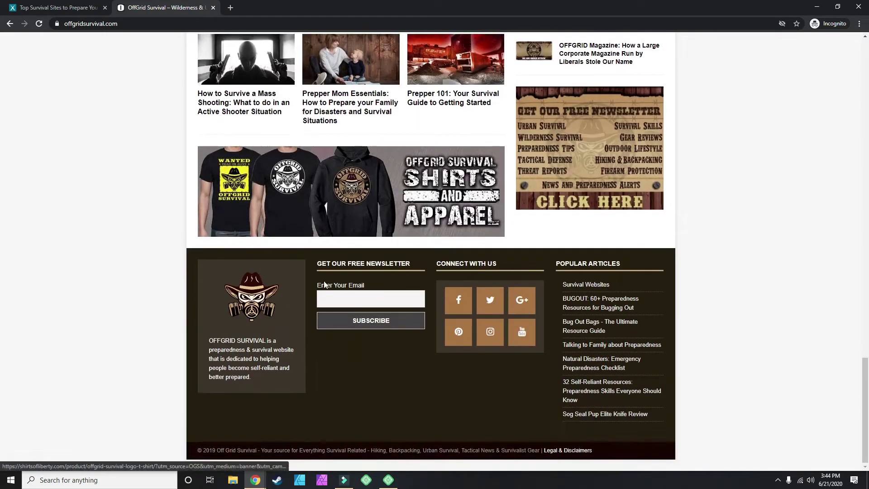
{"action": "scroll", "coordinate": [283, 264], "scroll_direction": "up", "scroll_amount": 8}
{"action": "scroll", "coordinate": [283, 265], "scroll_direction": "up", "scroll_amount": 10}
Scroll through The Survival Mom's About page and close the face-mask ad banner
{"action": "left_click", "coordinate": [28, 9]}
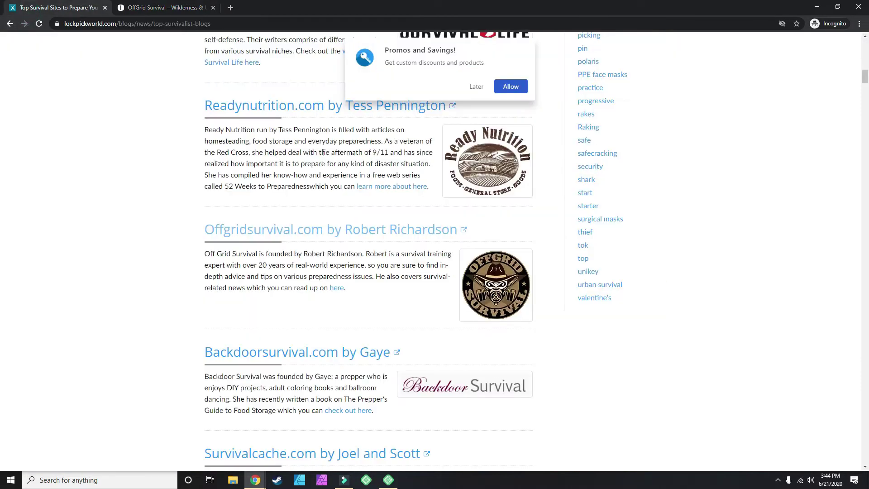
{"action": "scroll", "coordinate": [337, 185], "scroll_direction": "up", "scroll_amount": 5}
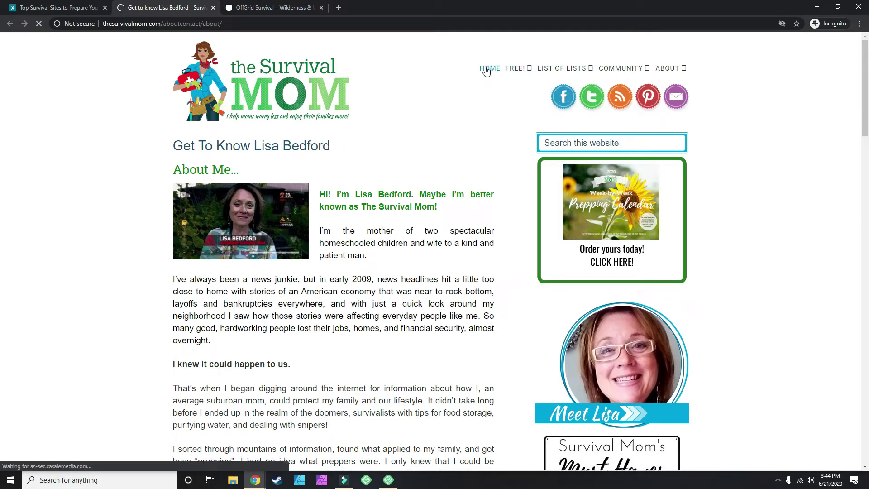
{"action": "scroll", "coordinate": [559, 213], "scroll_direction": "down", "scroll_amount": 1}
{"action": "scroll", "coordinate": [559, 213], "scroll_direction": "down", "scroll_amount": 15}
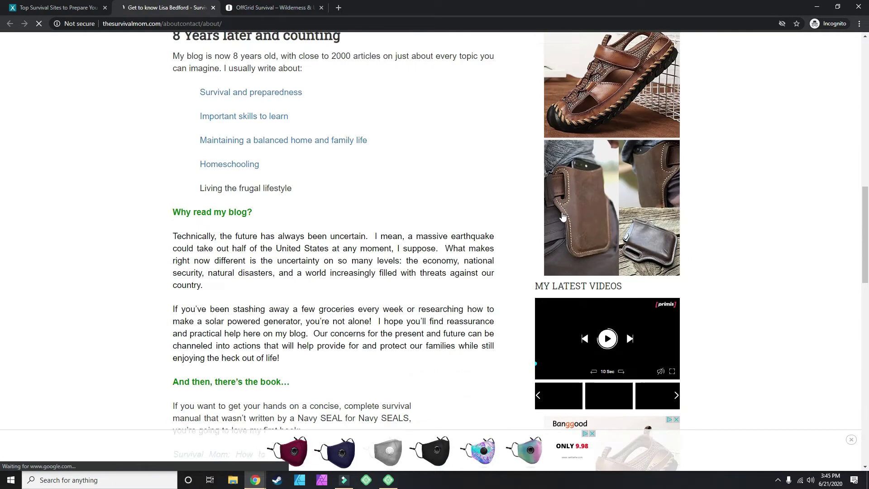
{"action": "left_click", "coordinate": [850, 439]}
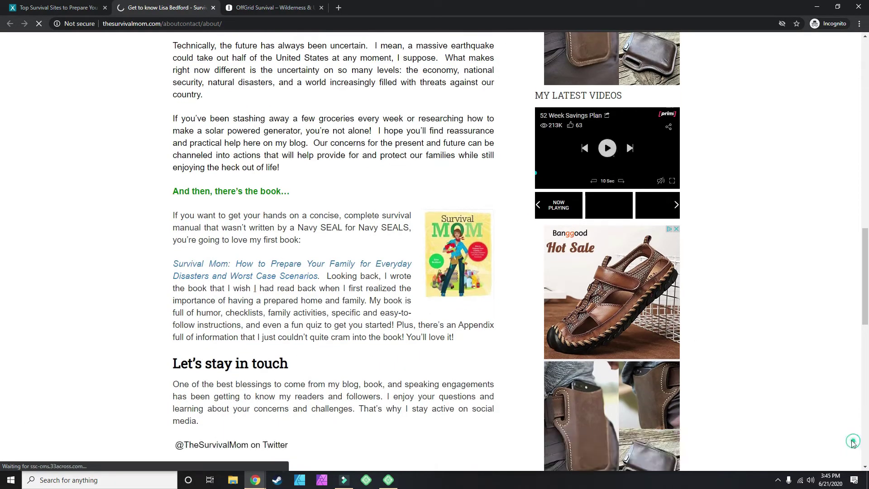
Finish reading the About page and return to the Top Survival Sites tab
{"action": "scroll", "coordinate": [425, 205], "scroll_direction": "up", "scroll_amount": 16}
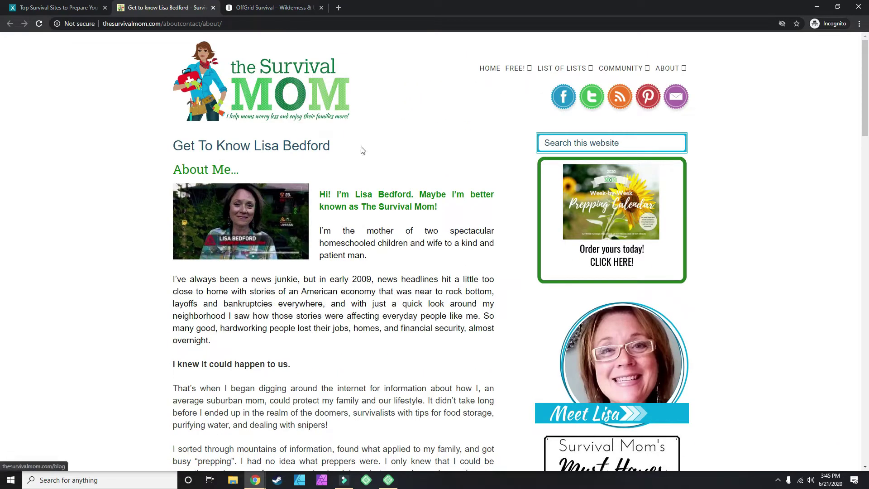
{"action": "scroll", "coordinate": [352, 183], "scroll_direction": "down", "scroll_amount": 6}
{"action": "scroll", "coordinate": [351, 183], "scroll_direction": "down", "scroll_amount": 20}
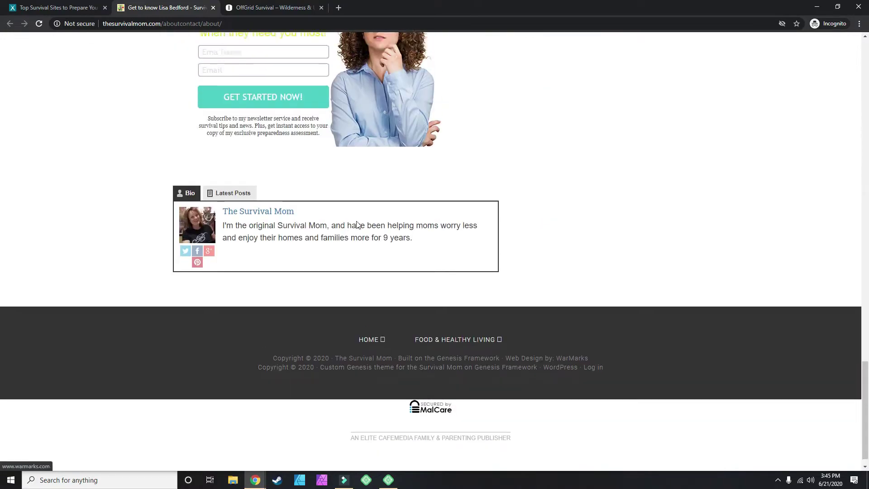
{"action": "scroll", "coordinate": [356, 224], "scroll_direction": "up", "scroll_amount": 20}
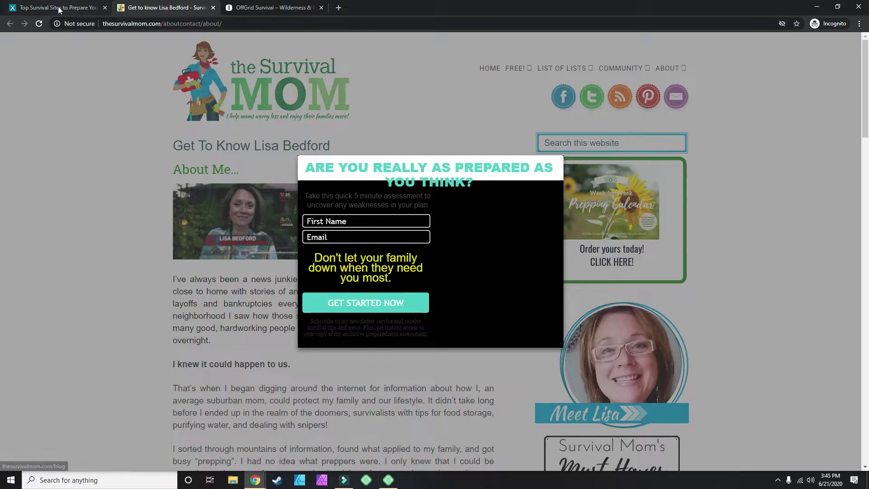
{"action": "left_click", "coordinate": [57, 8]}
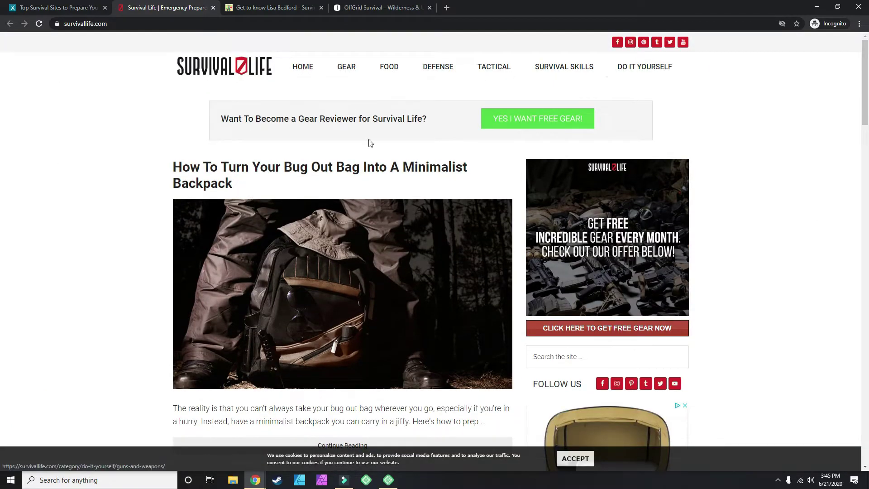
Scroll Survival Life's home page and close the email signup popup
{"action": "scroll", "coordinate": [366, 153], "scroll_direction": "down", "scroll_amount": 5}
{"action": "scroll", "coordinate": [365, 161], "scroll_direction": "down", "scroll_amount": 20}
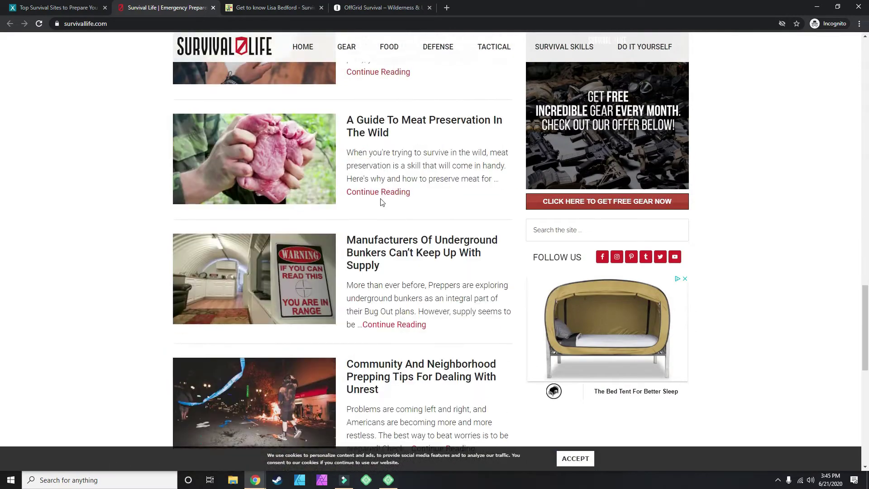
{"action": "scroll", "coordinate": [386, 212], "scroll_direction": "up", "scroll_amount": 20}
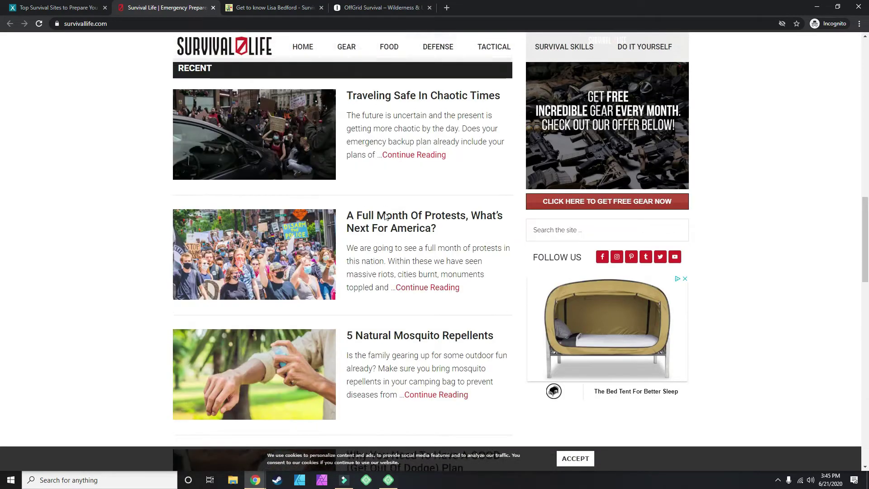
{"action": "scroll", "coordinate": [385, 217], "scroll_direction": "up", "scroll_amount": 5}
{"action": "scroll", "coordinate": [343, 215], "scroll_direction": "down", "scroll_amount": 5}
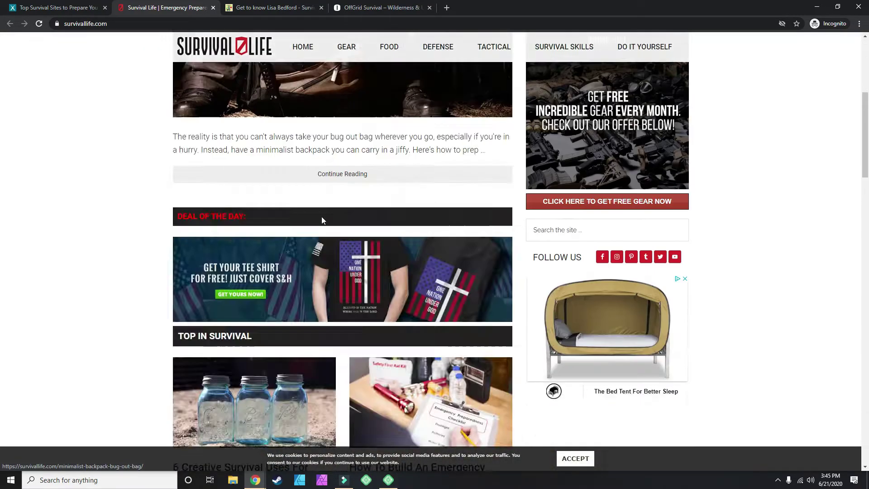
{"action": "scroll", "coordinate": [321, 217], "scroll_direction": "up", "scroll_amount": 5}
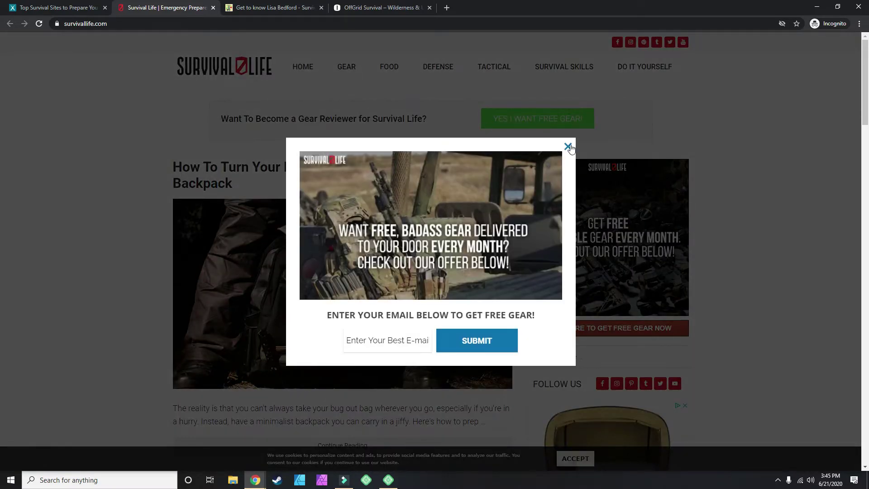
{"action": "left_click", "coordinate": [568, 146]}
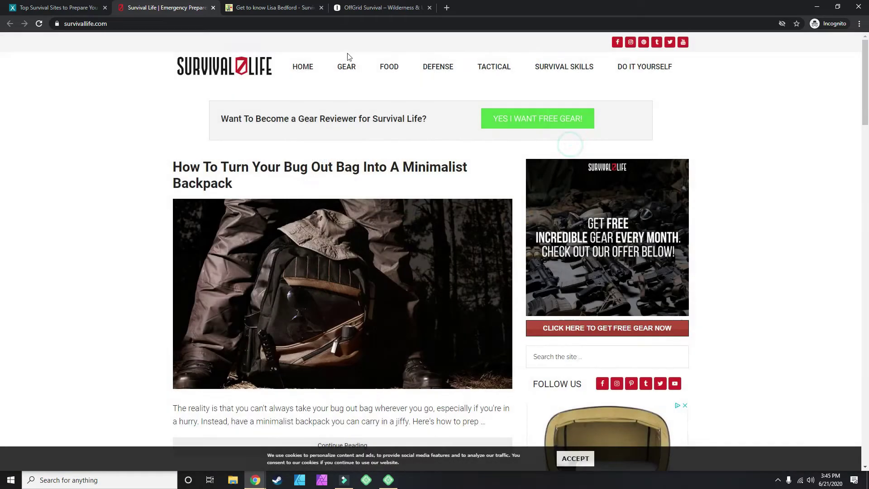
Browse the Survival Gear category page
{"action": "left_click", "coordinate": [357, 79]}
{"action": "scroll", "coordinate": [307, 219], "scroll_direction": "down", "scroll_amount": 5}
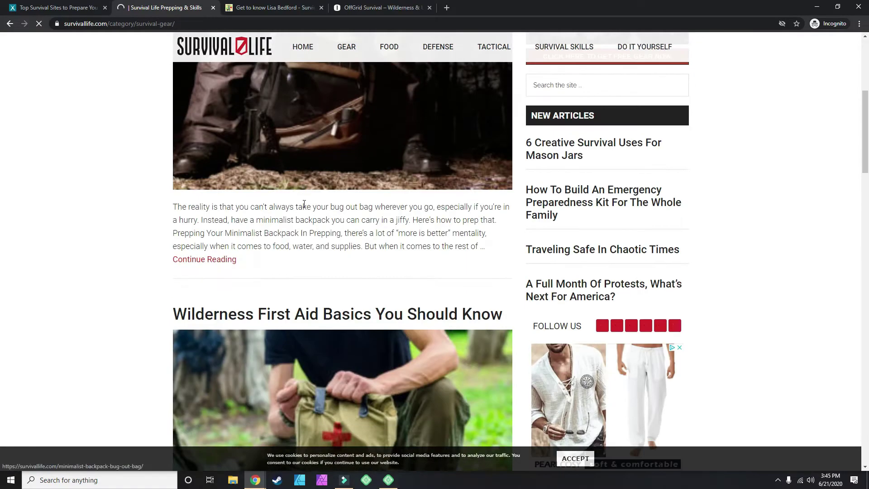
{"action": "scroll", "coordinate": [333, 244], "scroll_direction": "down", "scroll_amount": 15}
{"action": "scroll", "coordinate": [344, 226], "scroll_direction": "up", "scroll_amount": 15}
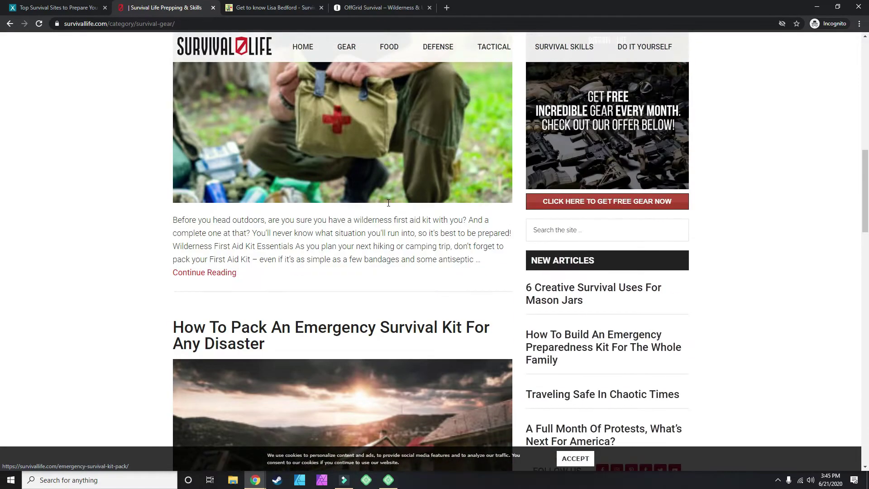
{"action": "scroll", "coordinate": [387, 207], "scroll_direction": "up", "scroll_amount": 5}
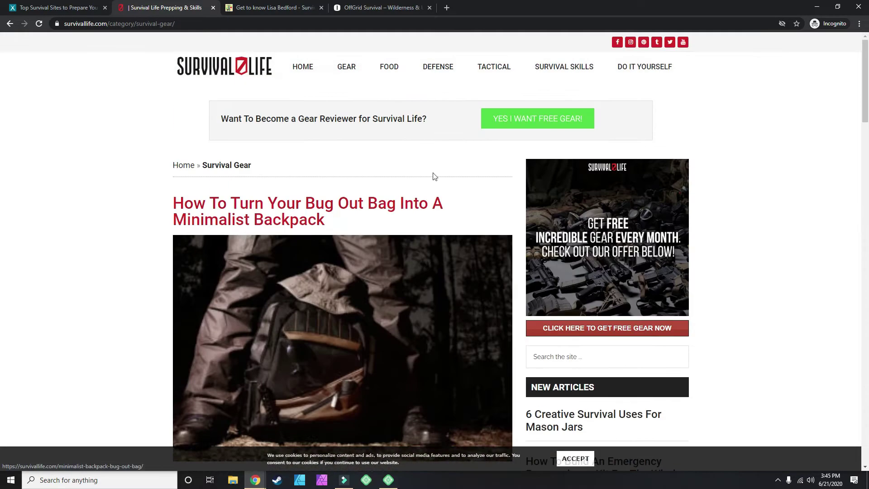
Browse the Do It Yourself category, then switch to Survival Skills
{"action": "left_click", "coordinate": [632, 67]}
{"action": "scroll", "coordinate": [621, 242], "scroll_direction": "down", "scroll_amount": 5}
{"action": "scroll", "coordinate": [621, 242], "scroll_direction": "down", "scroll_amount": 5}
{"action": "scroll", "coordinate": [289, 253], "scroll_direction": "up", "scroll_amount": 10}
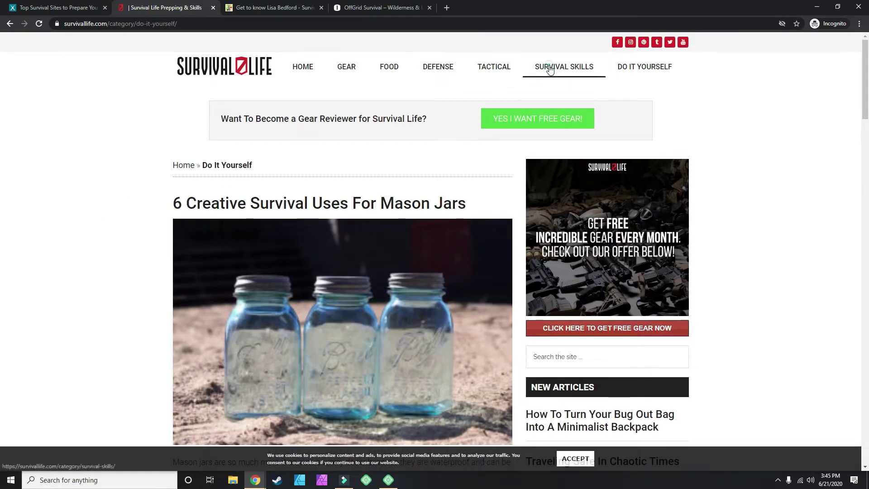
{"action": "left_click", "coordinate": [549, 68]}
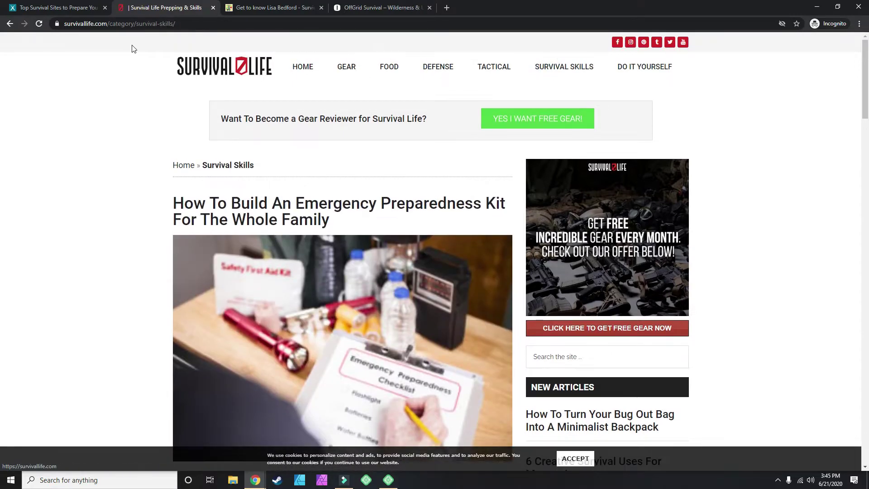
Dismiss the Promos and Savings popup and browse TheSurvivalistBlog.NET
{"action": "left_click", "coordinate": [40, 5]}
{"action": "scroll", "coordinate": [296, 193], "scroll_direction": "up", "scroll_amount": 5}
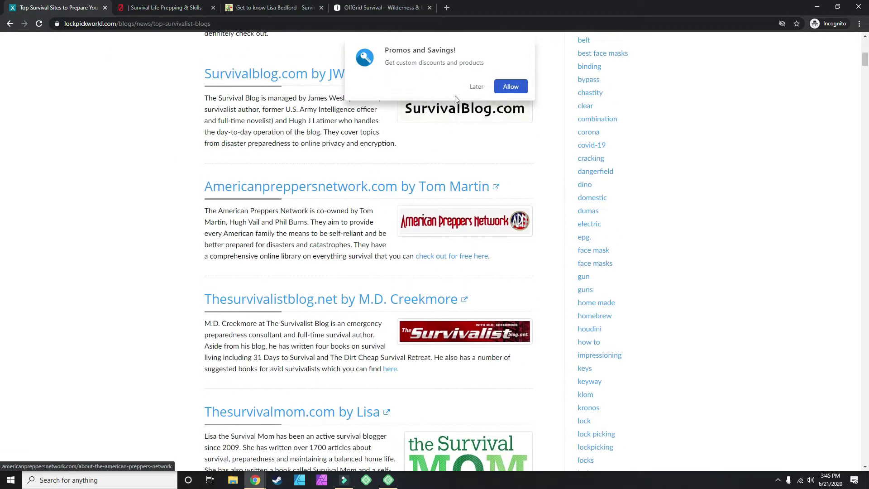
{"action": "left_click", "coordinate": [477, 87]}
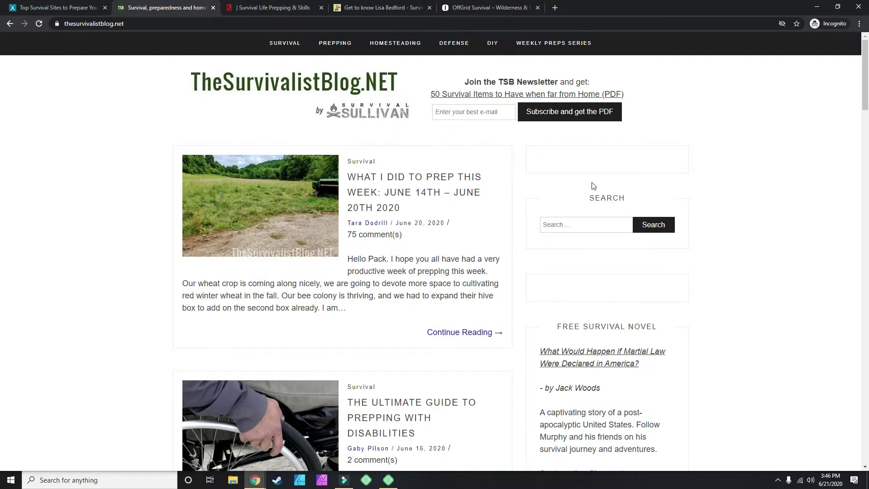
{"action": "scroll", "coordinate": [592, 190], "scroll_direction": "down", "scroll_amount": 20}
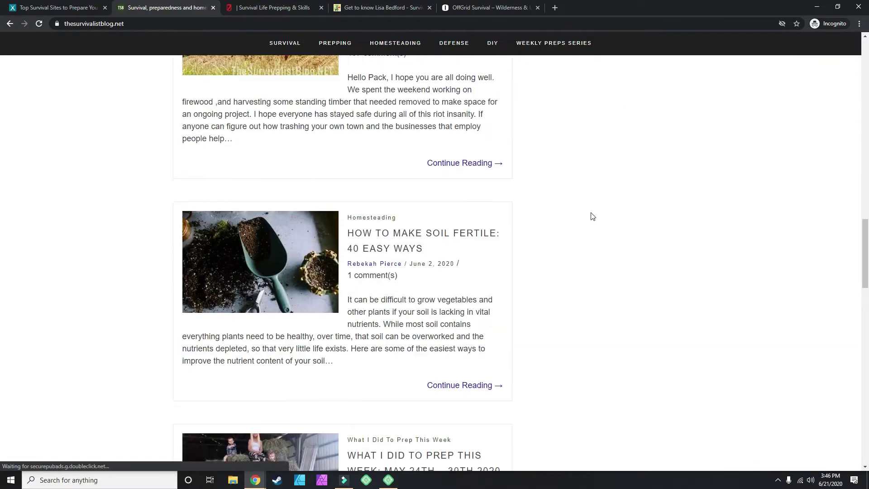
{"action": "scroll", "coordinate": [593, 217], "scroll_direction": "down", "scroll_amount": 18}
{"action": "scroll", "coordinate": [590, 218], "scroll_direction": "up", "scroll_amount": 18}
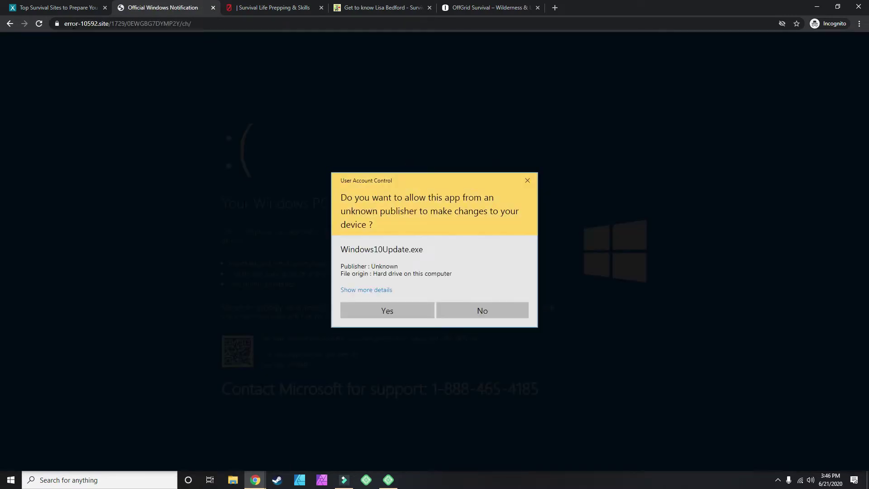
Close the fake Windows warning tab and scroll the Lockpick World survival sites list
{"action": "left_click", "coordinate": [213, 8]}
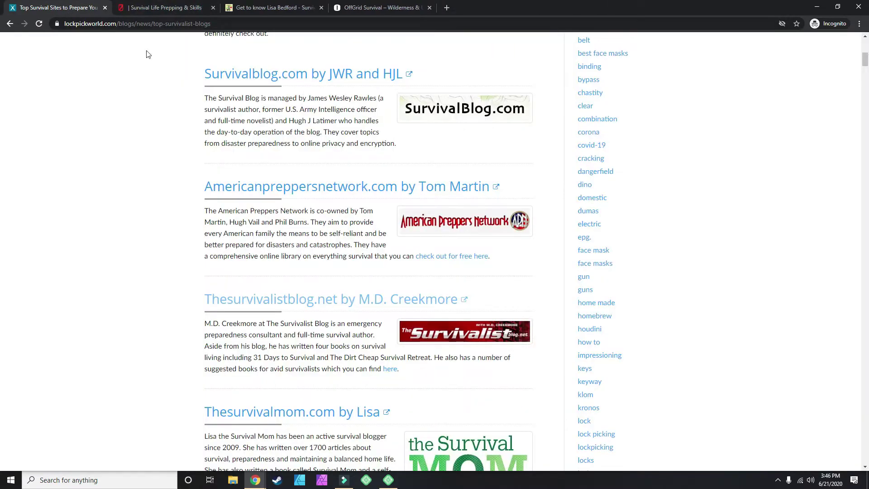
{"action": "scroll", "coordinate": [281, 172], "scroll_direction": "up", "scroll_amount": 10}
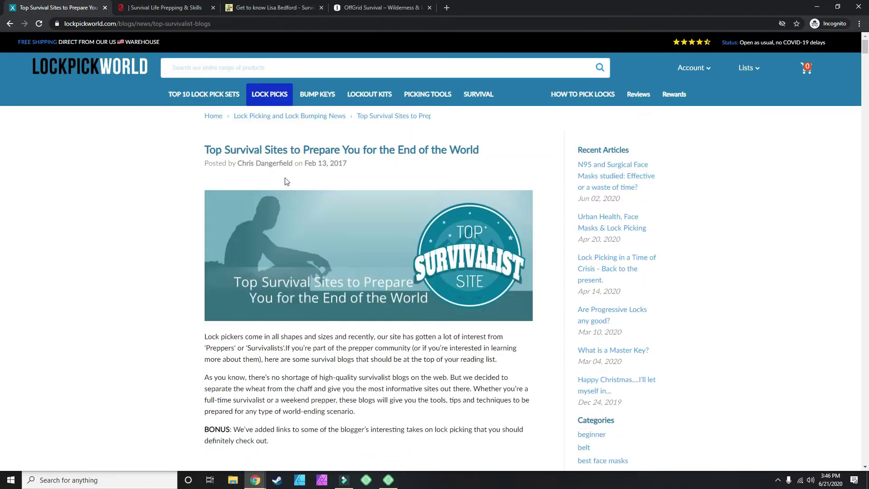
{"action": "scroll", "coordinate": [285, 186], "scroll_direction": "down", "scroll_amount": 6}
{"action": "scroll", "coordinate": [285, 189], "scroll_direction": "down", "scroll_amount": 10}
{"action": "scroll", "coordinate": [285, 190], "scroll_direction": "down", "scroll_amount": 4}
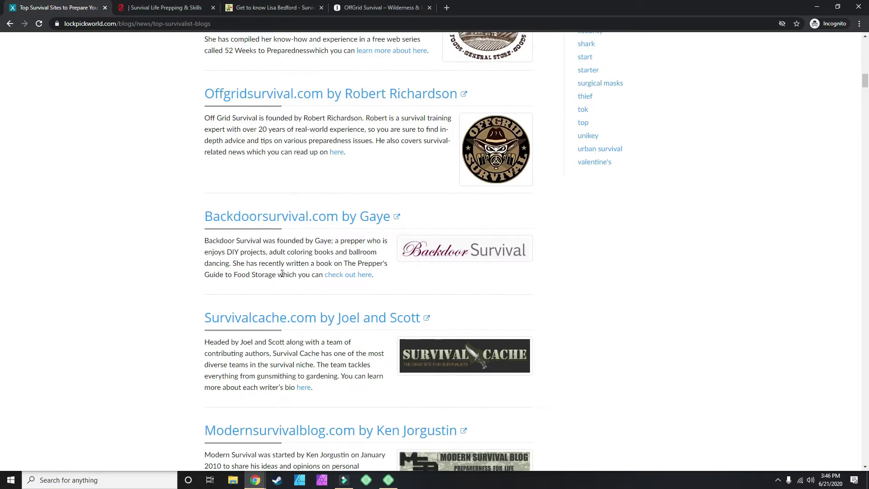
Open Survivalcache.com's team page in a new tab and dismiss the checklists signup popup
{"action": "scroll", "coordinate": [282, 277], "scroll_direction": "down", "scroll_amount": 1}
{"action": "left_click", "coordinate": [262, 276]}
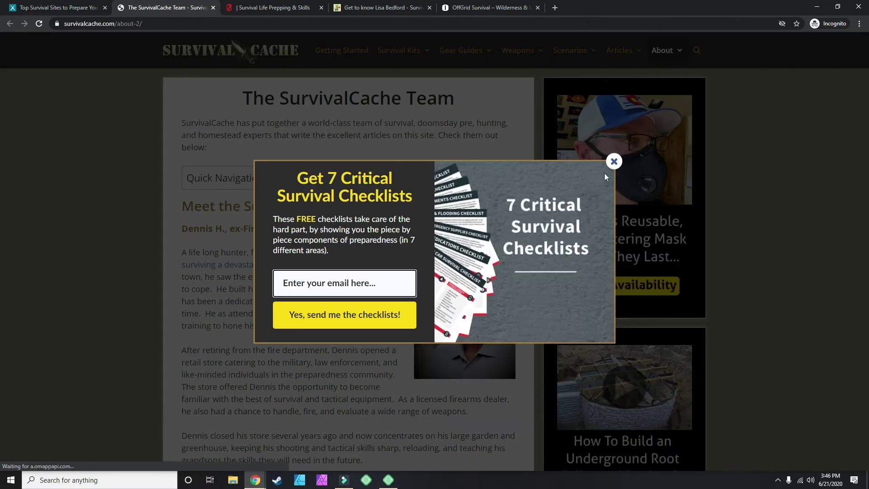
{"action": "left_click", "coordinate": [612, 162]}
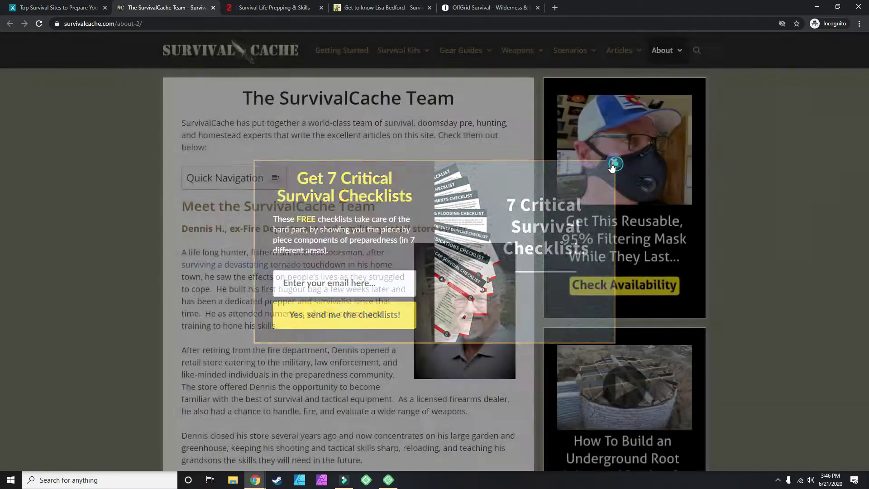
{"action": "scroll", "coordinate": [406, 214], "scroll_direction": "down", "scroll_amount": 5}
{"action": "scroll", "coordinate": [475, 223], "scroll_direction": "up", "scroll_amount": 5}
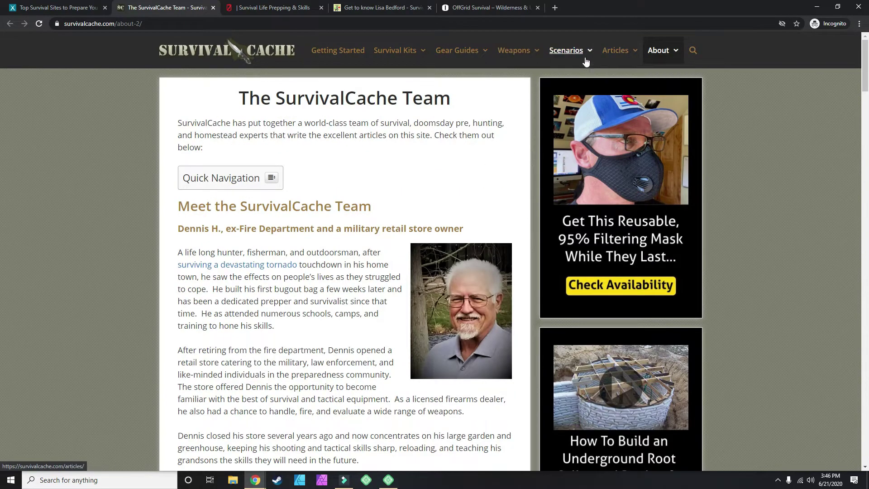
Open 'Best Survival Rifle: Top 5 Picks for 2020' from Weapons > Survival Rifles
{"action": "mouse_move", "coordinate": [513, 53]}
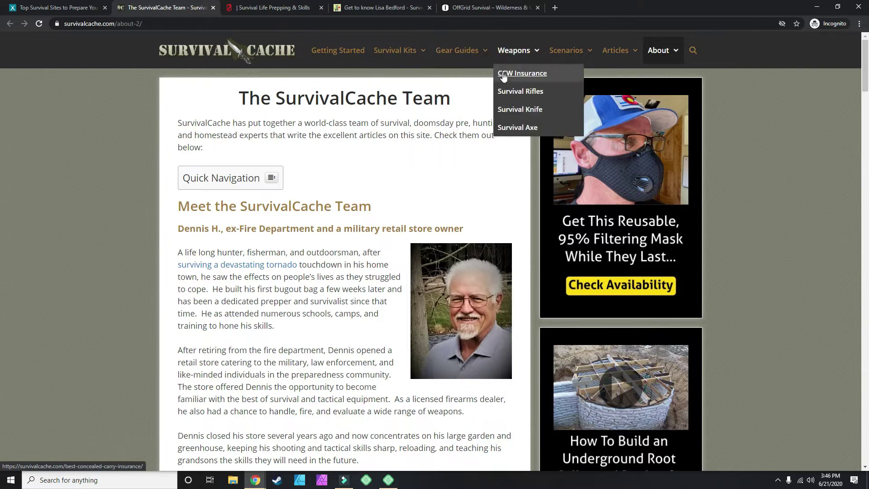
{"action": "left_click", "coordinate": [516, 91]}
{"action": "scroll", "coordinate": [453, 145], "scroll_direction": "down", "scroll_amount": 5}
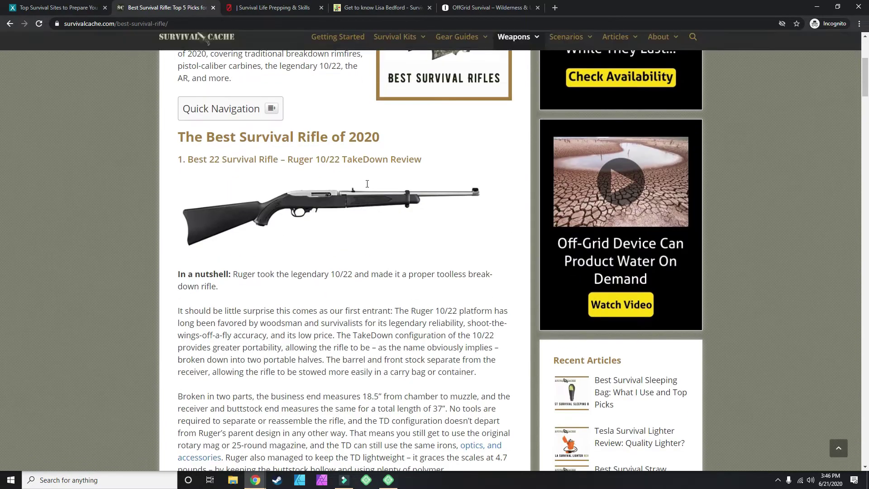
{"action": "scroll", "coordinate": [369, 194], "scroll_direction": "up", "scroll_amount": 5}
{"action": "scroll", "coordinate": [375, 193], "scroll_direction": "down", "scroll_amount": 2}
{"action": "scroll", "coordinate": [375, 192], "scroll_direction": "up", "scroll_amount": 2}
Read through the rifle article down to its reader comments
{"action": "mouse_move", "coordinate": [394, 50]}
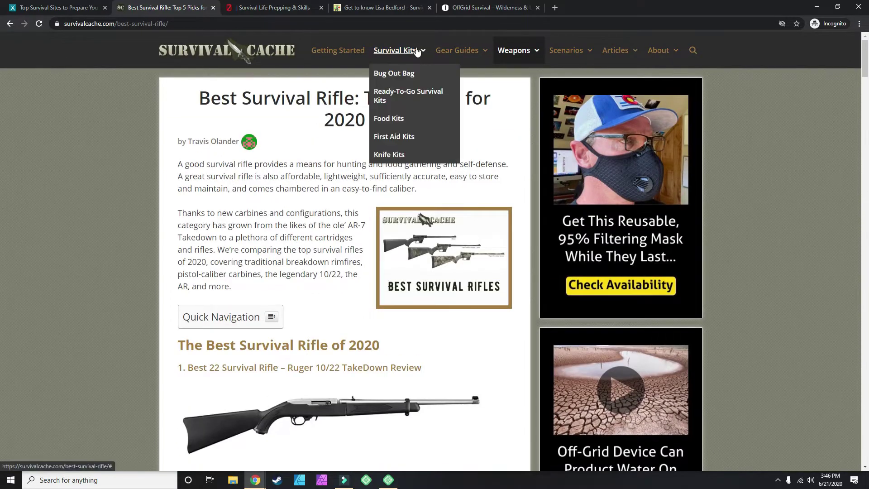
{"action": "mouse_move", "coordinate": [456, 55]}
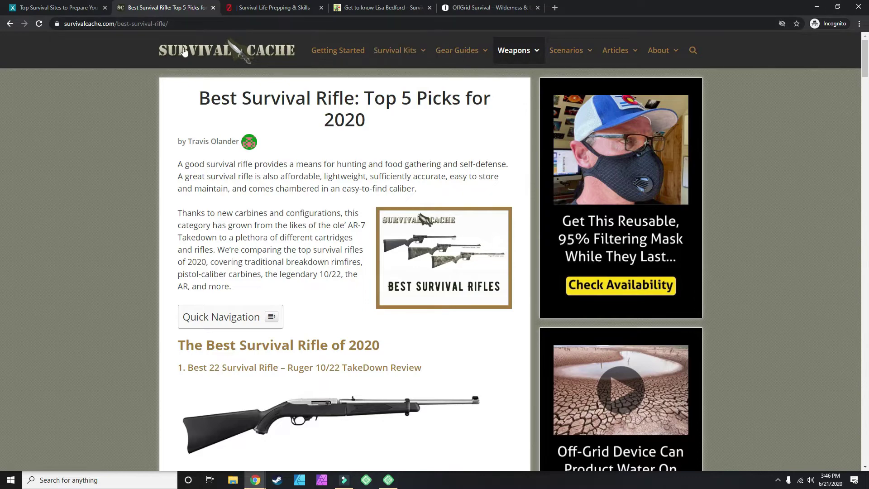
{"action": "scroll", "coordinate": [382, 132], "scroll_direction": "down", "scroll_amount": 20}
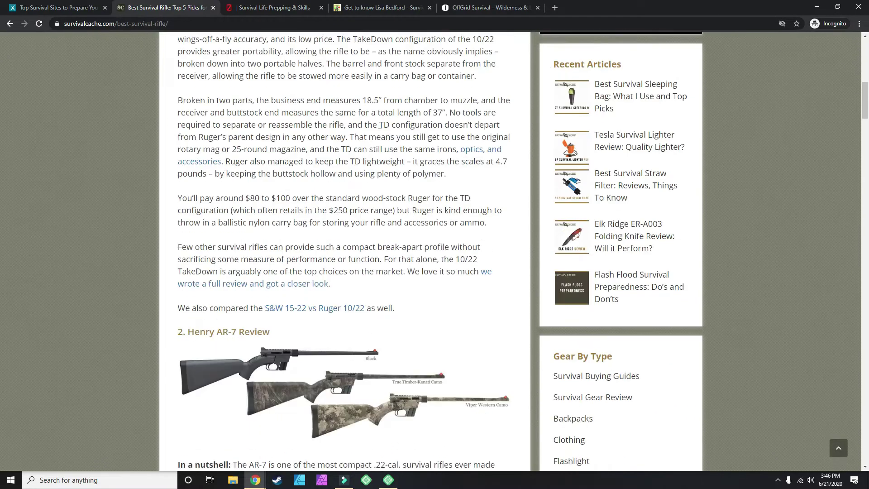
{"action": "scroll", "coordinate": [382, 133], "scroll_direction": "down", "scroll_amount": 20}
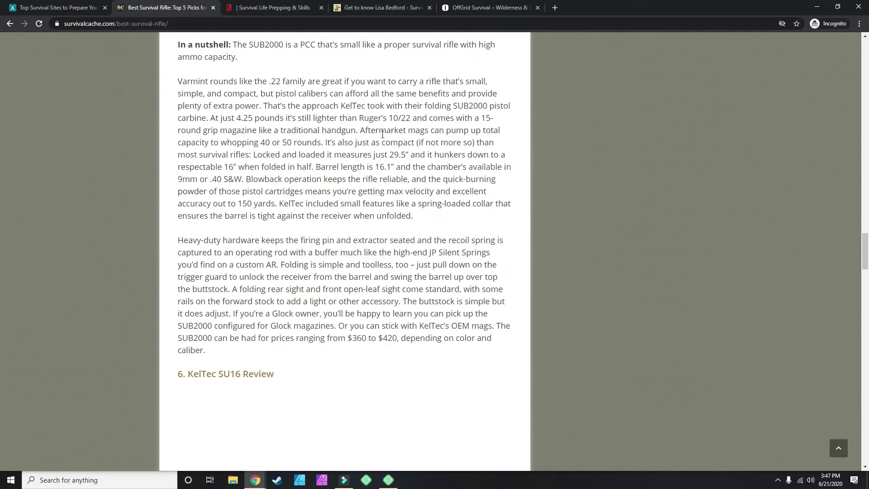
{"action": "scroll", "coordinate": [385, 136], "scroll_direction": "up", "scroll_amount": 6}
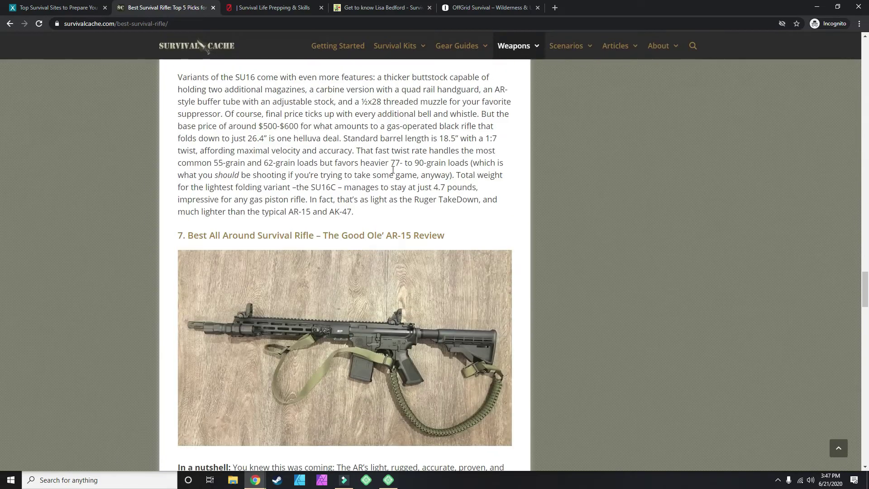
{"action": "scroll", "coordinate": [332, 326], "scroll_direction": "down", "scroll_amount": 20}
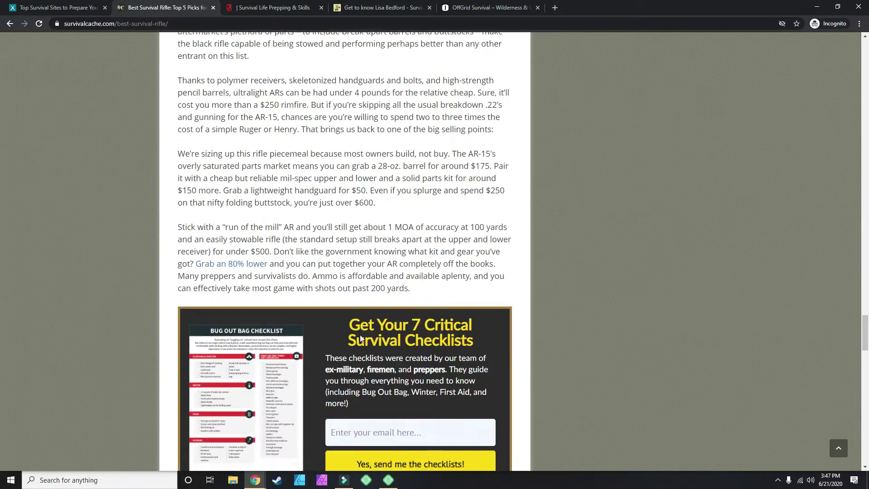
{"action": "scroll", "coordinate": [358, 337], "scroll_direction": "down", "scroll_amount": 11}
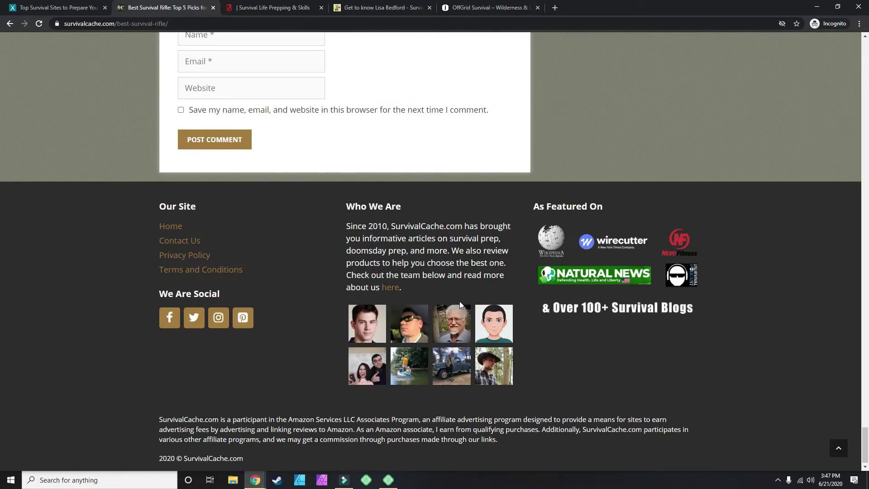
{"action": "scroll", "coordinate": [459, 300], "scroll_direction": "up", "scroll_amount": 14}
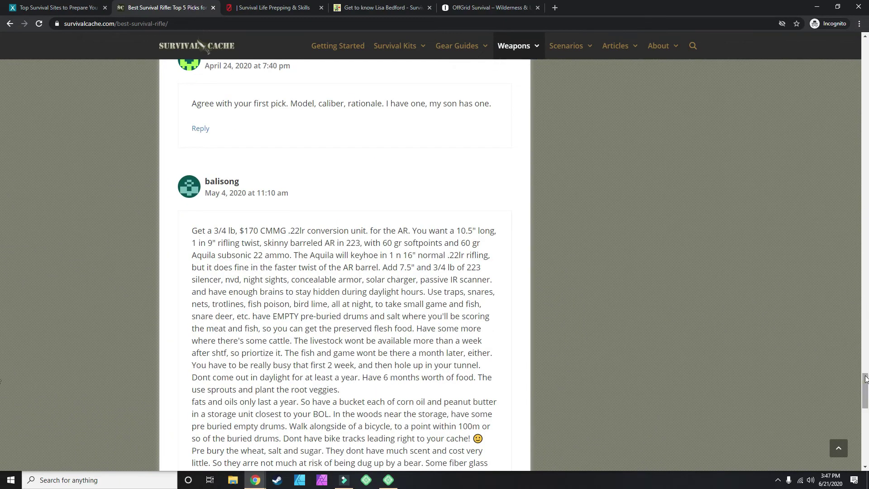
{"action": "left_click_drag", "start_coordinate": [865, 379], "coordinate": [685, 96]}
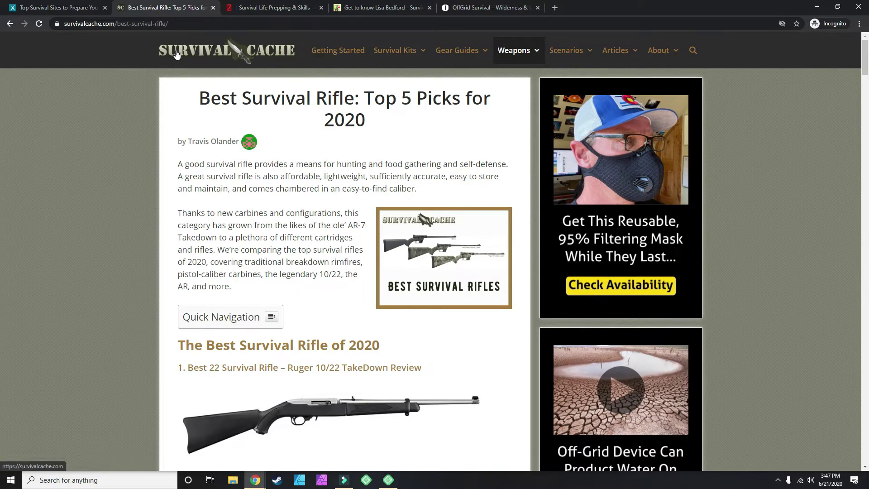
Scroll through the Top Survival Sites article, then close the incognito window
{"action": "left_click", "coordinate": [51, 8]}
{"action": "scroll", "coordinate": [342, 243], "scroll_direction": "down", "scroll_amount": 9}
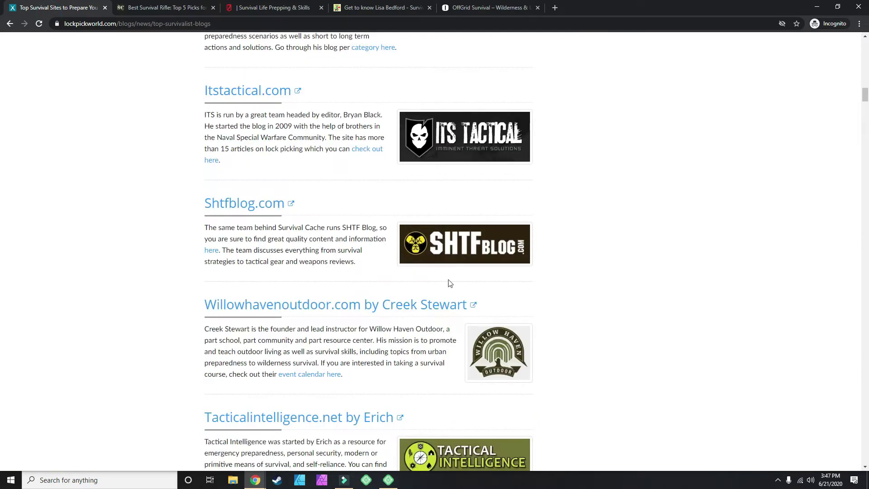
{"action": "scroll", "coordinate": [449, 283], "scroll_direction": "up", "scroll_amount": 6}
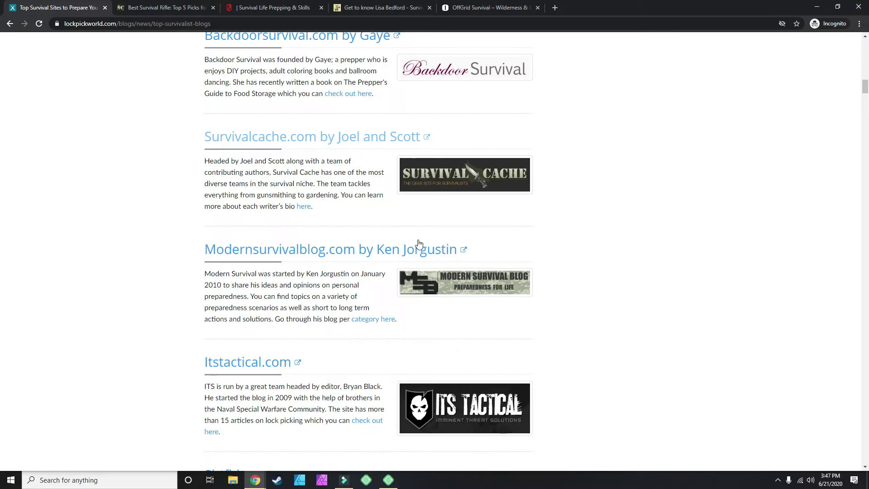
{"action": "scroll", "coordinate": [419, 244], "scroll_direction": "up", "scroll_amount": 13}
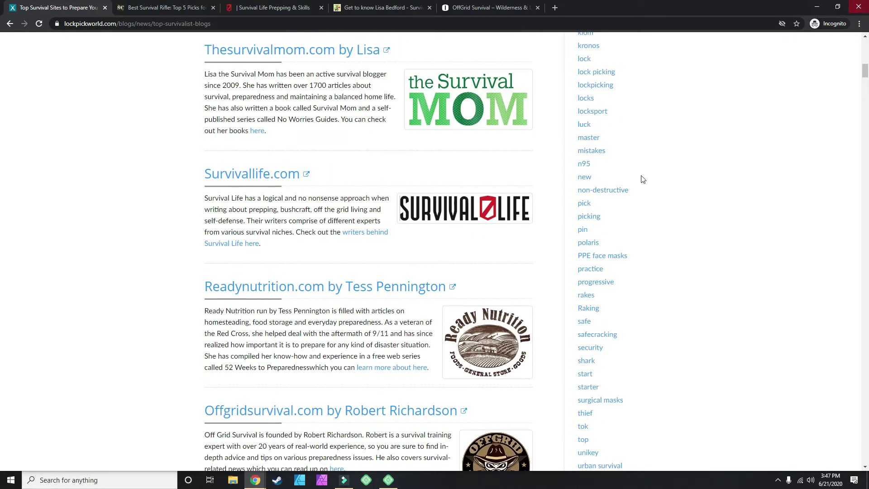
{"action": "scroll", "coordinate": [462, 190], "scroll_direction": "down", "scroll_amount": 3}
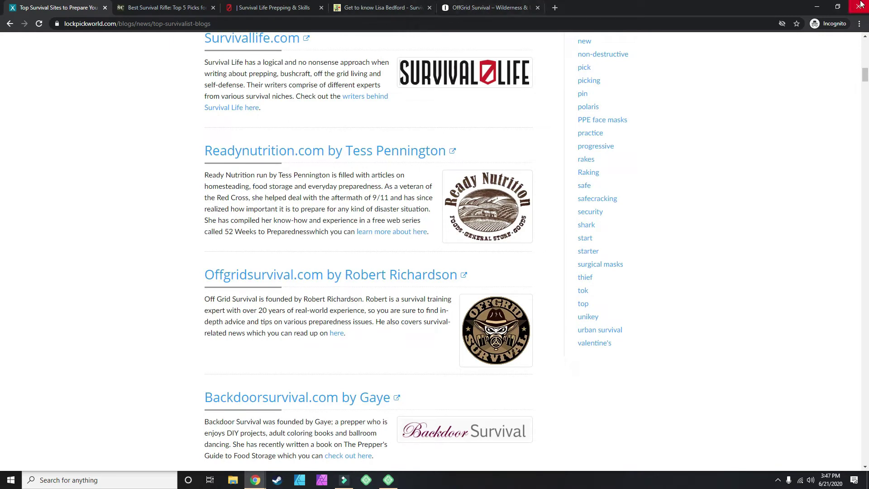
{"action": "left_click", "coordinate": [859, 7]}
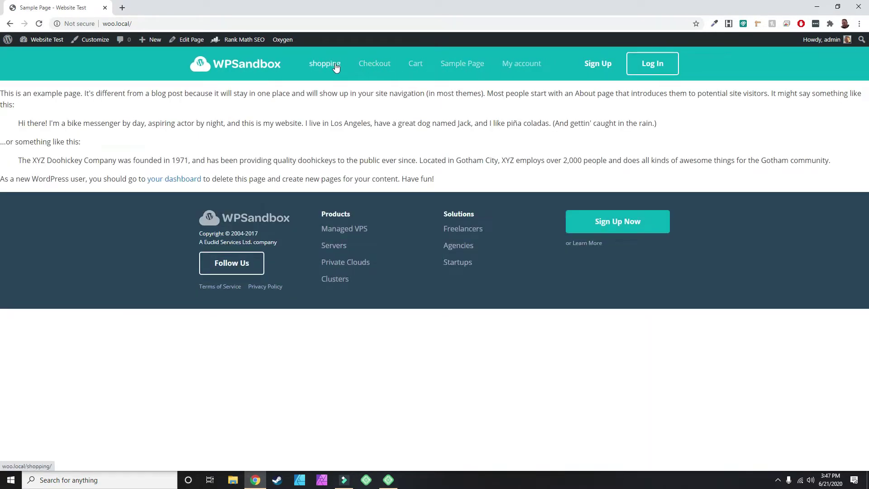
From Pages > All Pages, add a new page and close the Welcome to the Block Editor guide
{"action": "mouse_move", "coordinate": [43, 39]}
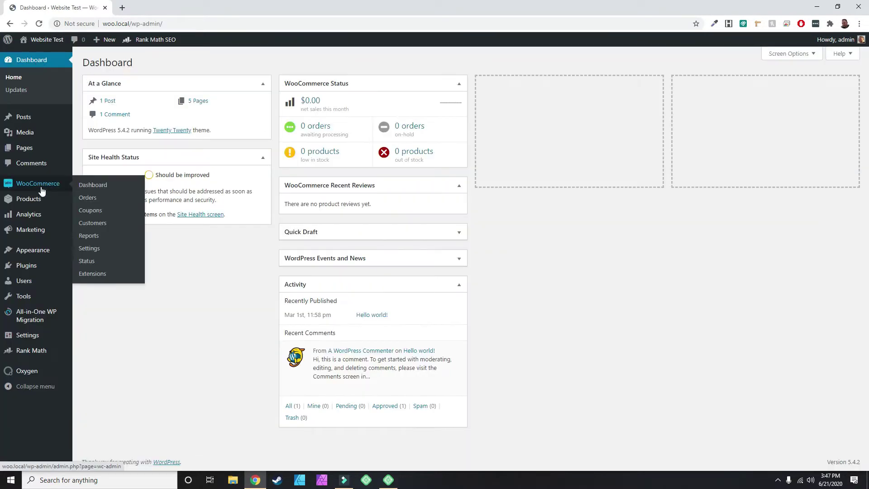
{"action": "mouse_move", "coordinate": [18, 150]}
{"action": "left_click", "coordinate": [95, 152]}
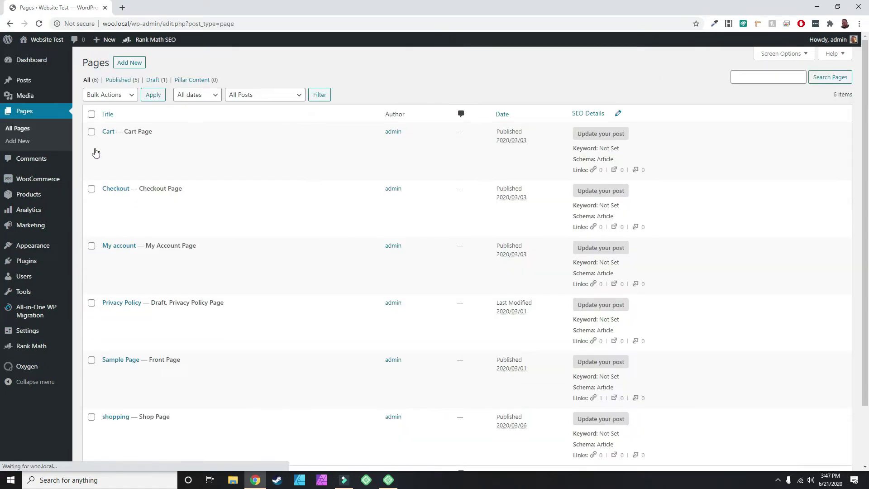
{"action": "scroll", "coordinate": [132, 233], "scroll_direction": "down", "scroll_amount": 2}
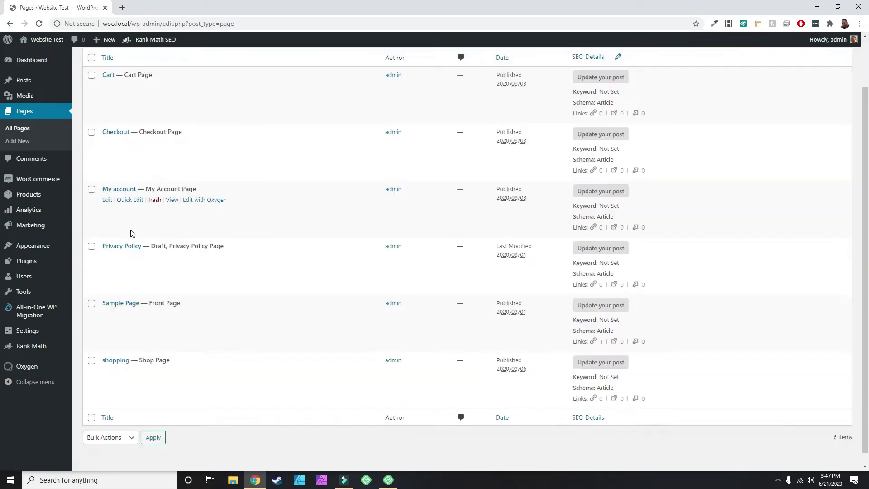
{"action": "scroll", "coordinate": [130, 233], "scroll_direction": "up", "scroll_amount": 2}
{"action": "left_click", "coordinate": [129, 63]}
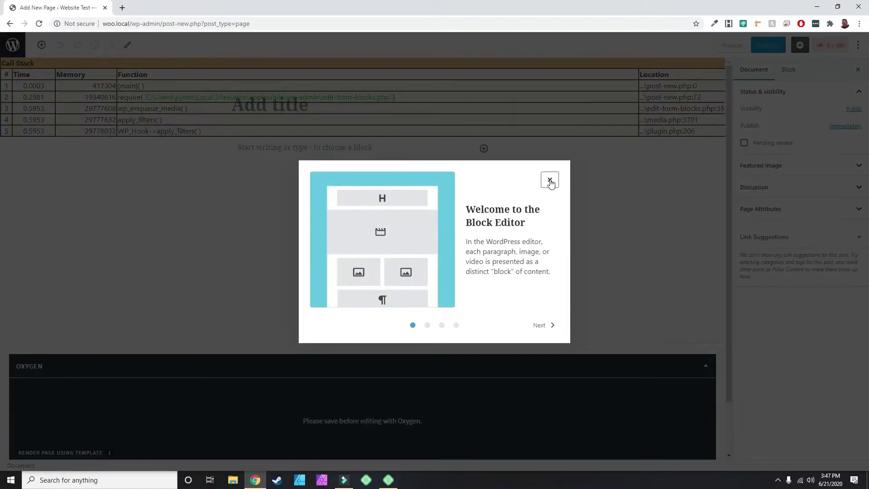
{"action": "left_click", "coordinate": [550, 181]}
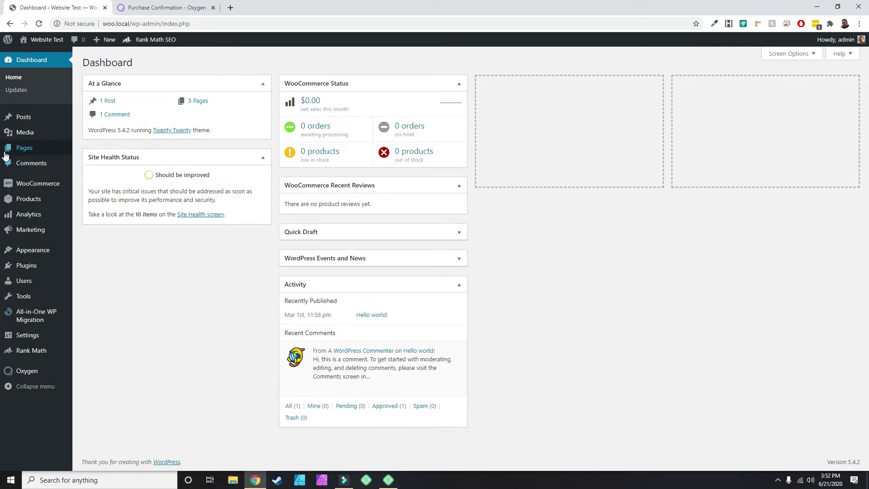
Go to All Pages and start another new page
{"action": "mouse_move", "coordinate": [41, 152]}
{"action": "left_click", "coordinate": [94, 153]}
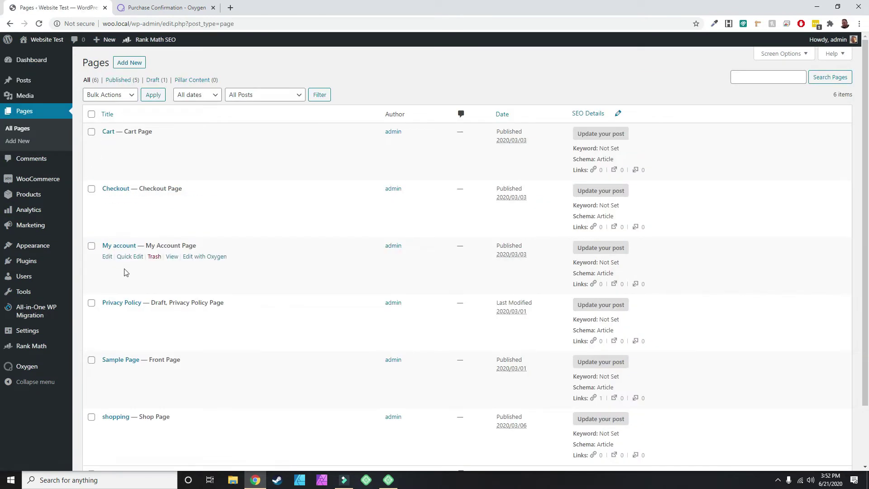
{"action": "scroll", "coordinate": [125, 277], "scroll_direction": "down", "scroll_amount": 2}
{"action": "scroll", "coordinate": [126, 283], "scroll_direction": "up", "scroll_amount": 2}
{"action": "left_click", "coordinate": [131, 62]}
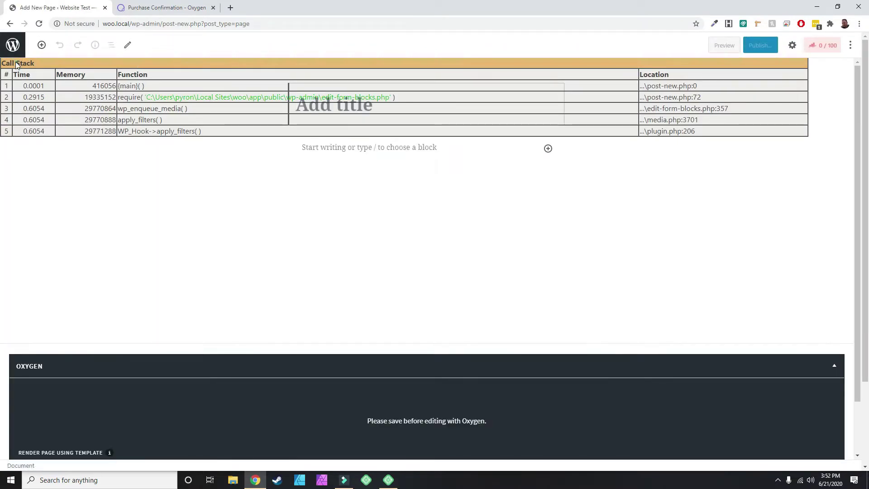
Try the editor's Select and Edit tool modes and the Code editor, returning to the Visual editor
{"action": "left_click", "coordinate": [131, 45]}
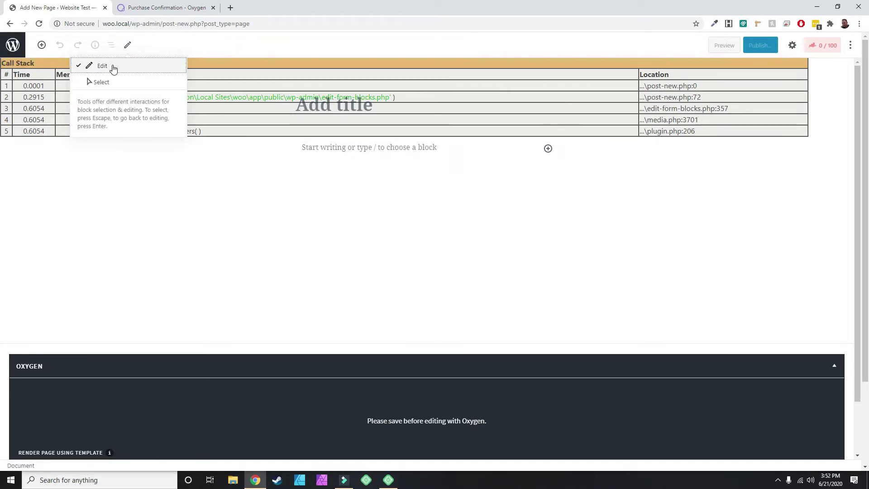
{"action": "left_click", "coordinate": [99, 81]}
{"action": "left_click", "coordinate": [99, 66]}
{"action": "left_click", "coordinate": [228, 36]}
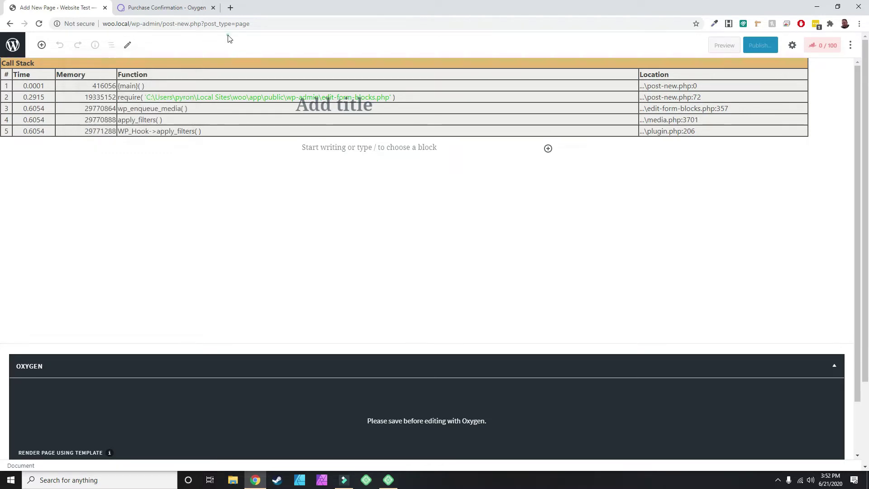
{"action": "left_click", "coordinate": [851, 46]}
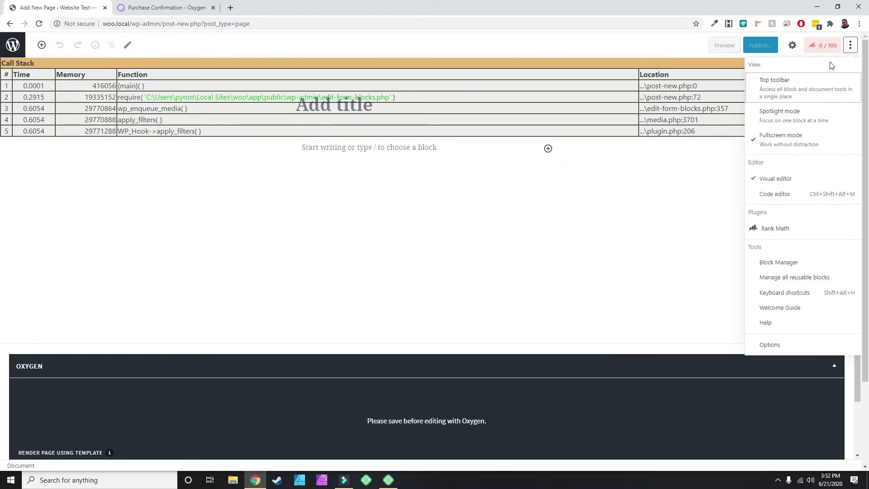
{"action": "left_click", "coordinate": [784, 186]}
{"action": "left_click", "coordinate": [777, 194]}
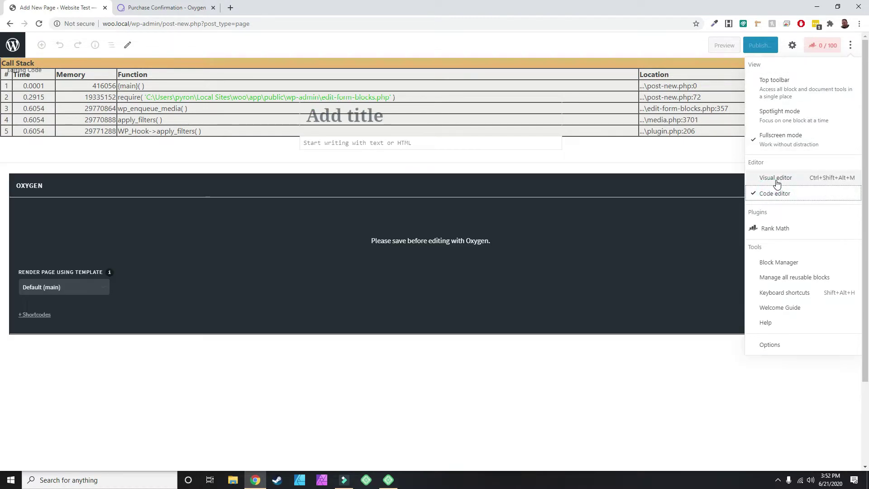
{"action": "left_click", "coordinate": [782, 179]}
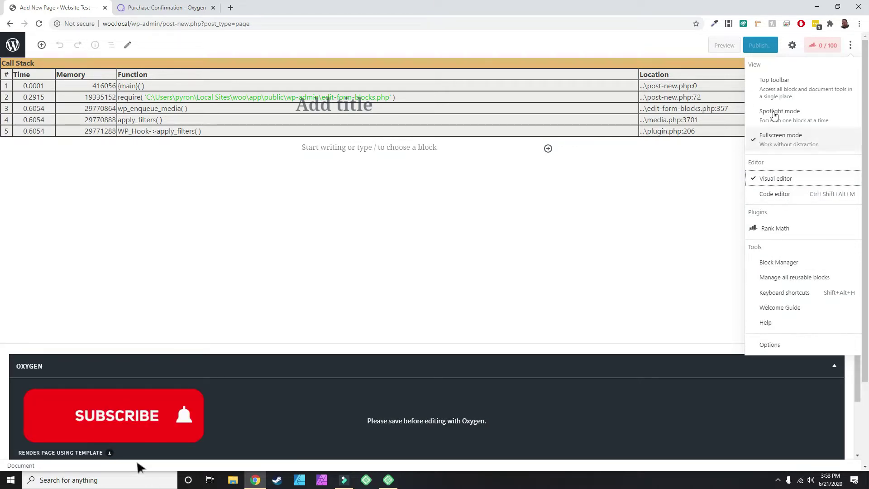
{"action": "left_click", "coordinate": [617, 217]}
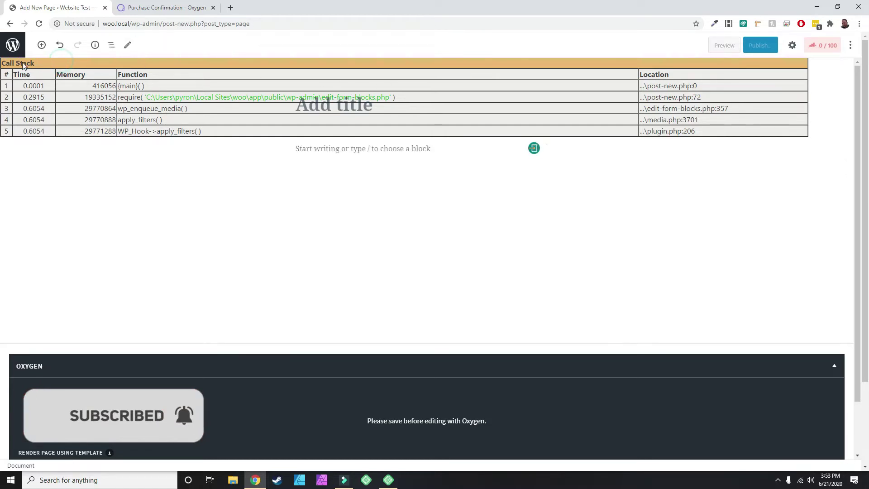
Leave the unsaved page via the WordPress logo and go to Plugins > Installed Plugins
{"action": "left_click", "coordinate": [8, 45]}
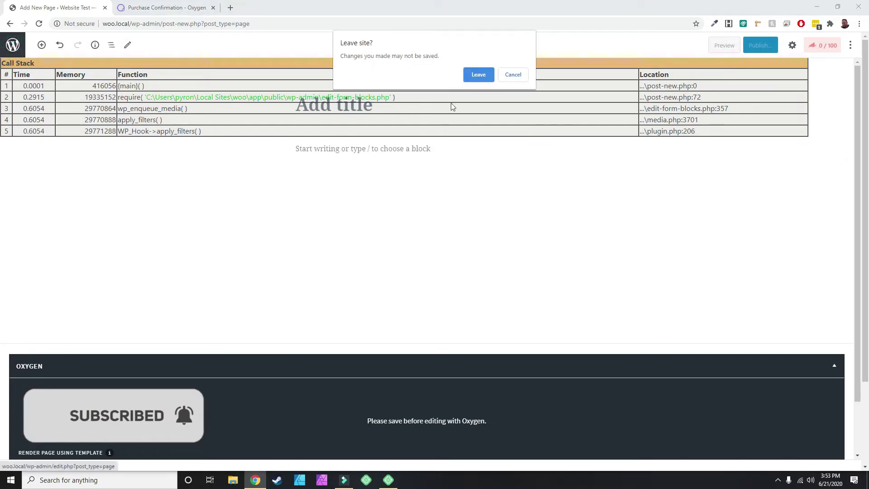
{"action": "left_click", "coordinate": [482, 76]}
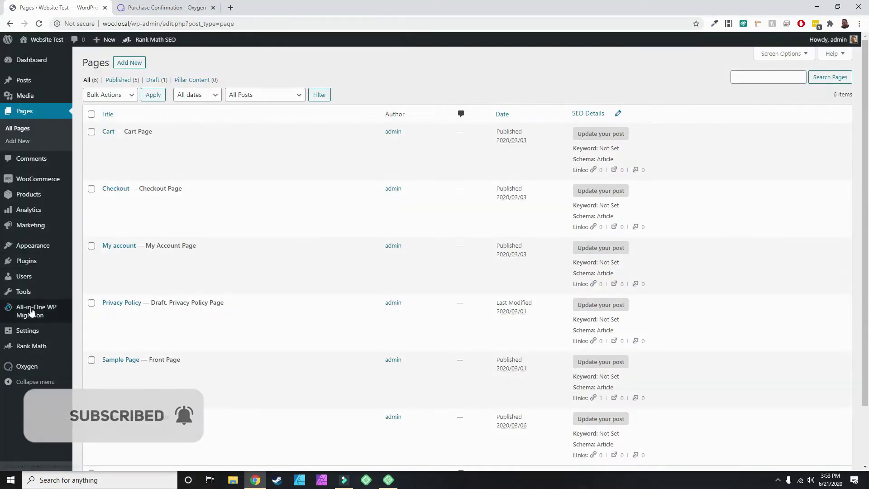
{"action": "mouse_move", "coordinate": [26, 261]}
{"action": "left_click", "coordinate": [90, 265]}
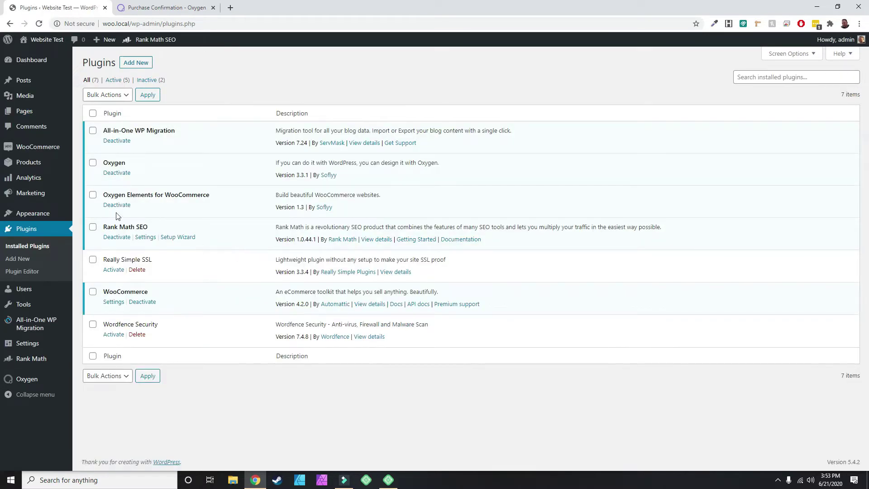
Deactivate the Rank Math SEO plugin, giving Other as the reason
{"action": "left_click", "coordinate": [111, 238]}
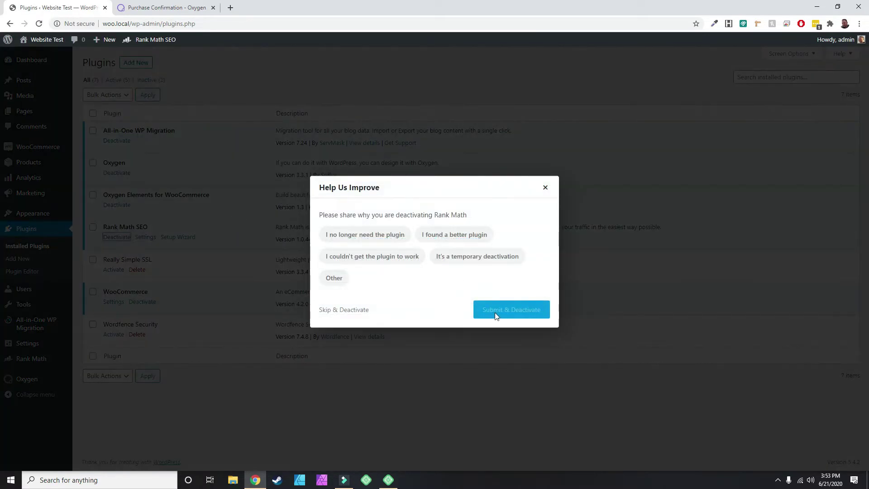
{"action": "left_click", "coordinate": [335, 278]}
{"action": "left_click", "coordinate": [498, 322]}
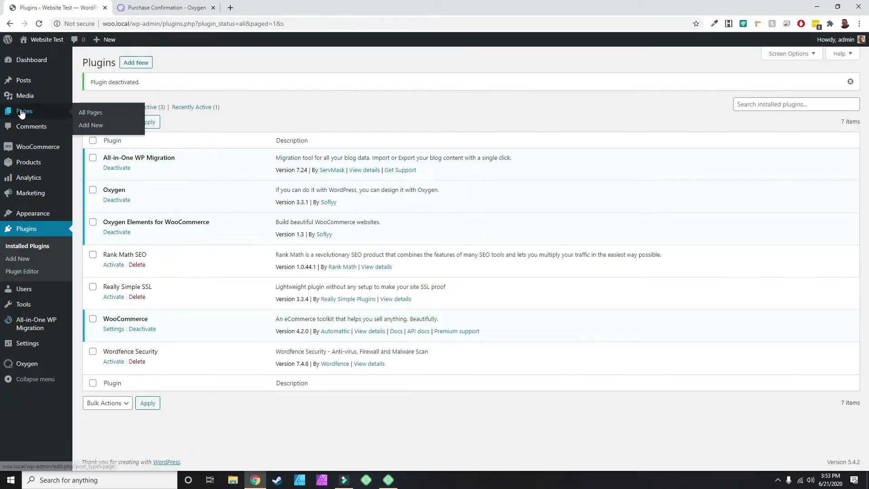
Open a fresh blank page in the block editor from Pages > Add New
{"action": "left_click", "coordinate": [111, 114]}
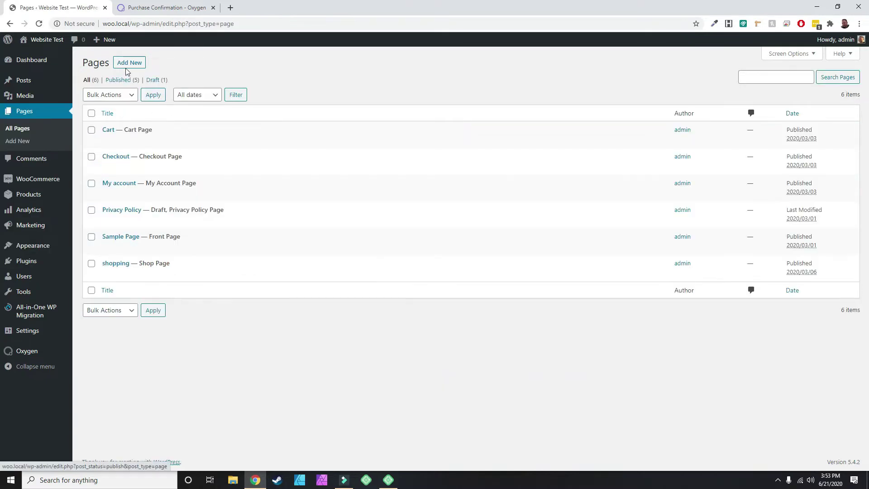
{"action": "left_click", "coordinate": [126, 63]}
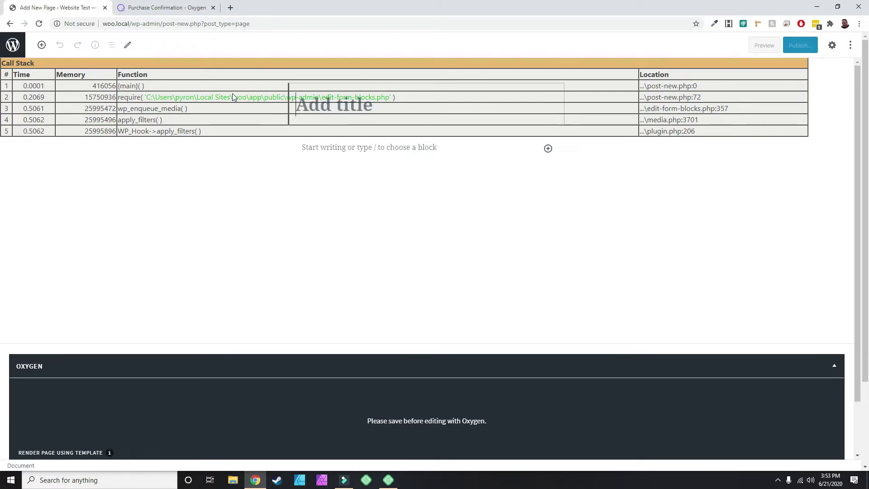
{"action": "left_click", "coordinate": [12, 46]}
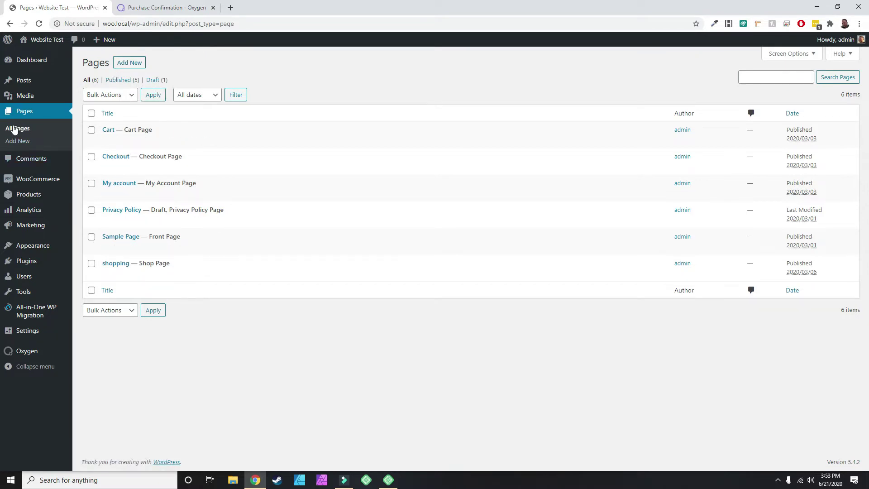
{"action": "left_click", "coordinate": [18, 143]}
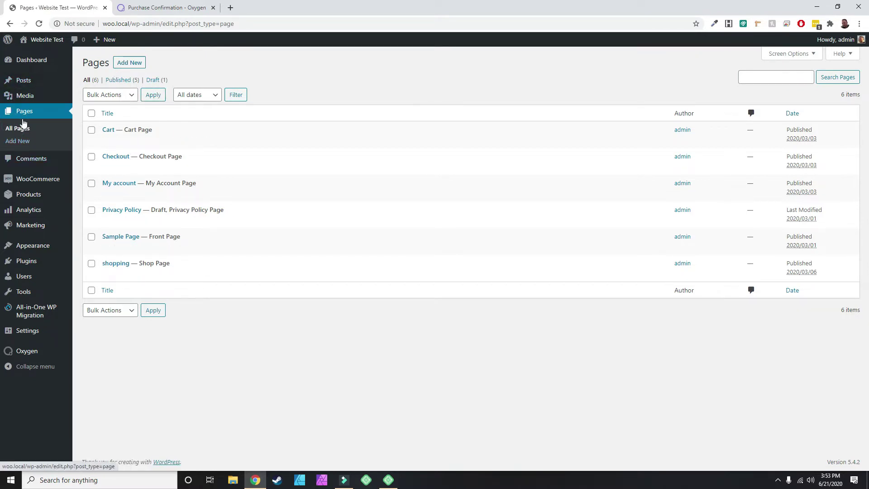
{"action": "left_click", "coordinate": [16, 144]}
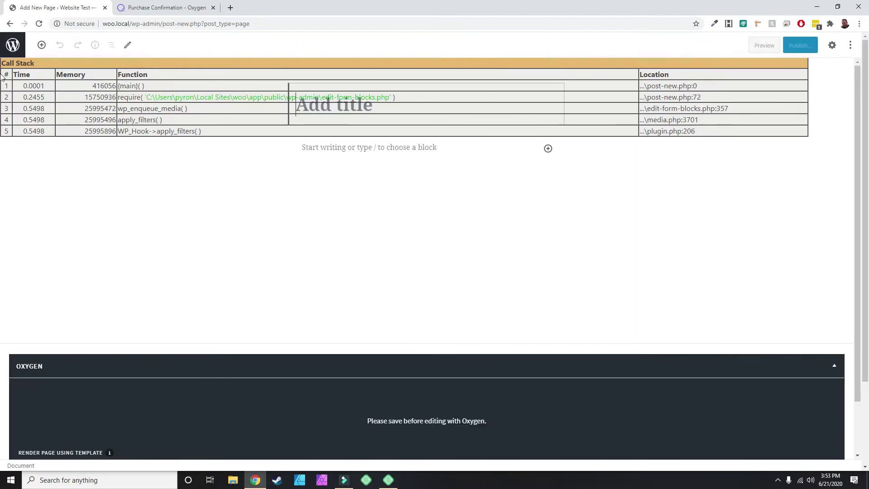
{"action": "left_click", "coordinate": [12, 45]}
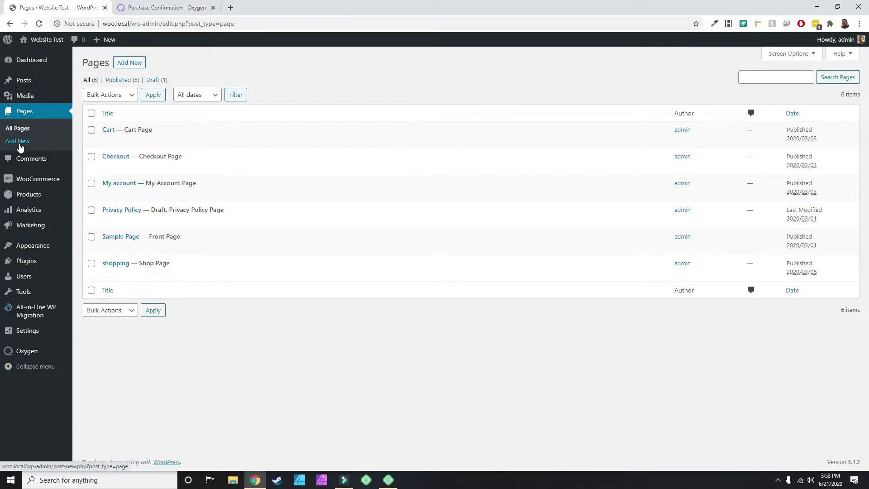
{"action": "left_click", "coordinate": [127, 67]}
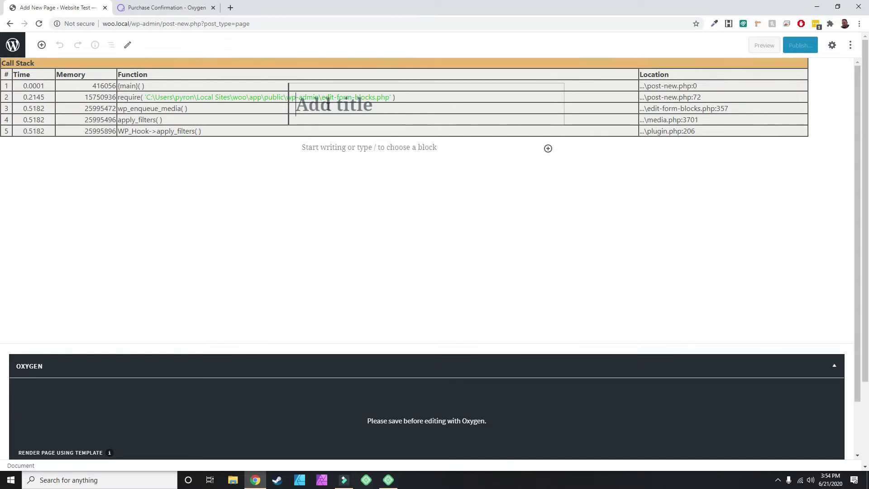
Title the new page 'Main', publish it, and open it with Oxygen
{"action": "type", "text": "Main"}
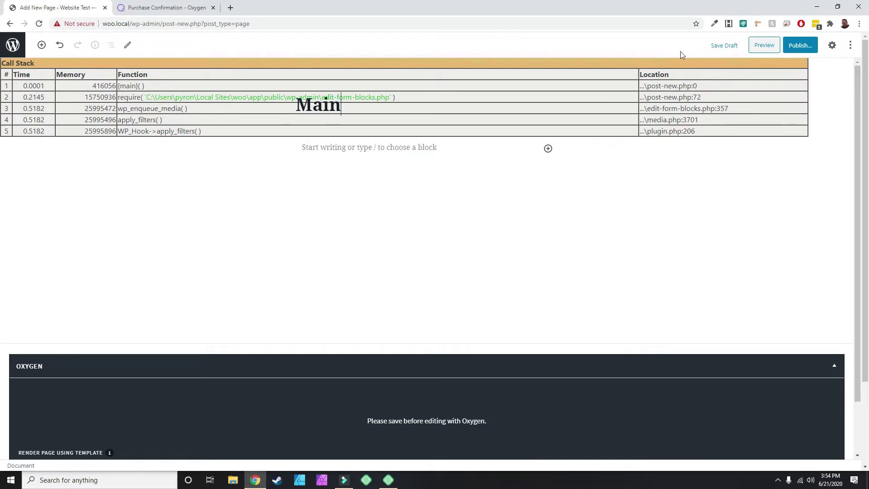
{"action": "left_click", "coordinate": [800, 45]}
{"action": "left_click", "coordinate": [801, 47]}
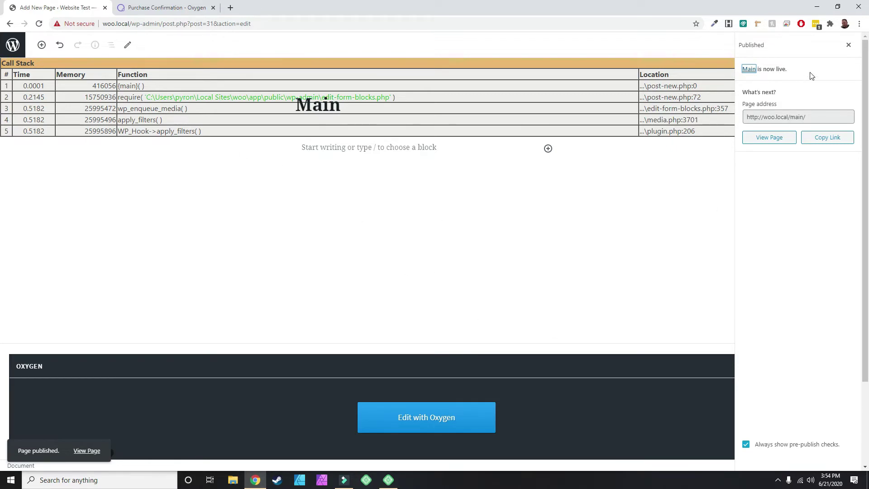
{"action": "left_click", "coordinate": [848, 45]}
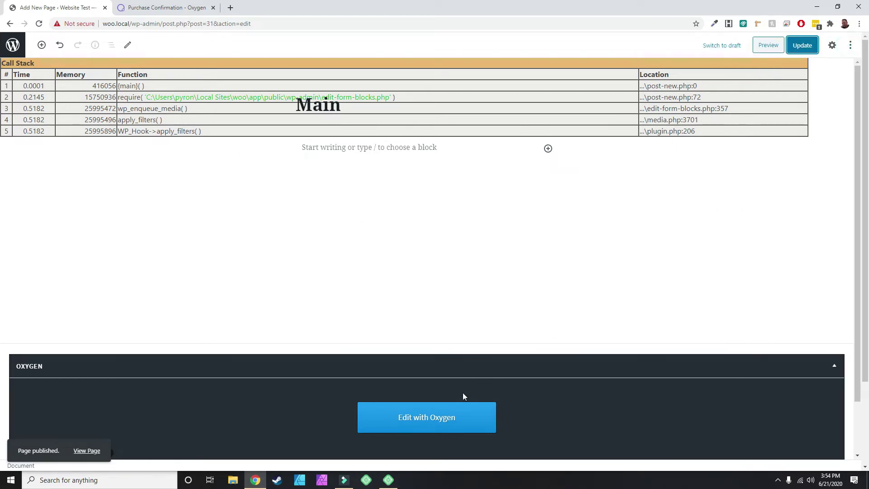
{"action": "left_click", "coordinate": [441, 425]}
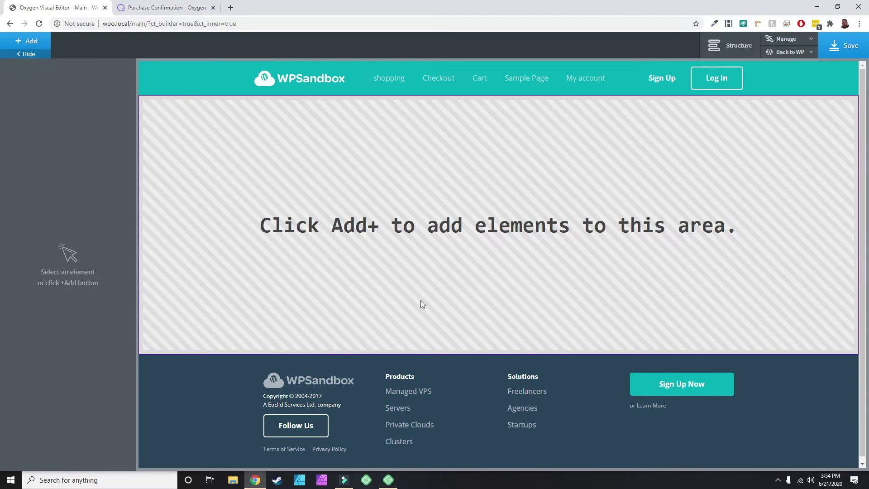
In Oxygen's +Add panel, browse the Basics, WordPress and Helpers groups, ending back on Basics
{"action": "left_click", "coordinate": [28, 43]}
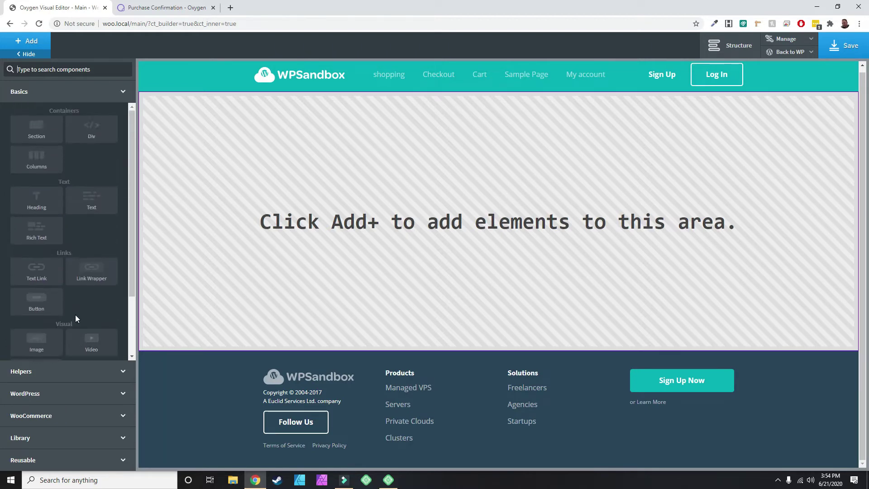
{"action": "scroll", "coordinate": [75, 315], "scroll_direction": "down", "scroll_amount": 2}
{"action": "scroll", "coordinate": [32, 199], "scroll_direction": "up", "scroll_amount": 2}
{"action": "scroll", "coordinate": [86, 276], "scroll_direction": "down", "scroll_amount": 2}
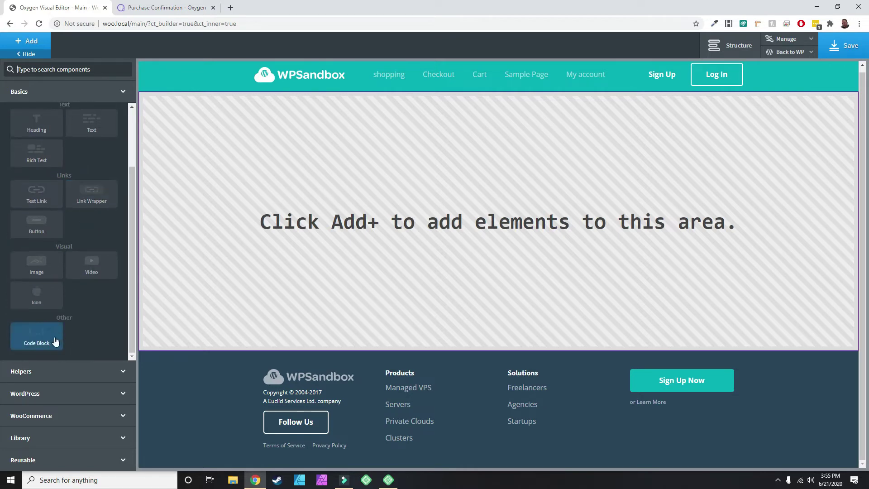
{"action": "left_click", "coordinate": [42, 394]}
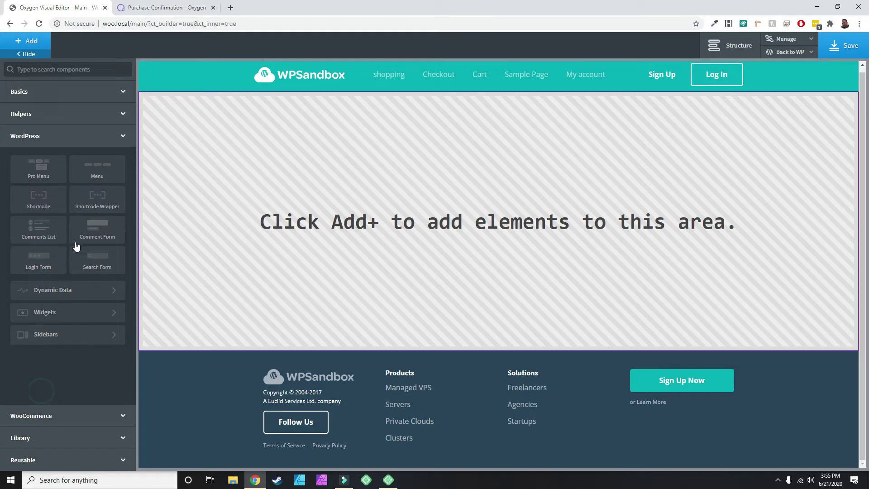
{"action": "left_click", "coordinate": [42, 119]}
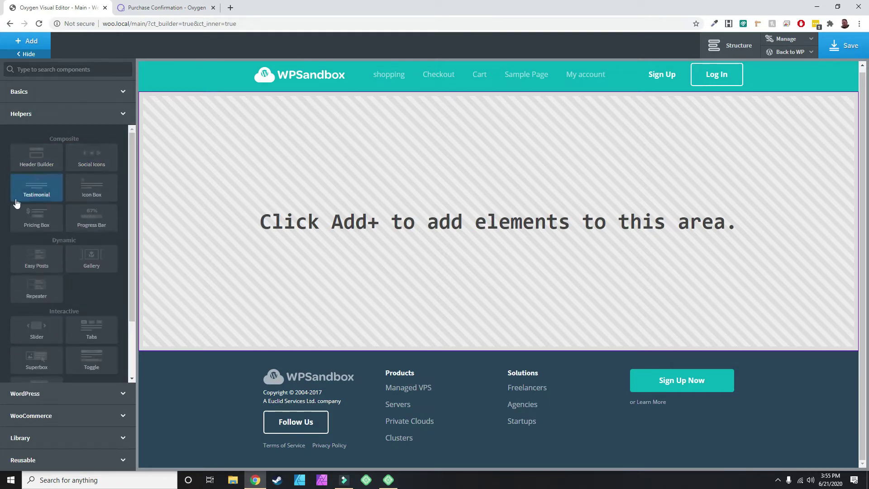
{"action": "scroll", "coordinate": [36, 290], "scroll_direction": "down", "scroll_amount": 3}
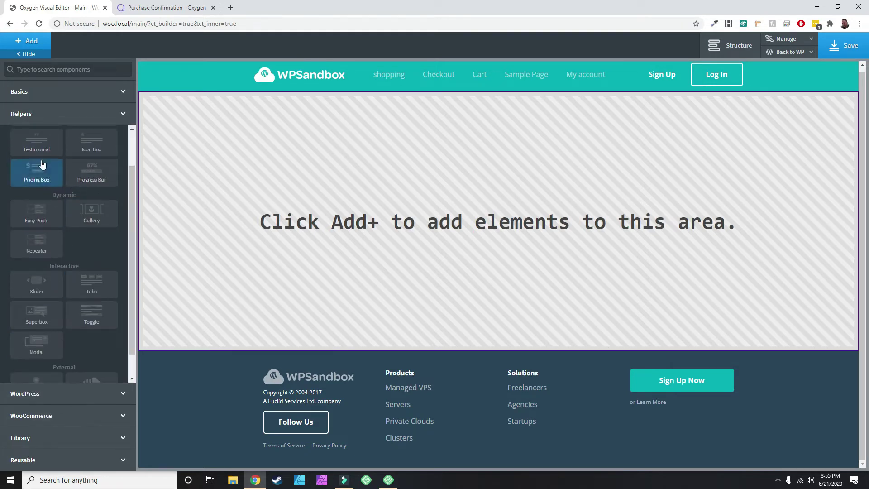
{"action": "left_click", "coordinate": [35, 91]}
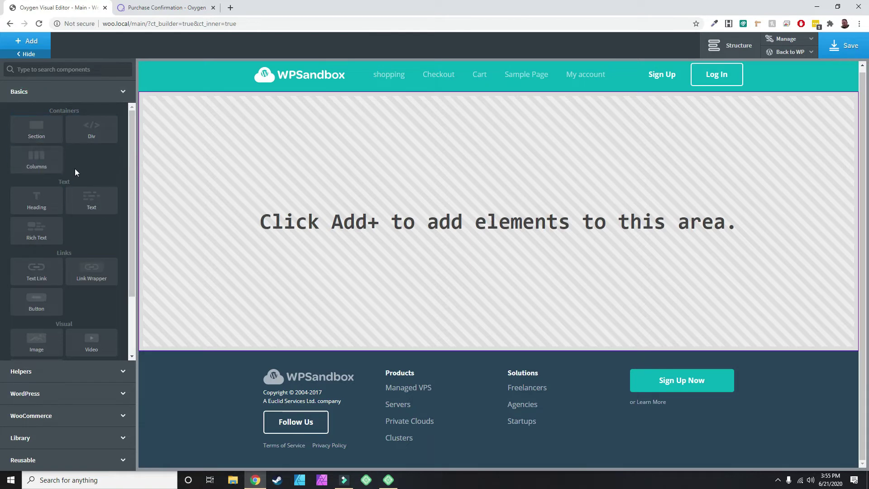
{"action": "scroll", "coordinate": [86, 206], "scroll_direction": "down", "scroll_amount": 2}
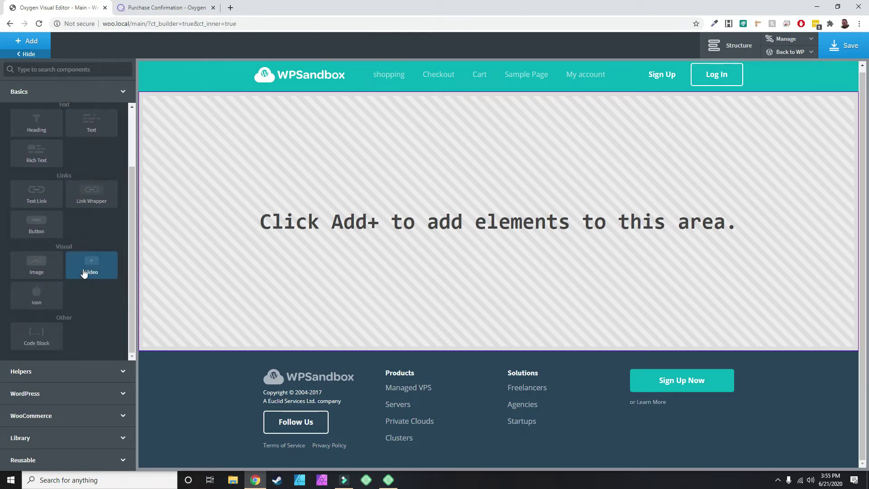
{"action": "scroll", "coordinate": [73, 207], "scroll_direction": "up", "scroll_amount": 2}
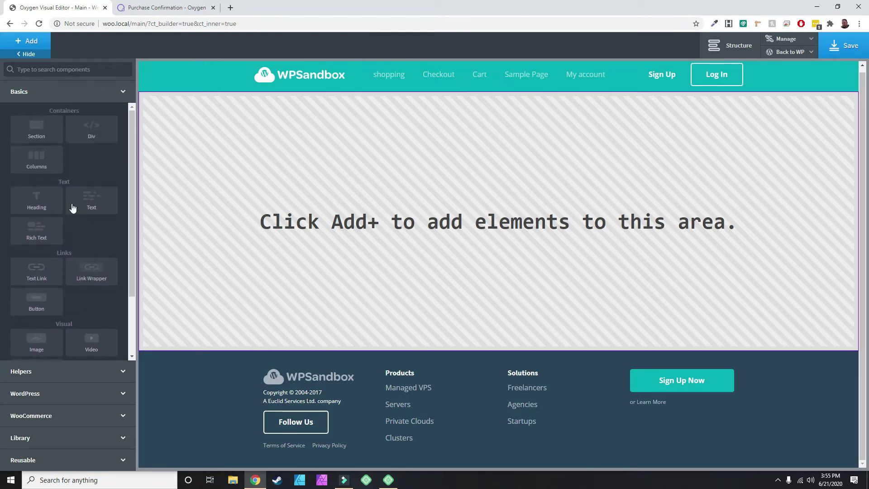
Add an empty Section to the Main page and expand the Helpers component group
{"action": "left_click", "coordinate": [37, 135]}
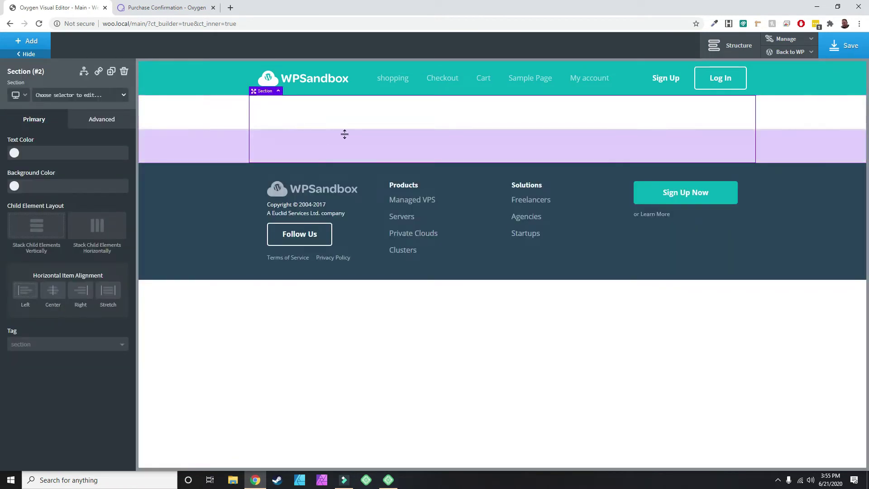
{"action": "left_click", "coordinate": [31, 41]}
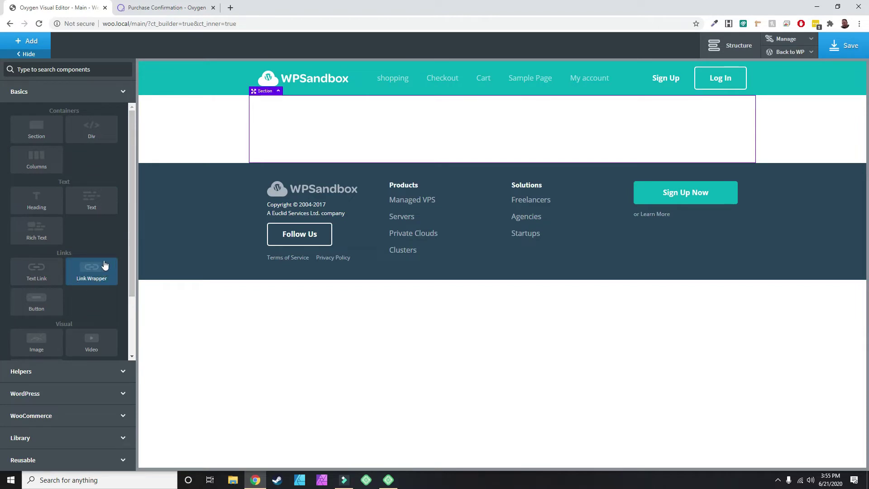
{"action": "scroll", "coordinate": [98, 240], "scroll_direction": "down", "scroll_amount": 2}
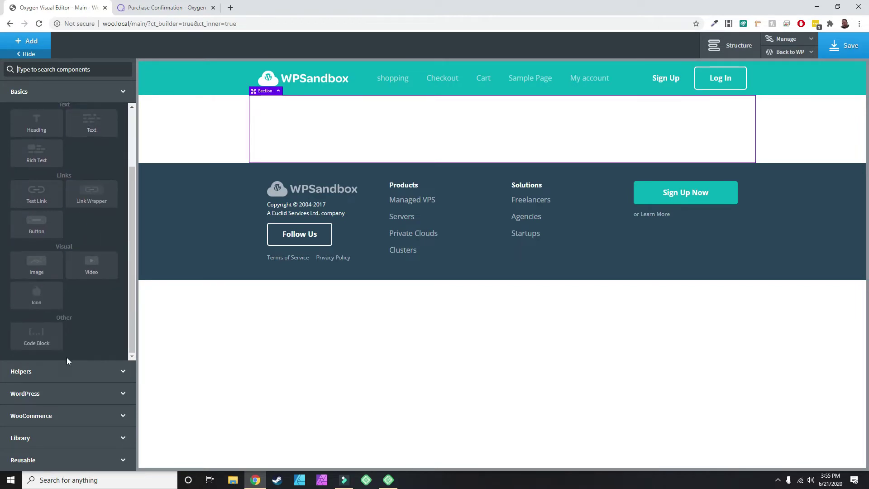
{"action": "left_click", "coordinate": [51, 377]}
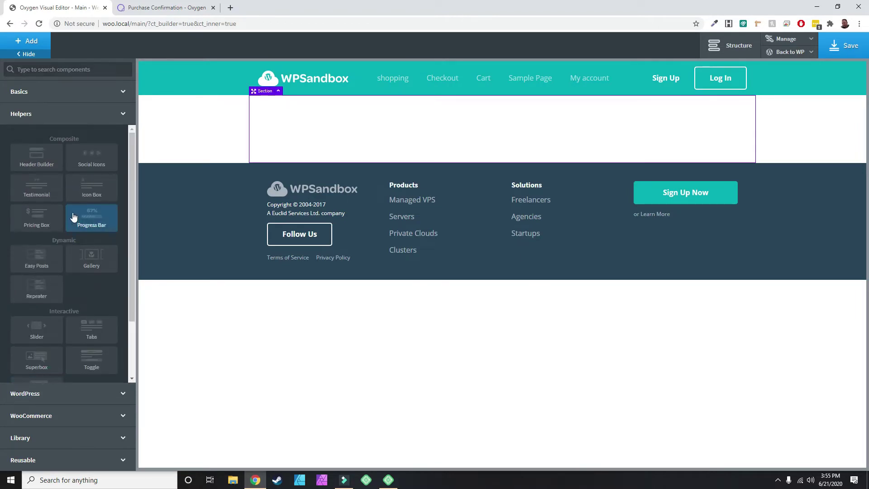
{"action": "scroll", "coordinate": [74, 217], "scroll_direction": "down", "scroll_amount": 2}
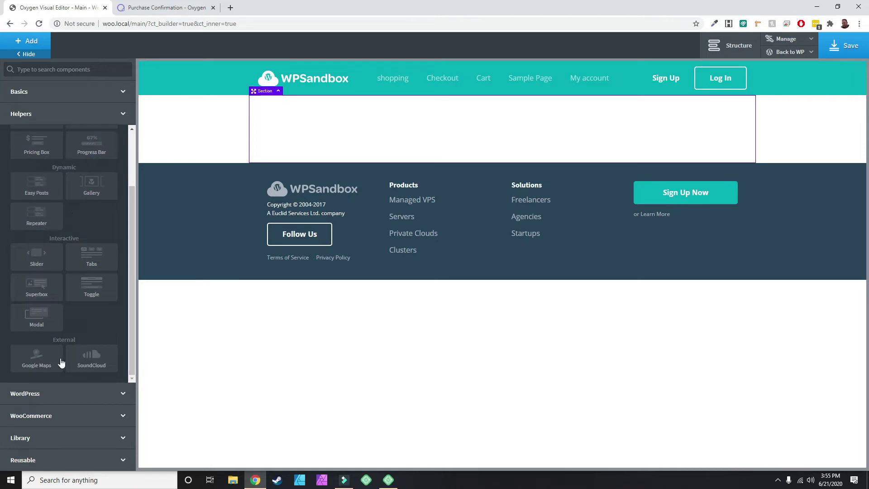
{"action": "scroll", "coordinate": [86, 271], "scroll_direction": "up", "scroll_amount": 2}
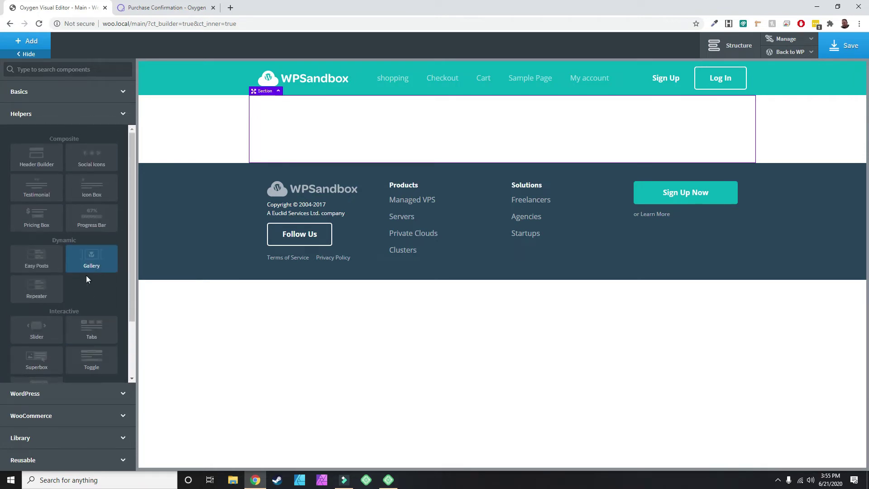
Look through the WordPress, WooCommerce and Library groups, leaving all categories collapsed
{"action": "left_click", "coordinate": [51, 395]}
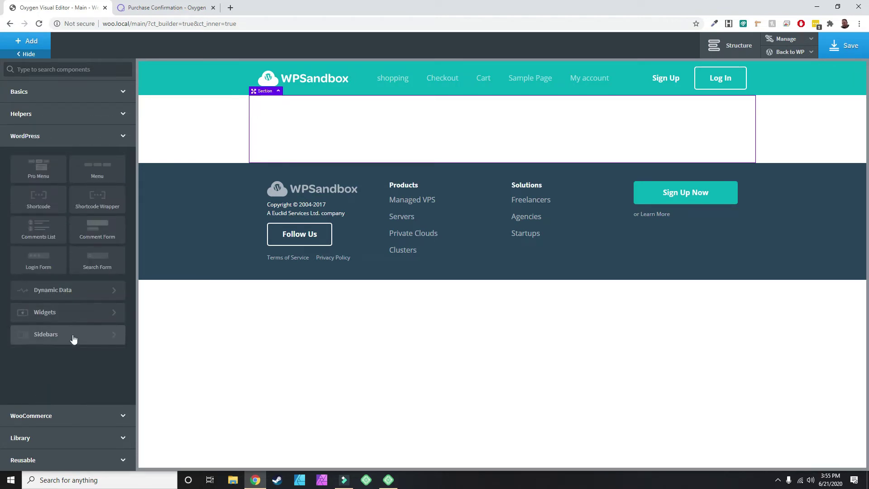
{"action": "left_click", "coordinate": [42, 415]}
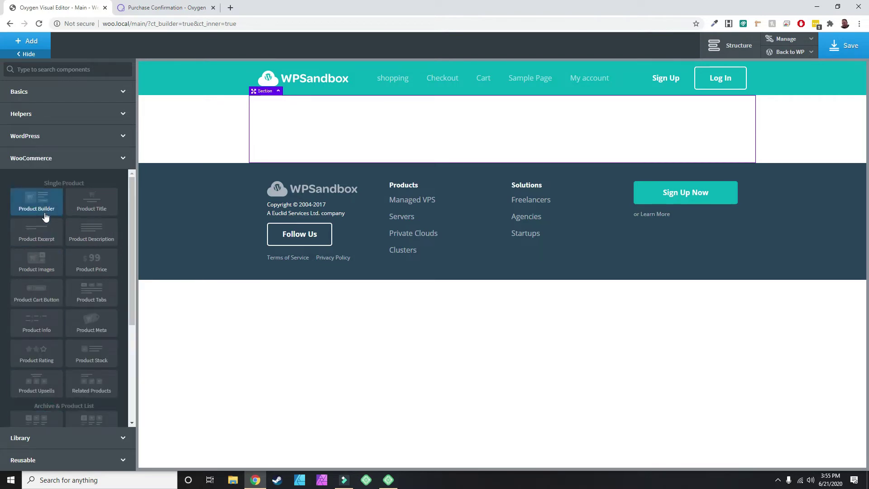
{"action": "scroll", "coordinate": [47, 226], "scroll_direction": "down", "scroll_amount": 4}
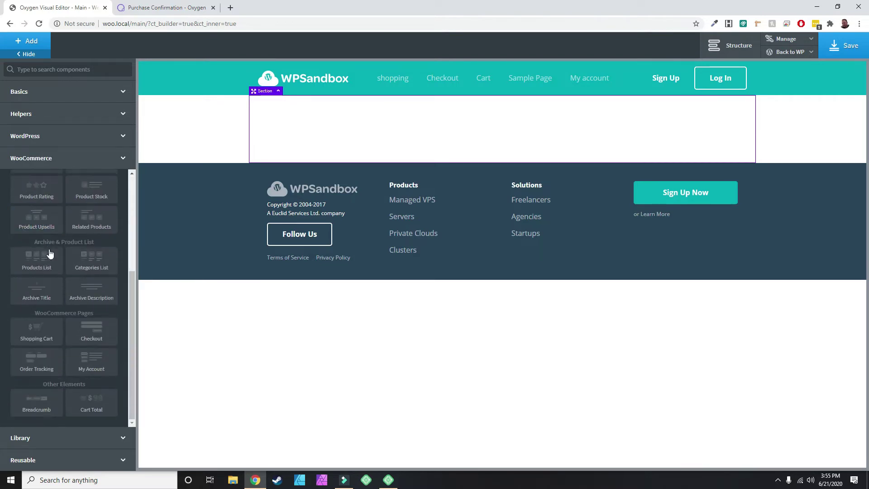
{"action": "left_click", "coordinate": [53, 437]}
{"action": "left_click", "coordinate": [49, 460]}
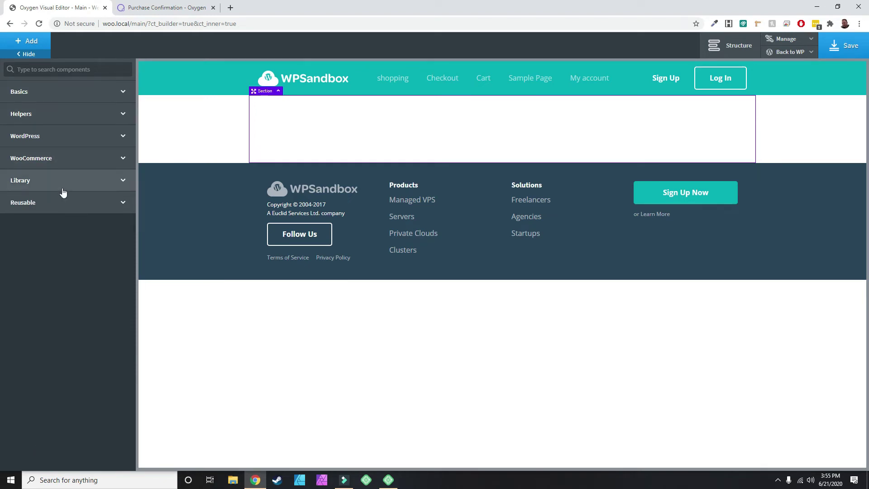
Browse the Atomic design set's Sections & Elements in the Library's Design Sets
{"action": "left_click", "coordinate": [54, 181]}
{"action": "left_click", "coordinate": [54, 211]}
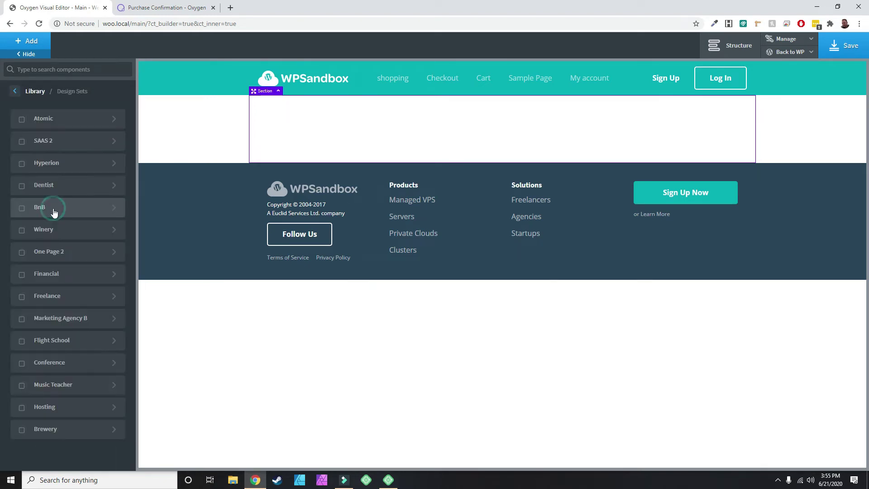
{"action": "left_click", "coordinate": [47, 125]}
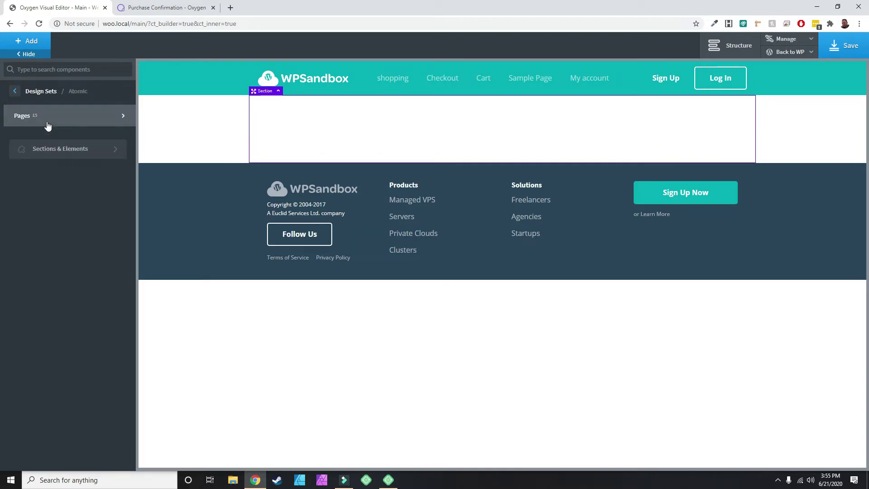
{"action": "left_click", "coordinate": [45, 149]}
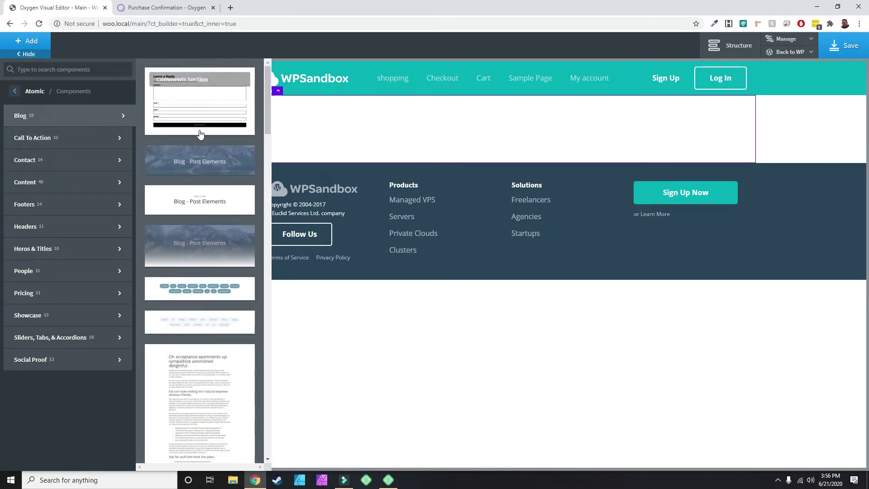
{"action": "scroll", "coordinate": [209, 182], "scroll_direction": "down", "scroll_amount": 6}
{"action": "scroll", "coordinate": [210, 183], "scroll_direction": "down", "scroll_amount": 10}
{"action": "scroll", "coordinate": [209, 187], "scroll_direction": "down", "scroll_amount": 10}
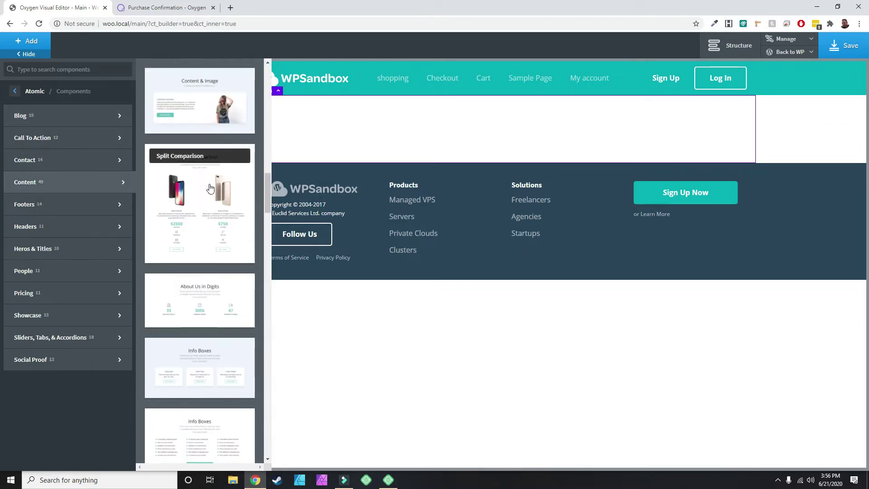
{"action": "mouse_move", "coordinate": [59, 120]}
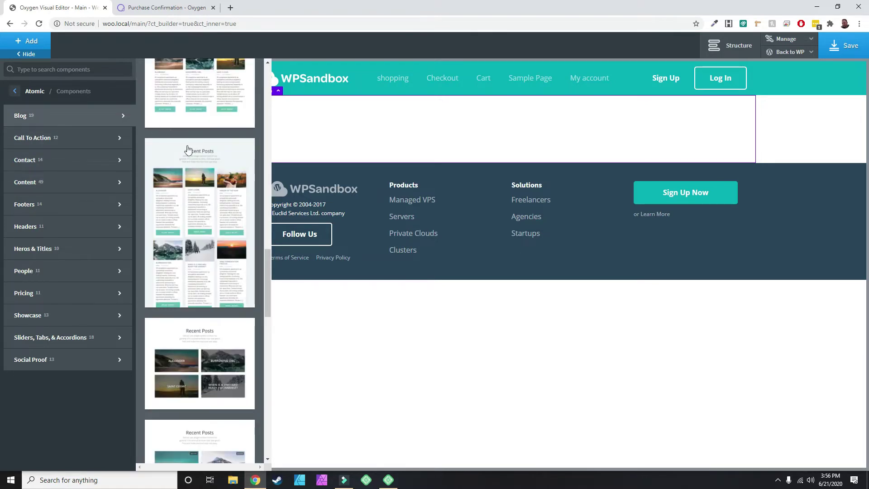
{"action": "scroll", "coordinate": [193, 156], "scroll_direction": "down", "scroll_amount": 2}
{"action": "scroll", "coordinate": [212, 201], "scroll_direction": "down", "scroll_amount": 7}
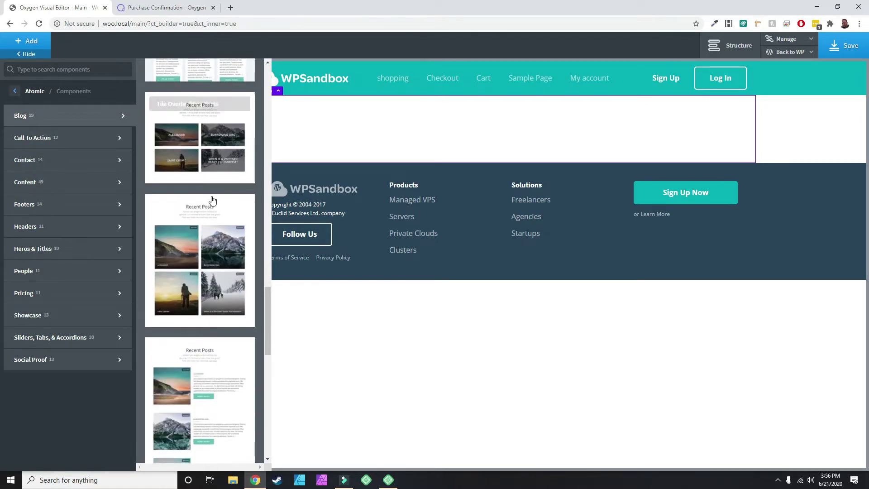
{"action": "scroll", "coordinate": [212, 200], "scroll_direction": "down", "scroll_amount": 6}
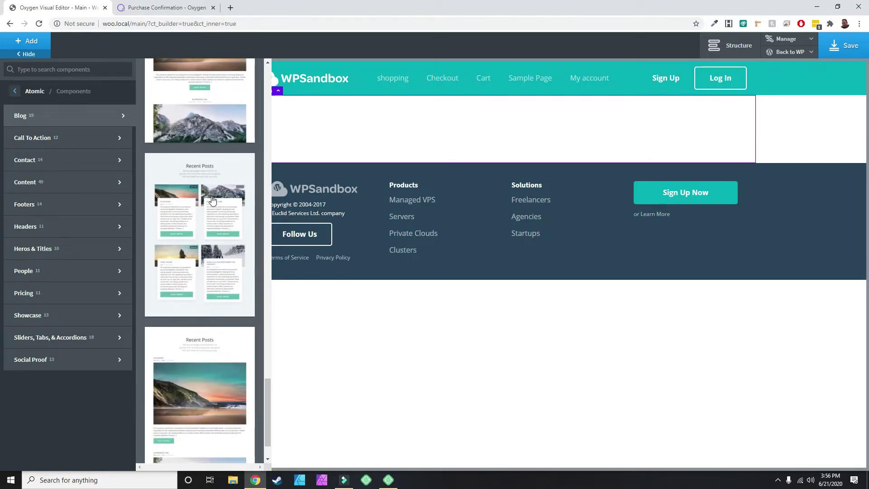
{"action": "scroll", "coordinate": [212, 201], "scroll_direction": "down", "scroll_amount": 1}
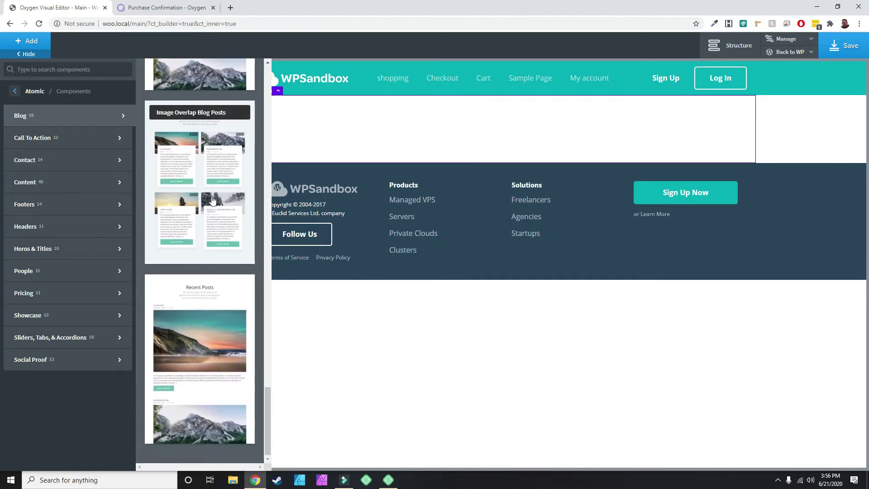
{"action": "scroll", "coordinate": [212, 200], "scroll_direction": "up", "scroll_amount": 10}
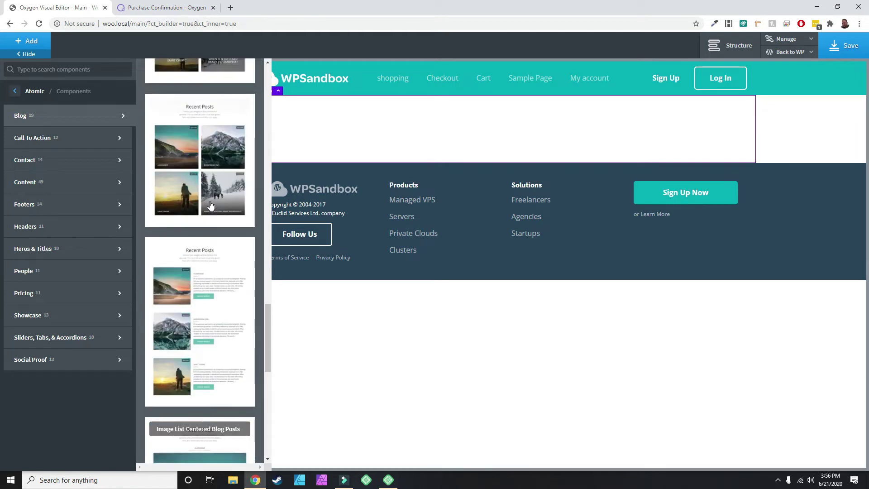
{"action": "scroll", "coordinate": [211, 206], "scroll_direction": "up", "scroll_amount": 6}
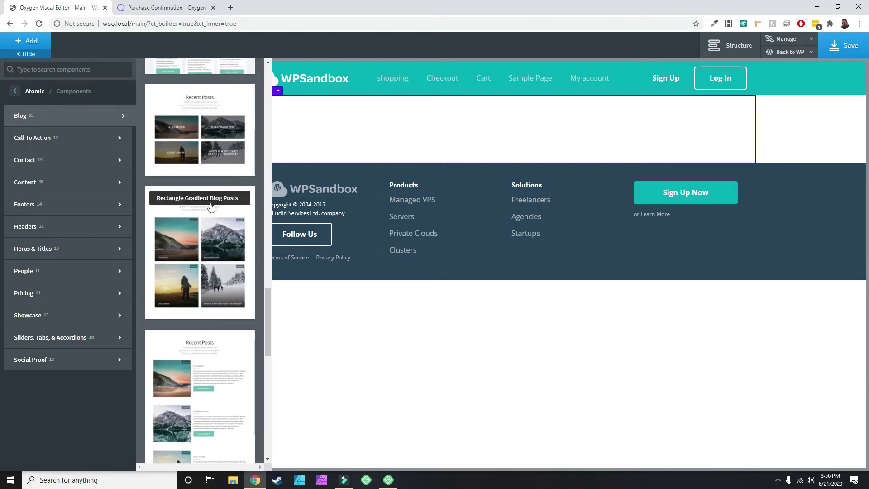
{"action": "scroll", "coordinate": [211, 209], "scroll_direction": "up", "scroll_amount": 2}
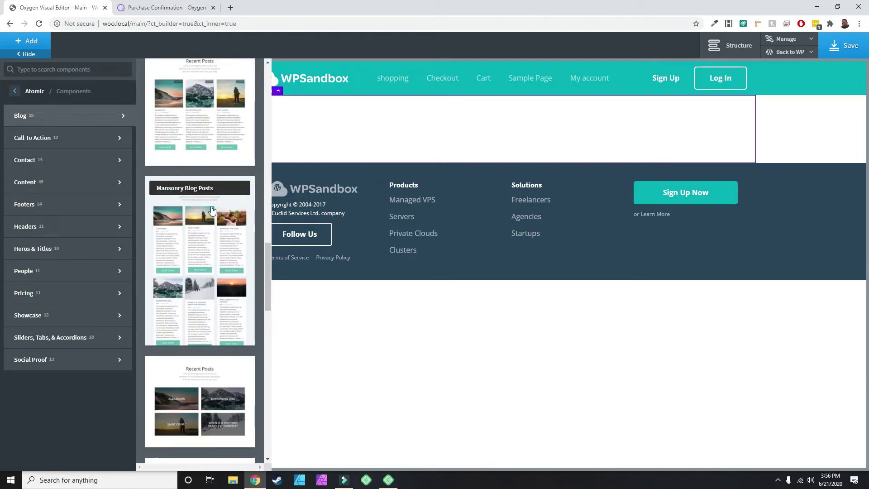
{"action": "scroll", "coordinate": [195, 212], "scroll_direction": "up", "scroll_amount": 2}
{"action": "scroll", "coordinate": [190, 199], "scroll_direction": "up", "scroll_amount": 2}
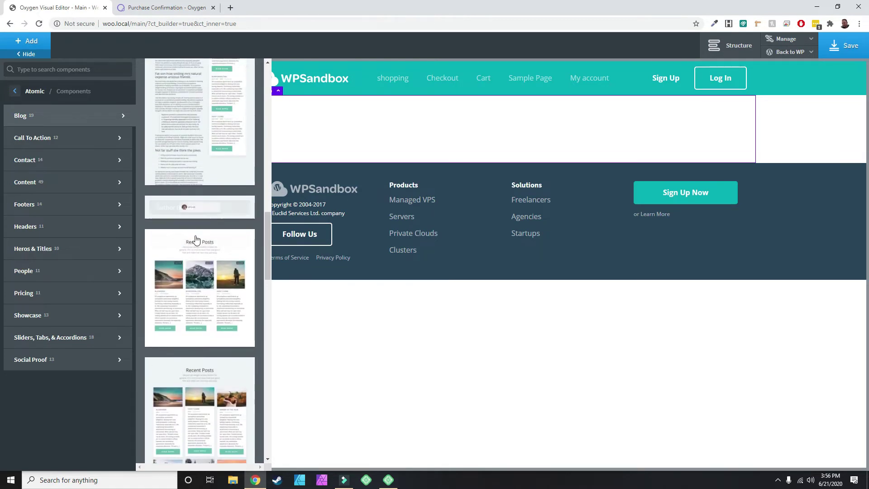
{"action": "scroll", "coordinate": [194, 250], "scroll_direction": "up", "scroll_amount": 3}
{"action": "scroll", "coordinate": [193, 250], "scroll_direction": "up", "scroll_amount": 3}
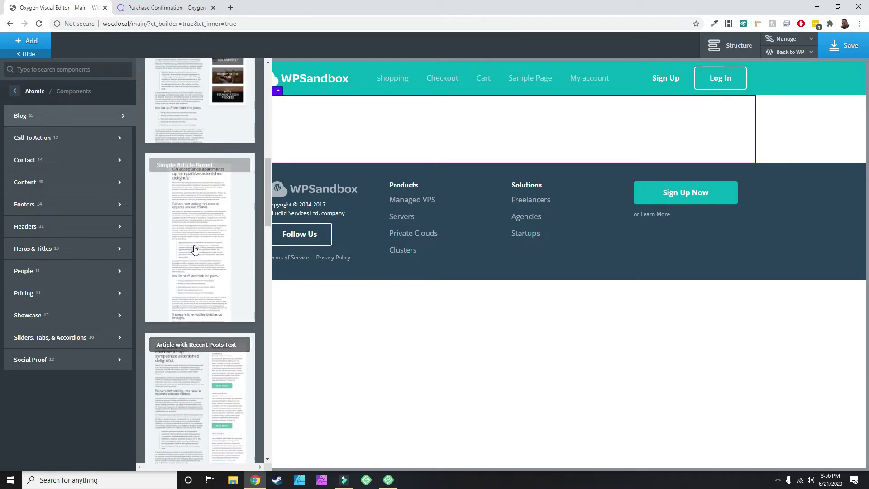
{"action": "scroll", "coordinate": [195, 250], "scroll_direction": "up", "scroll_amount": 4}
{"action": "scroll", "coordinate": [196, 249], "scroll_direction": "down", "scroll_amount": 5}
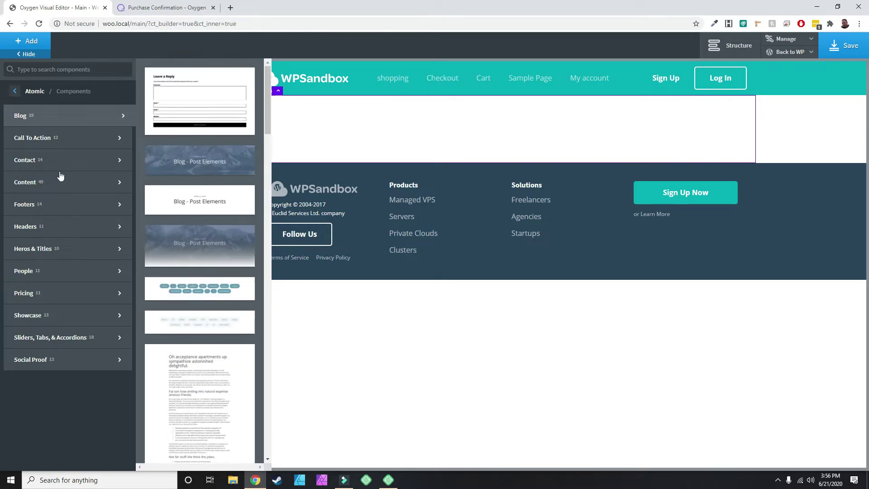
Browse the SAAS 2 design set's Sections & Elements
{"action": "left_click", "coordinate": [14, 92]}
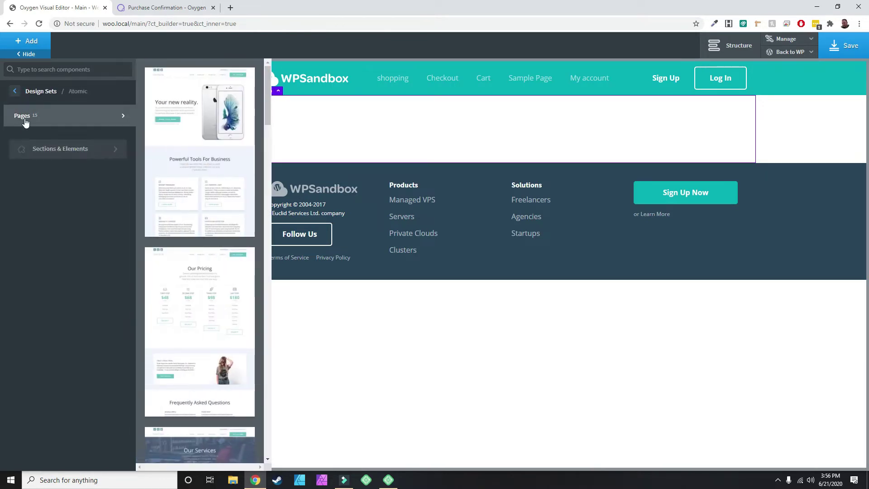
{"action": "left_click", "coordinate": [14, 91]}
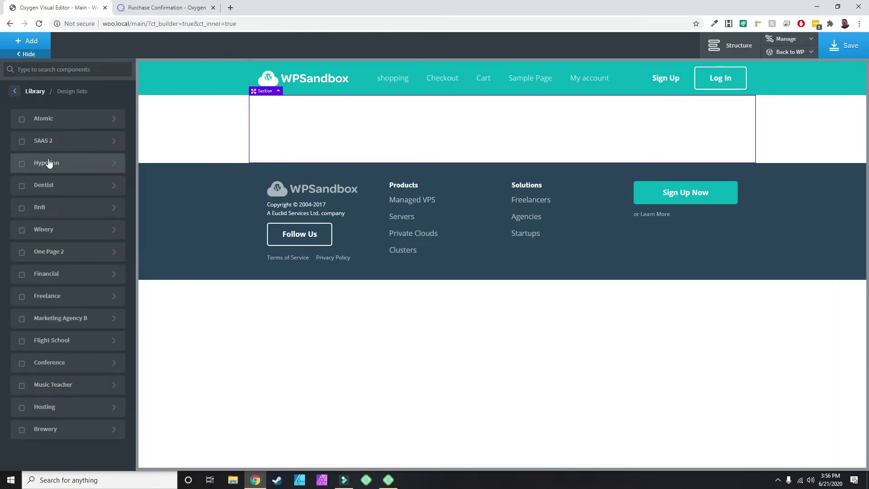
{"action": "left_click", "coordinate": [38, 141]}
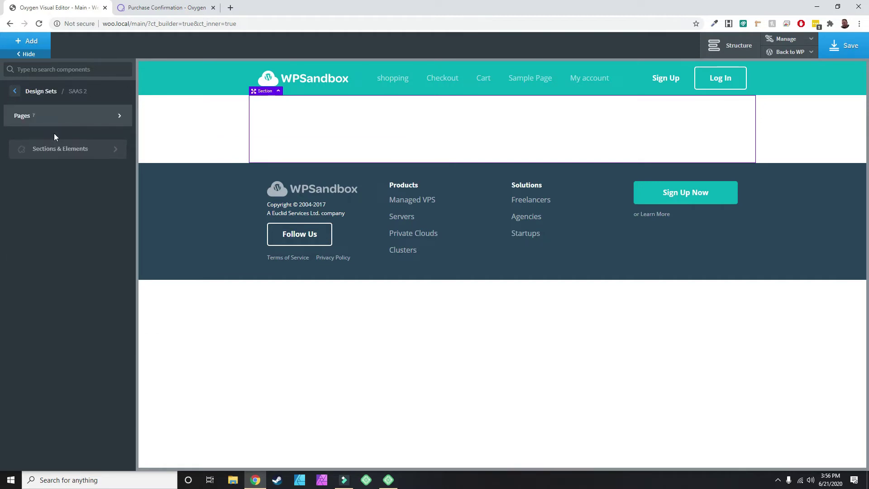
{"action": "left_click", "coordinate": [42, 146]}
{"action": "mouse_move", "coordinate": [29, 118]}
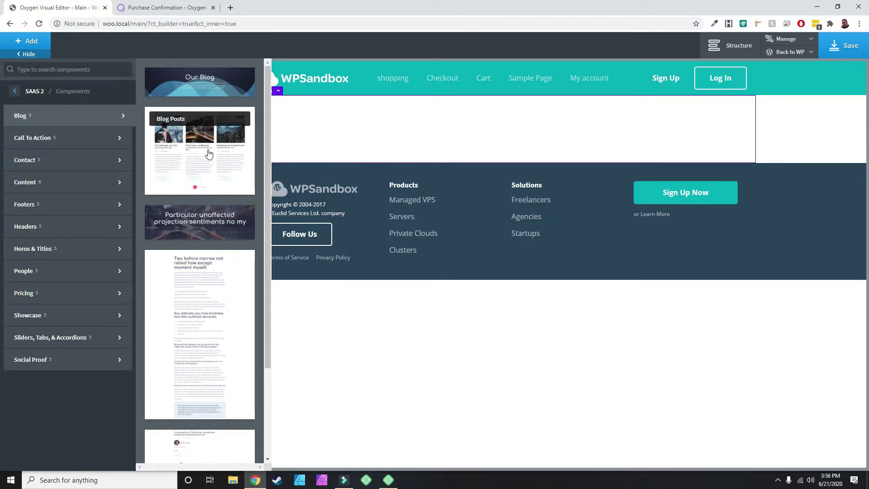
{"action": "scroll", "coordinate": [208, 181], "scroll_direction": "down", "scroll_amount": 3}
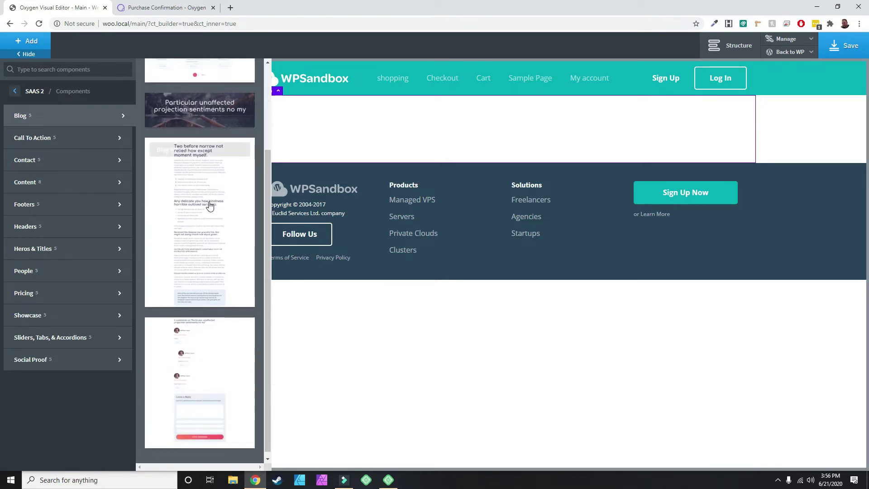
{"action": "scroll", "coordinate": [210, 206], "scroll_direction": "up", "scroll_amount": 3}
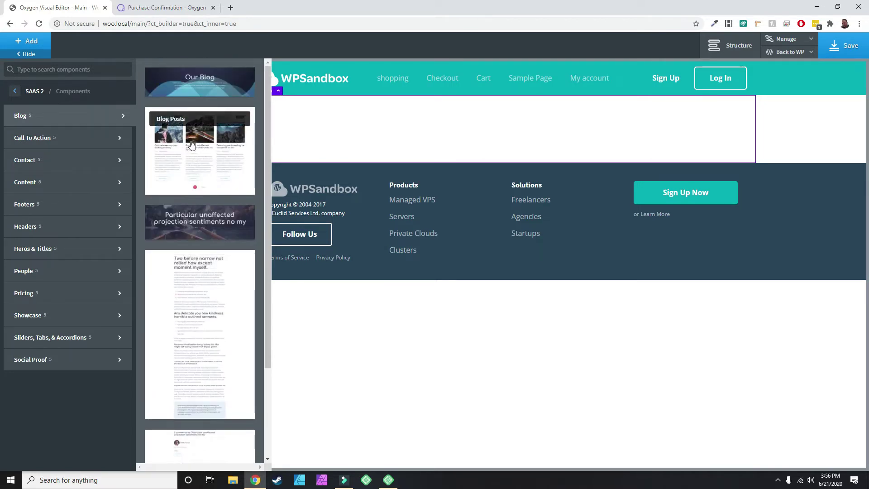
Preview the Hyperion design set's Blog section designs
{"action": "left_click", "coordinate": [15, 92]}
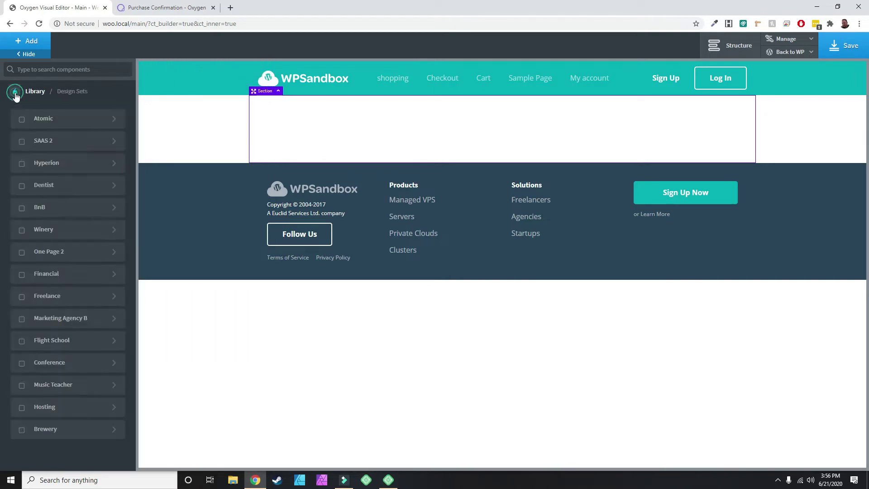
{"action": "left_click", "coordinate": [54, 163]}
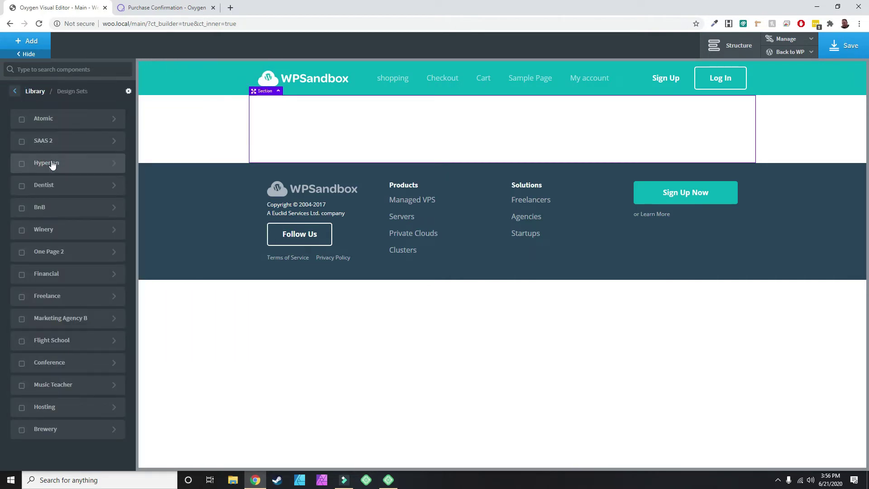
{"action": "left_click", "coordinate": [42, 149]}
{"action": "left_click", "coordinate": [20, 116]}
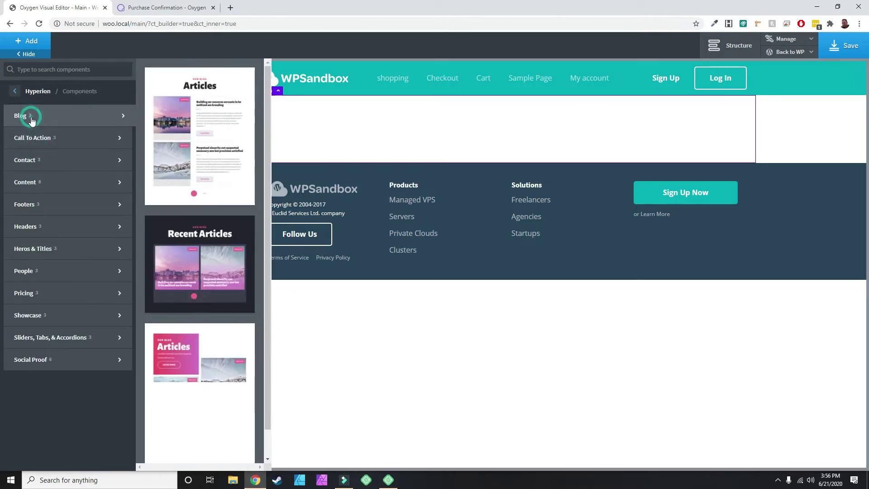
{"action": "scroll", "coordinate": [217, 127], "scroll_direction": "down", "scroll_amount": 1}
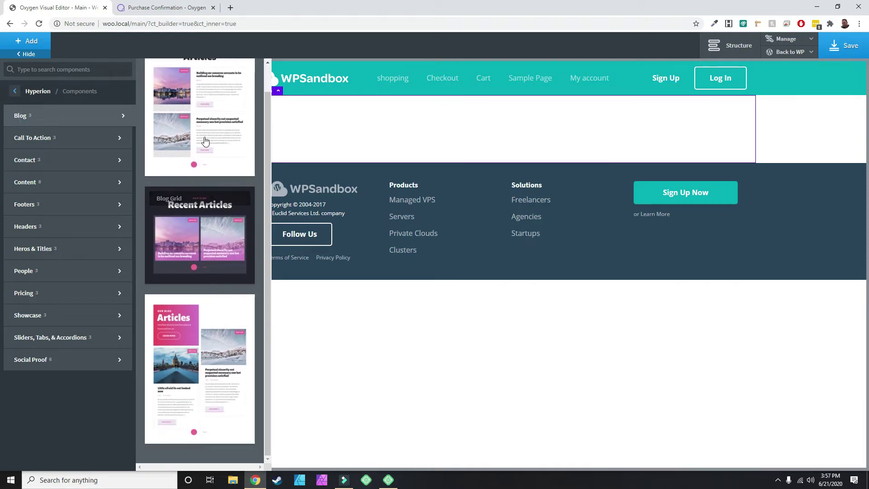
{"action": "left_click", "coordinate": [33, 118]}
{"action": "left_click", "coordinate": [14, 91]}
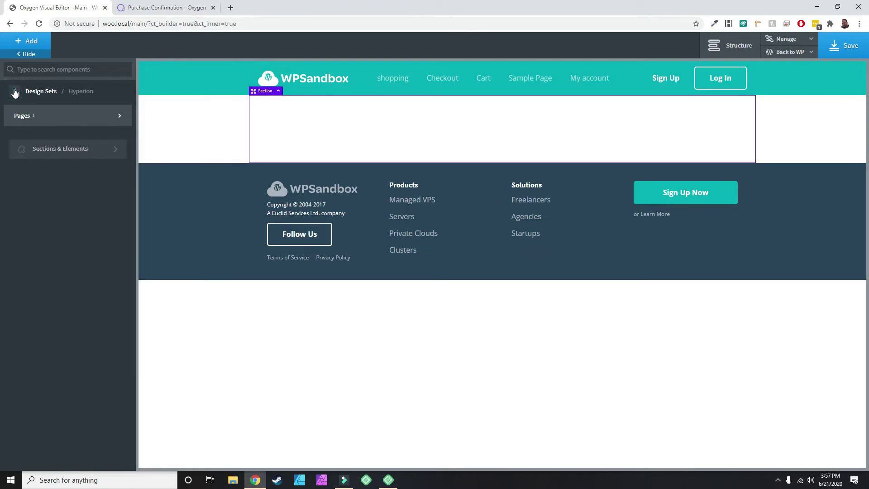
{"action": "left_click", "coordinate": [15, 91]}
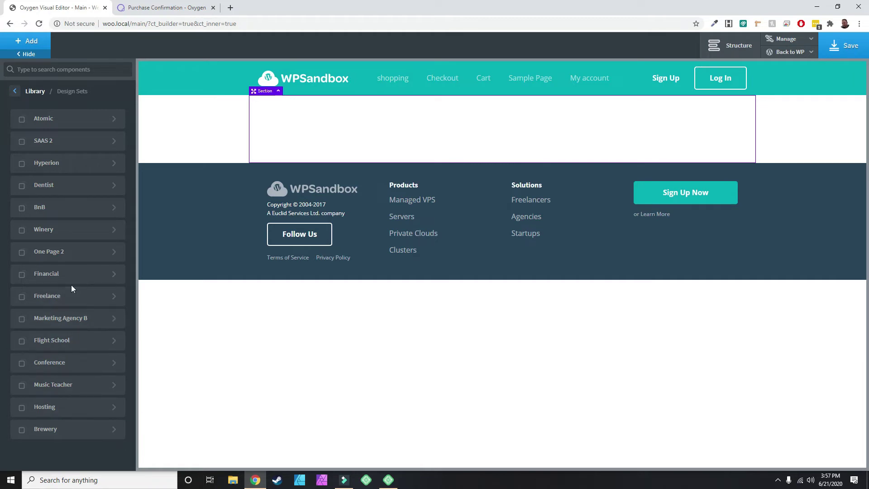
Open the BnB design set's Sections & Elements and scroll its Blog thumbnails
{"action": "left_click", "coordinate": [56, 206]}
{"action": "left_click", "coordinate": [41, 148]}
{"action": "left_click", "coordinate": [45, 142]}
{"action": "mouse_move", "coordinate": [45, 113]}
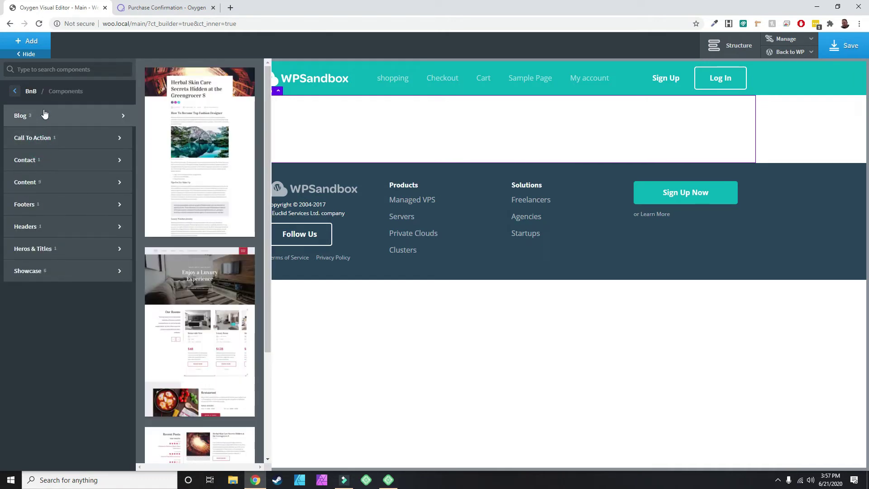
{"action": "scroll", "coordinate": [201, 190], "scroll_direction": "down", "scroll_amount": 5}
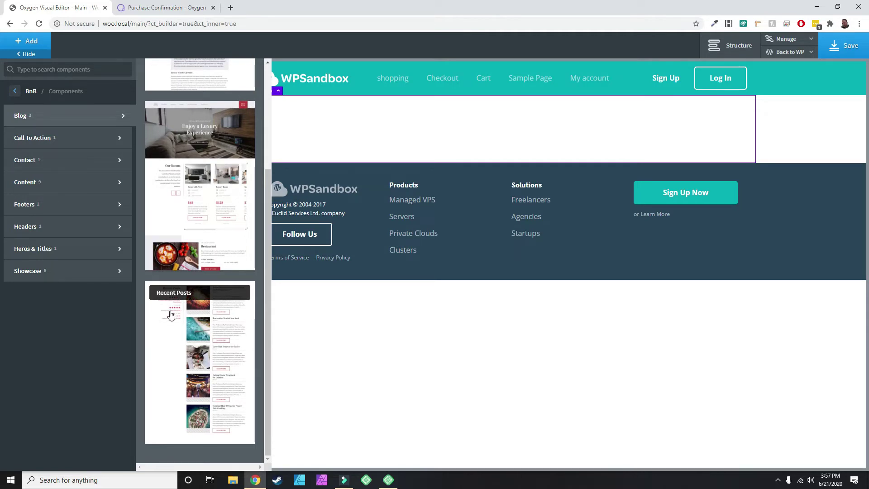
{"action": "left_click", "coordinate": [196, 302]}
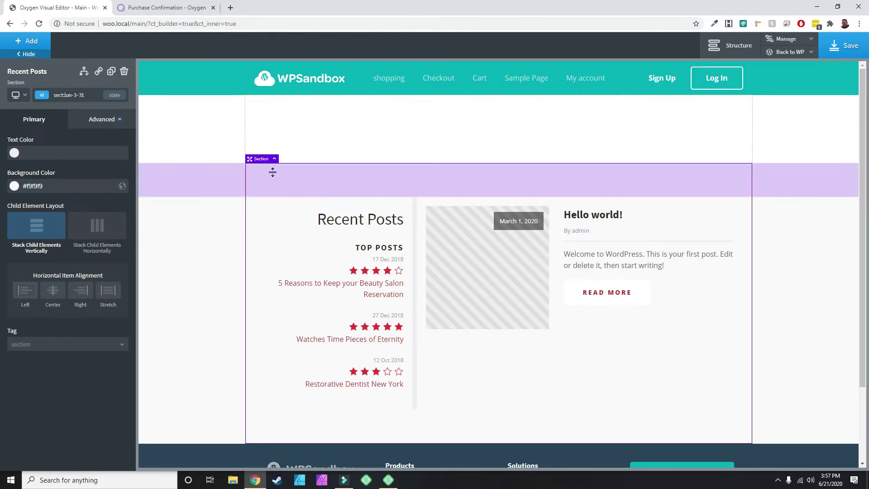
{"action": "left_click", "coordinate": [258, 124]}
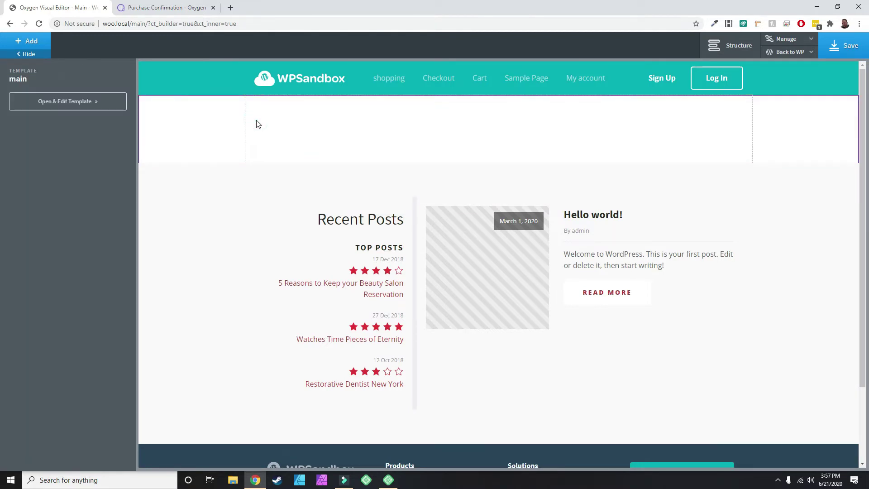
{"action": "left_click", "coordinate": [255, 197]}
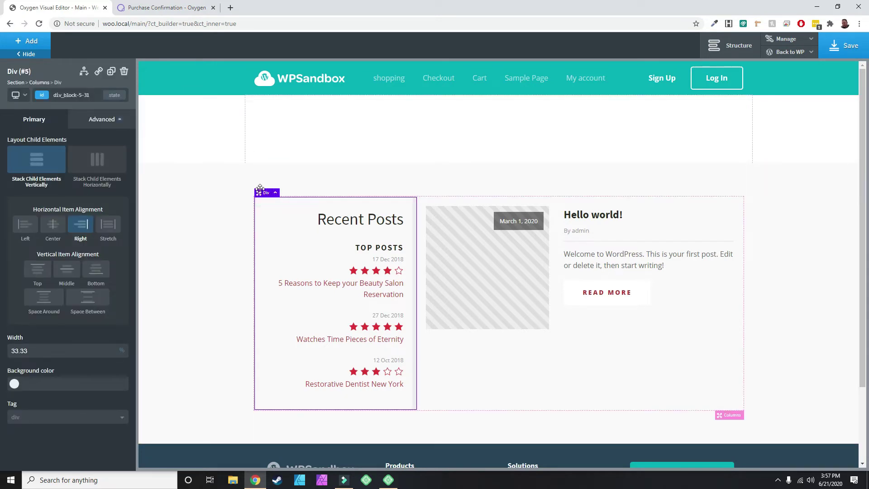
{"action": "left_click", "coordinate": [229, 170]}
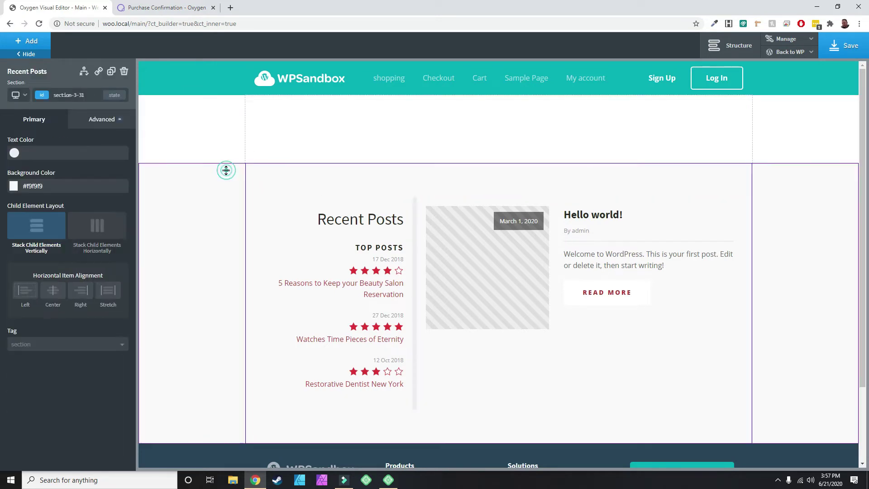
{"action": "left_click", "coordinate": [124, 71]}
{"action": "left_click", "coordinate": [20, 42]}
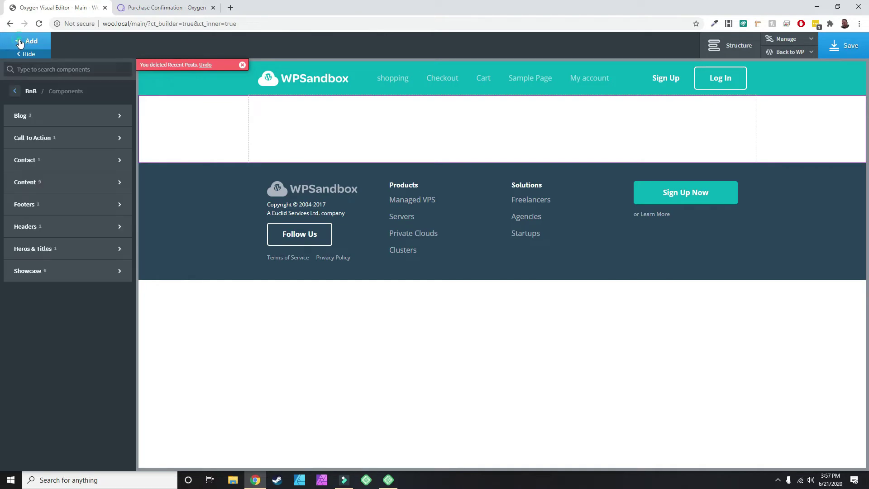
Browse the Marketing Agency B design set's Sections & Elements
{"action": "left_click", "coordinate": [12, 90]}
{"action": "left_click", "coordinate": [14, 91]}
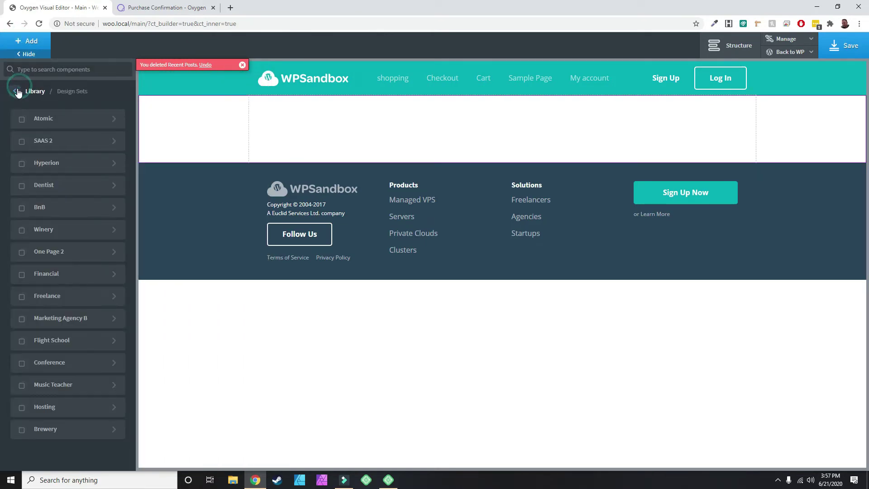
{"action": "left_click", "coordinate": [66, 319]}
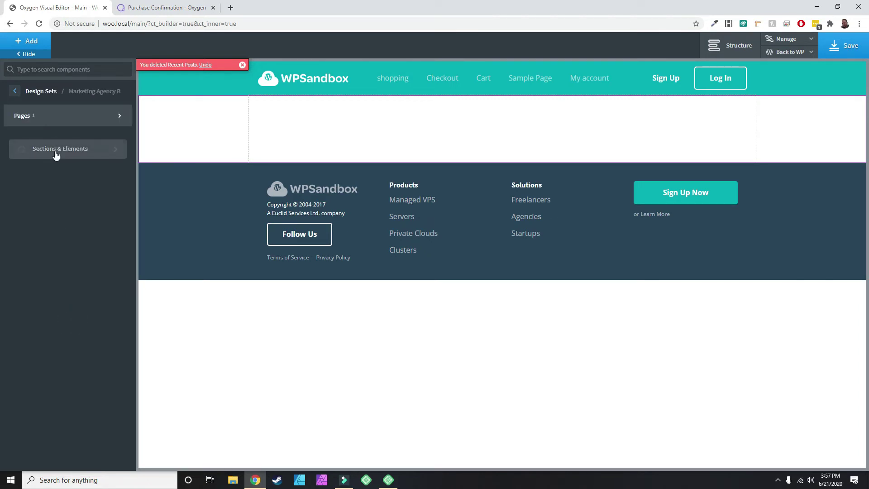
{"action": "left_click", "coordinate": [55, 154]}
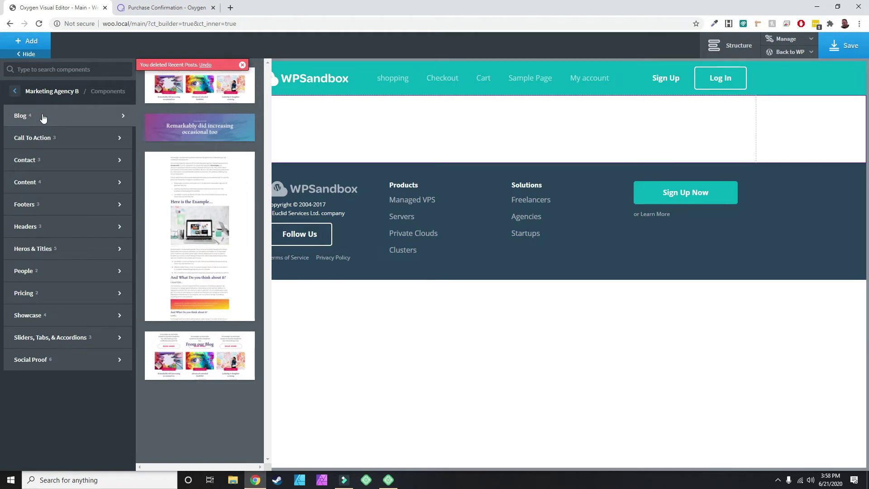
{"action": "left_click", "coordinate": [16, 93]}
{"action": "left_click", "coordinate": [17, 92]}
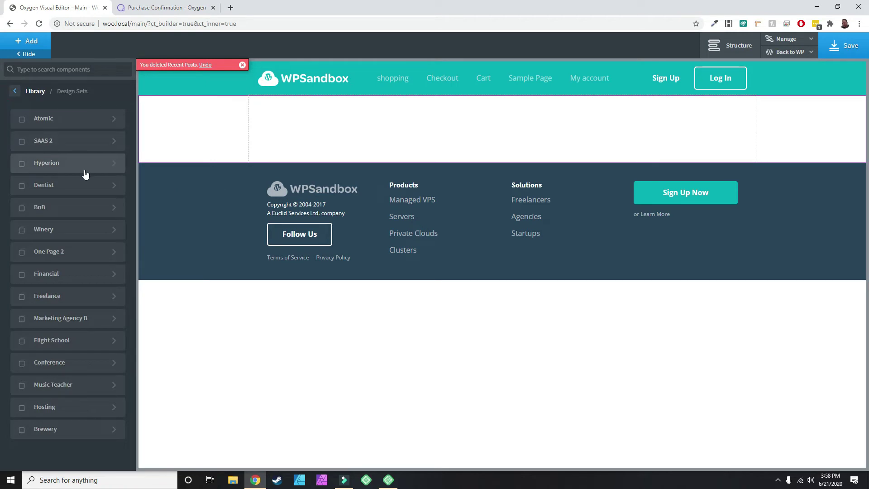
Preview the SAAS 2 design set's Blog section designs
{"action": "left_click", "coordinate": [52, 142]}
{"action": "left_click", "coordinate": [34, 148]}
{"action": "left_click", "coordinate": [37, 117]}
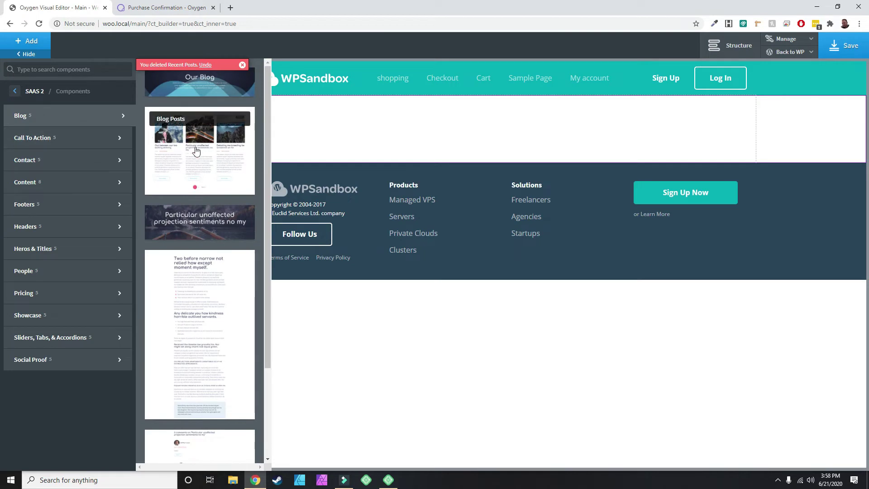
{"action": "scroll", "coordinate": [196, 145], "scroll_direction": "down", "scroll_amount": 2}
{"action": "left_click", "coordinate": [54, 120]}
{"action": "left_click", "coordinate": [15, 91]}
{"action": "left_click", "coordinate": [14, 90]}
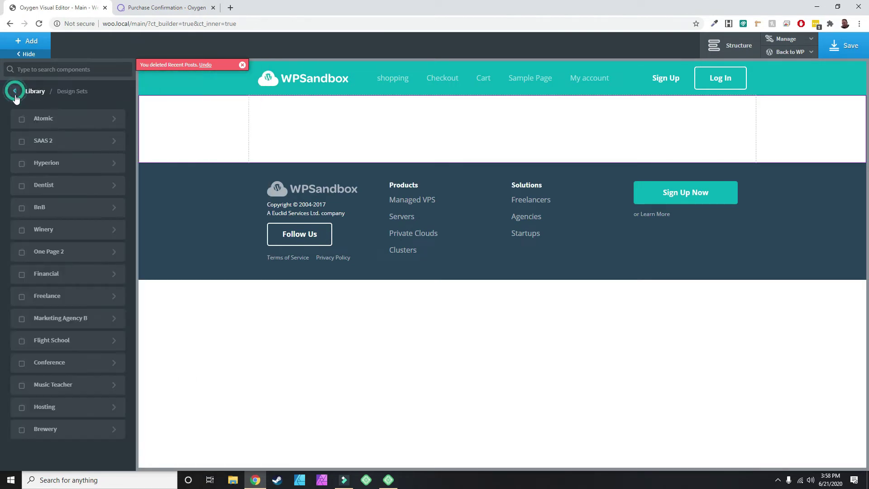
Open Atomic's Sections & Elements and scroll its Blog designs to Masonry Blog Posts
{"action": "left_click", "coordinate": [55, 120]}
{"action": "left_click", "coordinate": [52, 151]}
{"action": "left_click", "coordinate": [75, 139]}
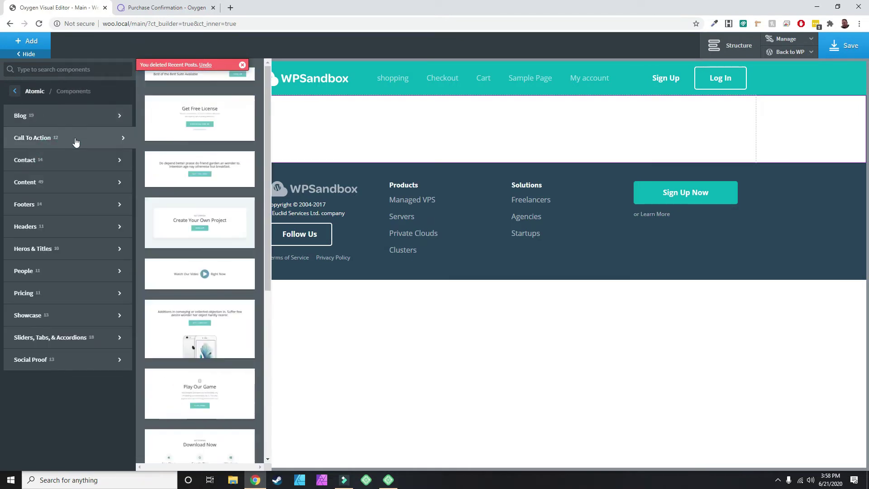
{"action": "left_click", "coordinate": [62, 118]}
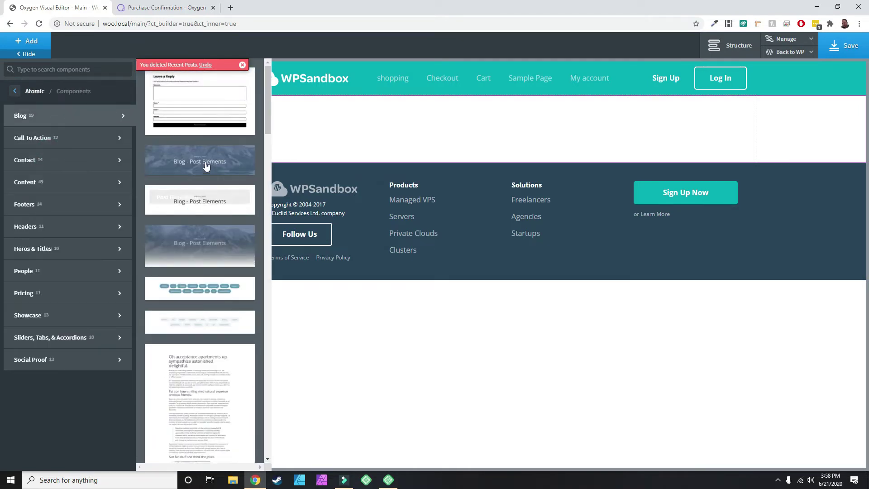
{"action": "scroll", "coordinate": [202, 169], "scroll_direction": "down", "scroll_amount": 8}
{"action": "scroll", "coordinate": [203, 169], "scroll_direction": "down", "scroll_amount": 10}
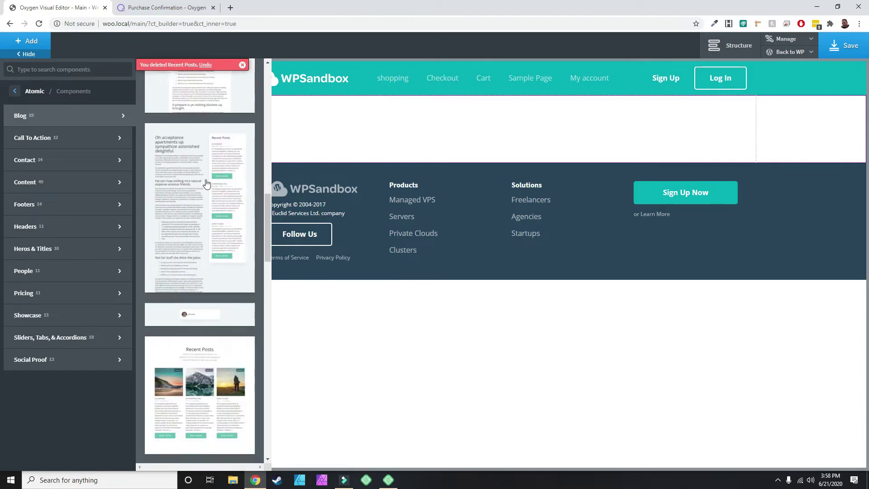
{"action": "scroll", "coordinate": [207, 205], "scroll_direction": "up", "scroll_amount": 2}
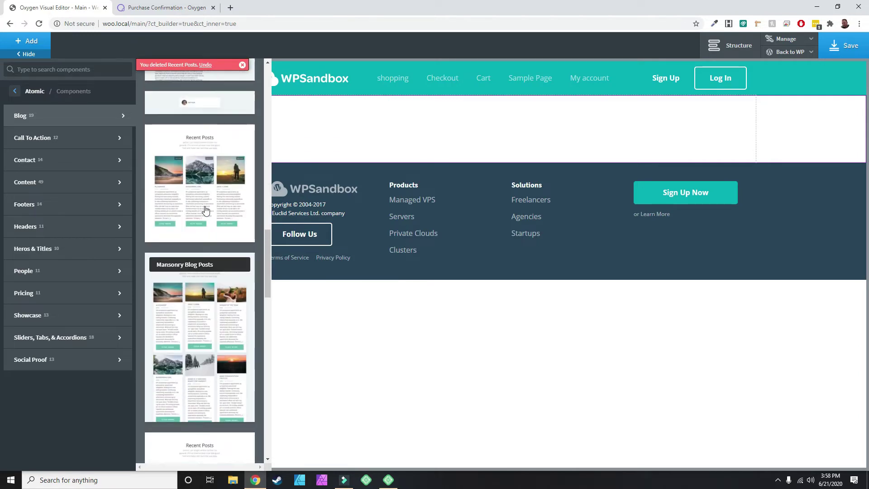
Insert the Masonry Blog Posts section and delete the empty Section above it
{"action": "left_click", "coordinate": [188, 321]}
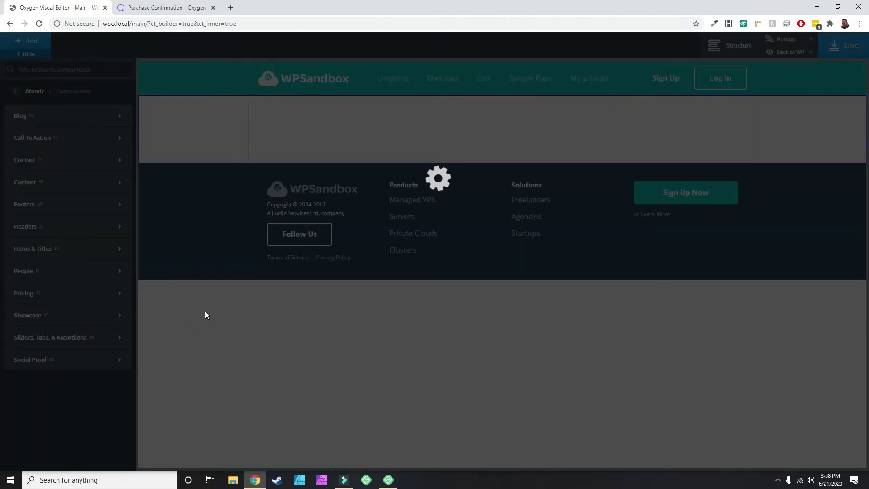
{"action": "scroll", "coordinate": [416, 239], "scroll_direction": "down", "scroll_amount": 3}
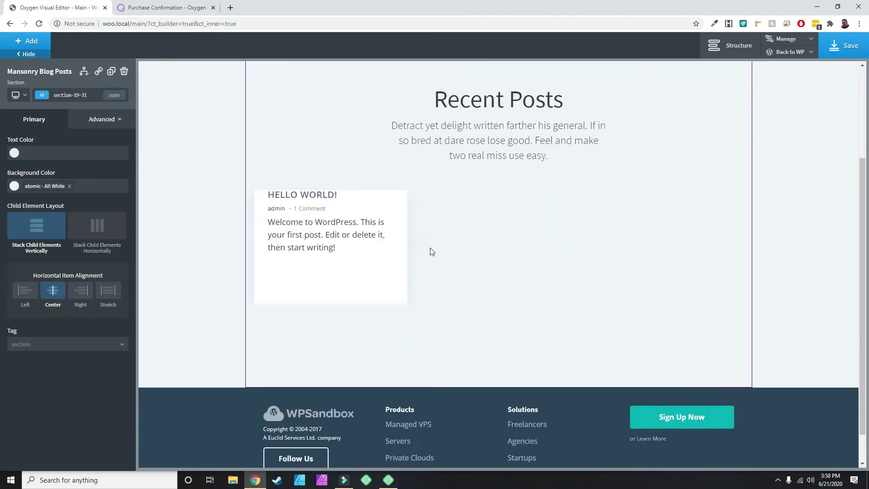
{"action": "scroll", "coordinate": [429, 253], "scroll_direction": "up", "scroll_amount": 3}
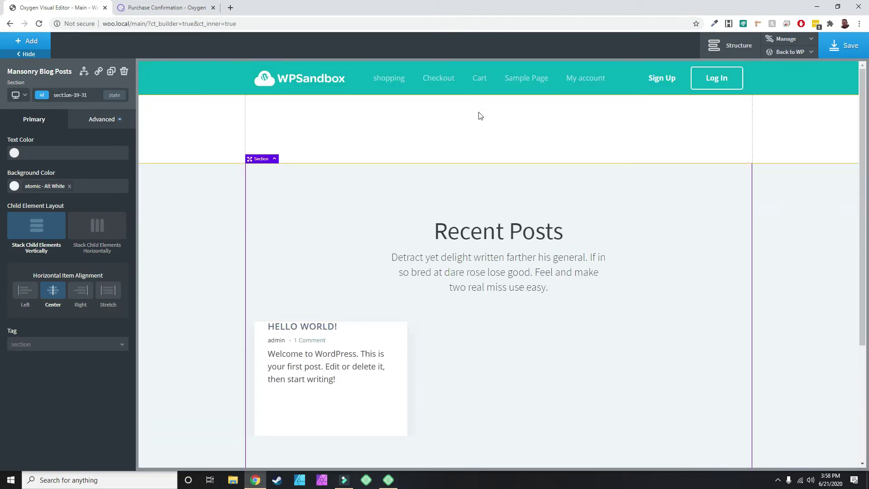
{"action": "left_click", "coordinate": [426, 117]}
{"action": "left_click", "coordinate": [124, 71]}
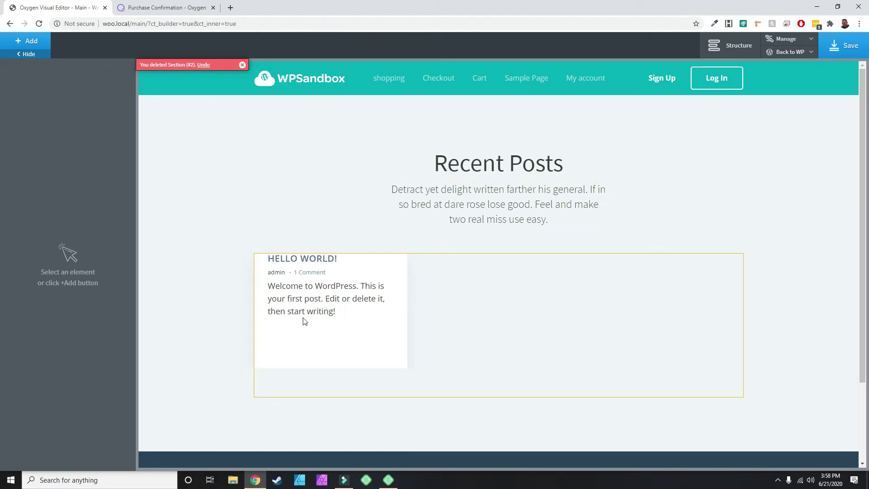
Delete the Recent Posts heading and the intro paragraph above the post grid
{"action": "left_click", "coordinate": [477, 156]}
{"action": "key", "text": "Delete"}
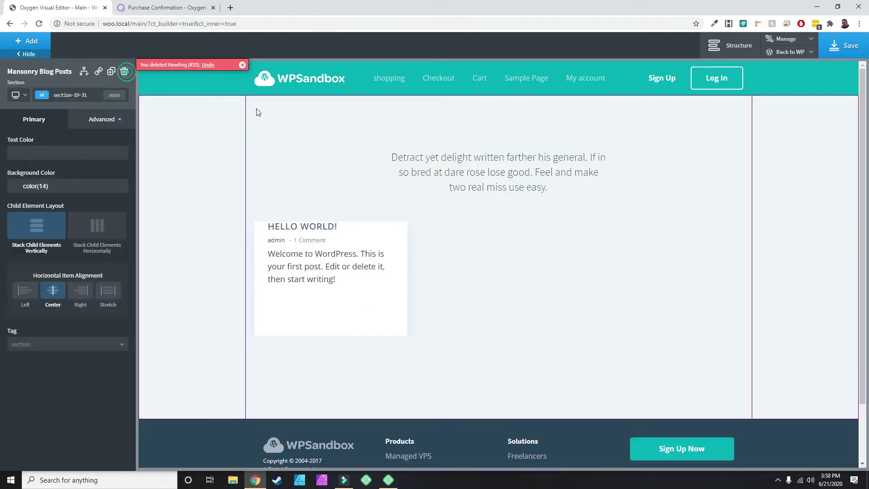
{"action": "left_click", "coordinate": [490, 171]}
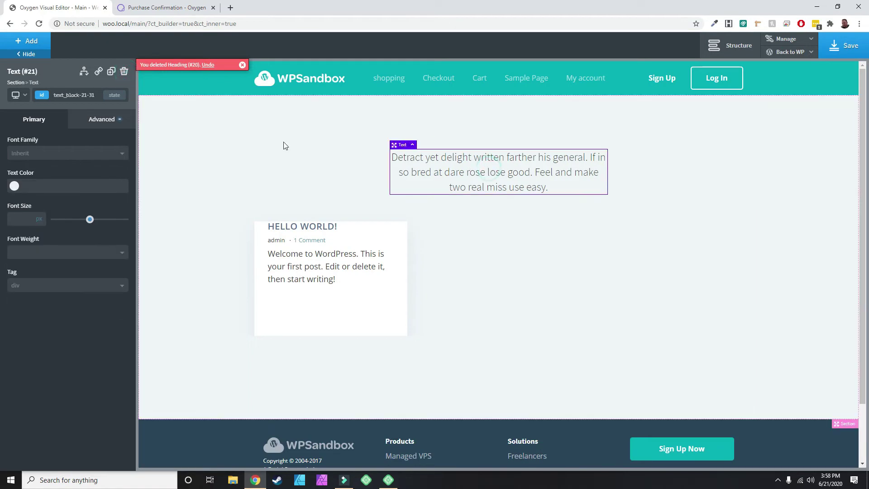
{"action": "left_click", "coordinate": [124, 72]}
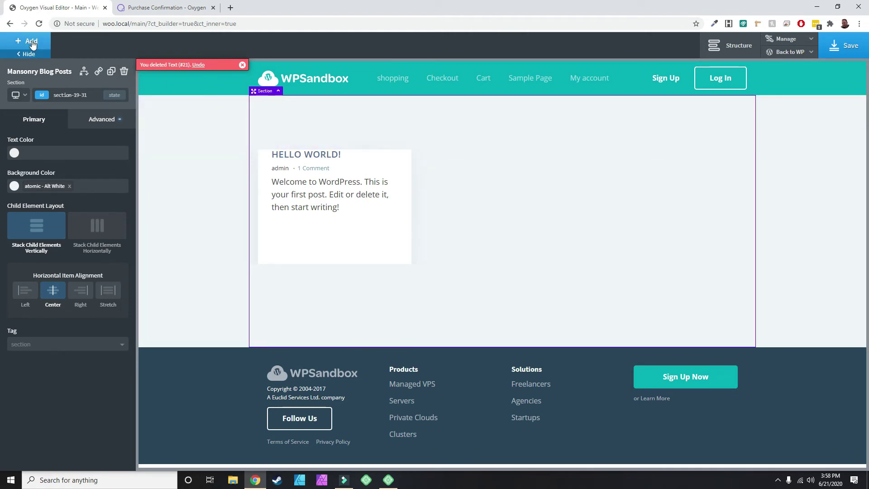
From the Atomic Heros & Titles library, add Hero Simple Workspace BG ('Get Started Now') below the Hello World card
{"action": "left_click", "coordinate": [30, 42]}
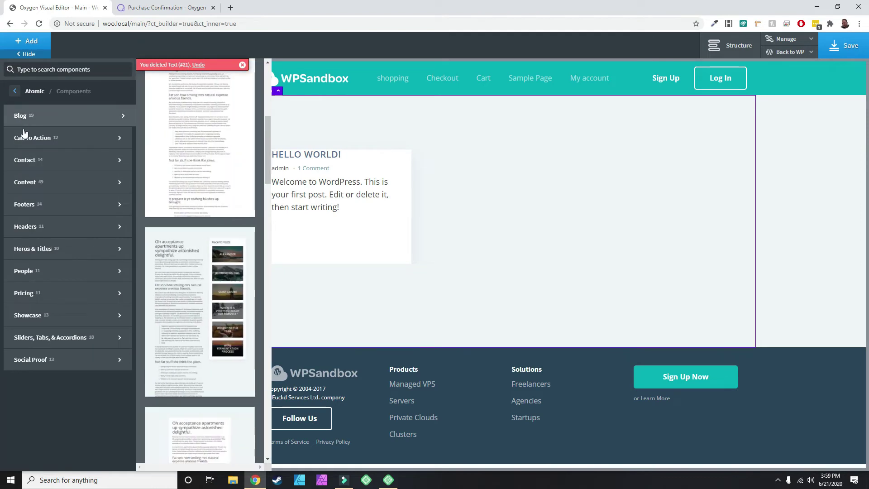
{"action": "mouse_move", "coordinate": [42, 240]}
{"action": "mouse_move", "coordinate": [32, 225]}
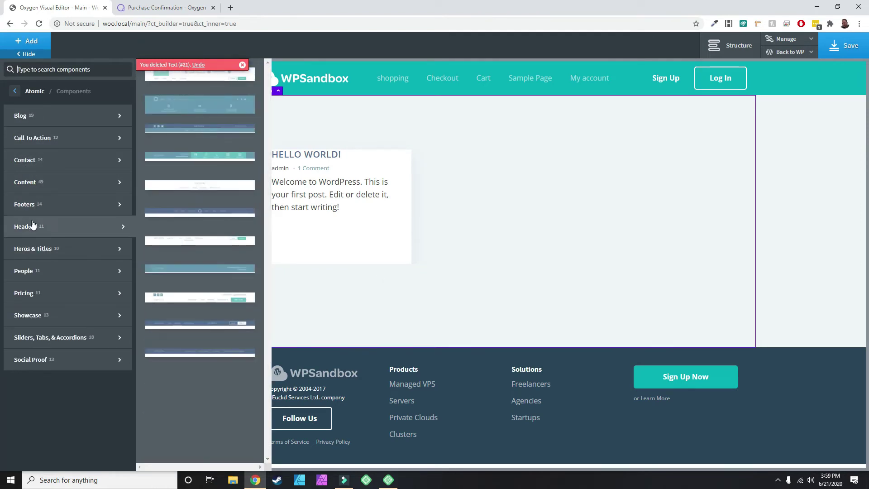
{"action": "mouse_move", "coordinate": [45, 259]}
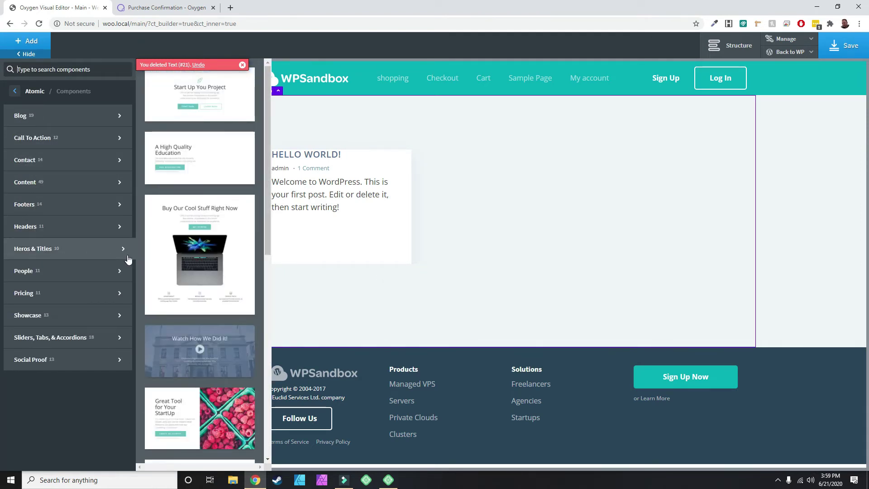
{"action": "scroll", "coordinate": [199, 267], "scroll_direction": "down", "scroll_amount": 4}
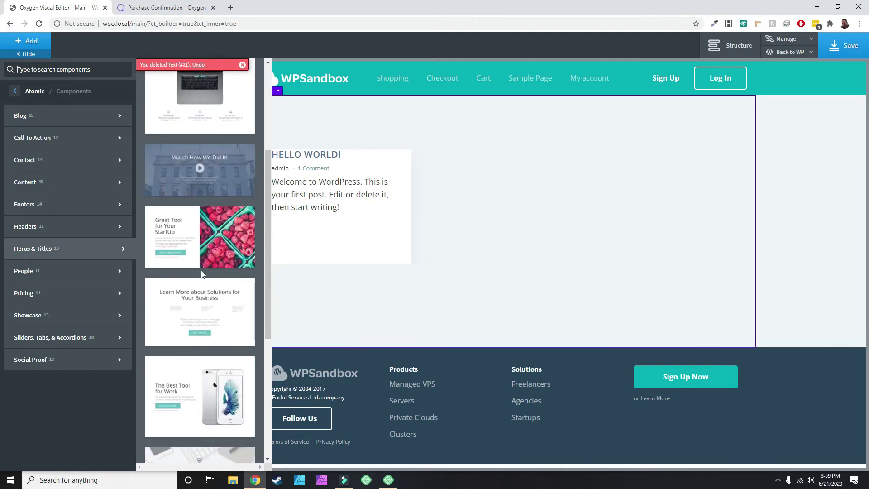
{"action": "scroll", "coordinate": [201, 271], "scroll_direction": "down", "scroll_amount": 2}
{"action": "scroll", "coordinate": [201, 270], "scroll_direction": "down", "scroll_amount": 3}
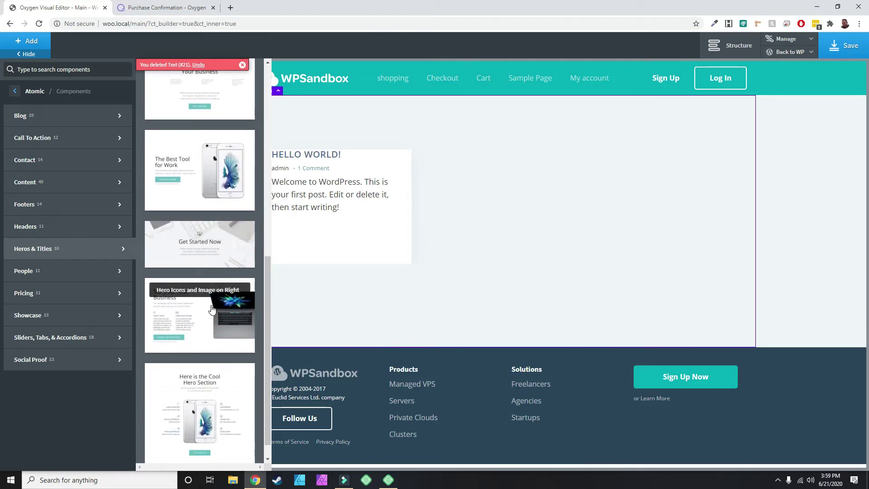
{"action": "scroll", "coordinate": [212, 312], "scroll_direction": "down", "scroll_amount": 1}
{"action": "scroll", "coordinate": [214, 328], "scroll_direction": "up", "scroll_amount": 7}
{"action": "scroll", "coordinate": [214, 328], "scroll_direction": "down", "scroll_amount": 7}
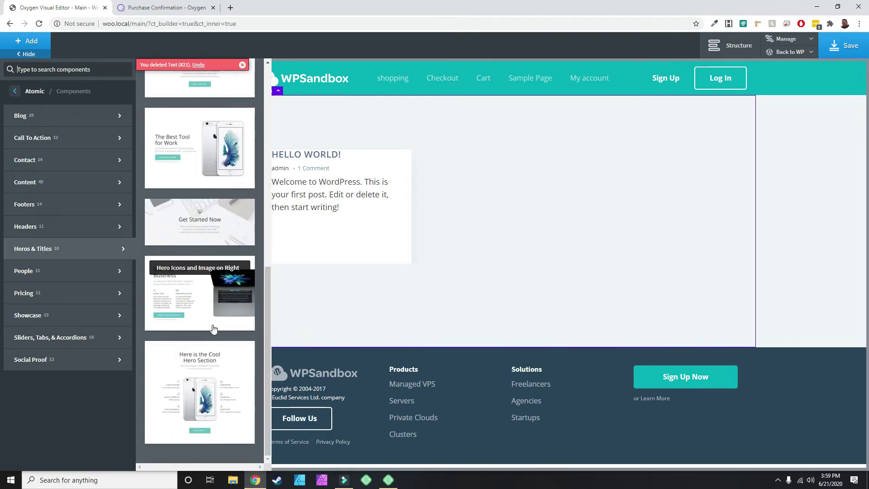
{"action": "left_click", "coordinate": [219, 231]}
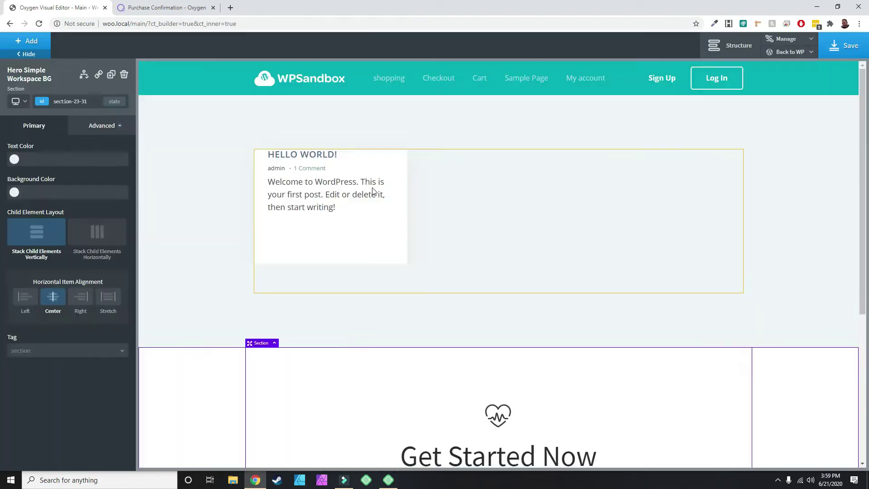
In the Structure outline, move Hero Simple Workspace BG above Mansonry Blog Posts
{"action": "scroll", "coordinate": [534, 272], "scroll_direction": "down", "scroll_amount": 4}
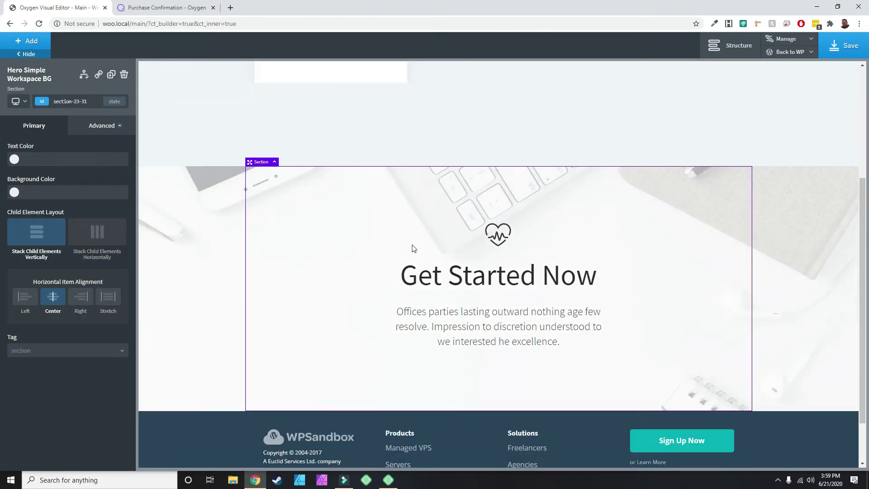
{"action": "scroll", "coordinate": [470, 286], "scroll_direction": "up", "scroll_amount": 2}
{"action": "scroll", "coordinate": [776, 174], "scroll_direction": "up", "scroll_amount": 2}
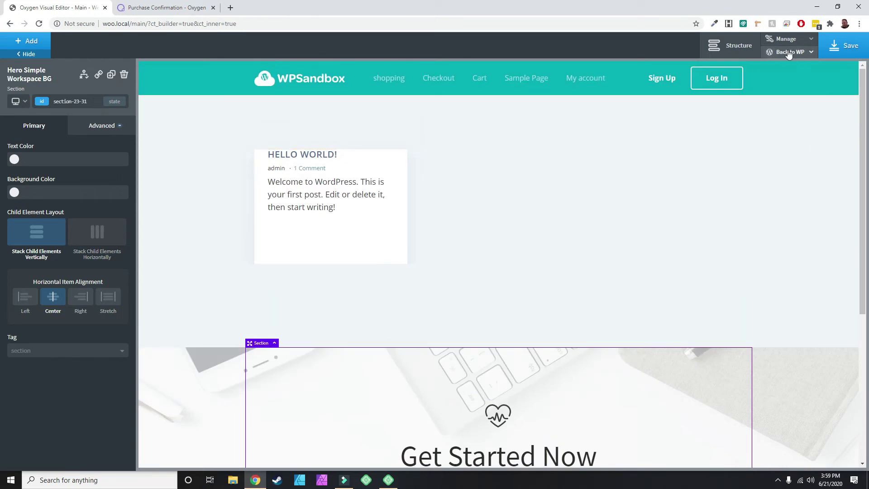
{"action": "left_click", "coordinate": [730, 45]}
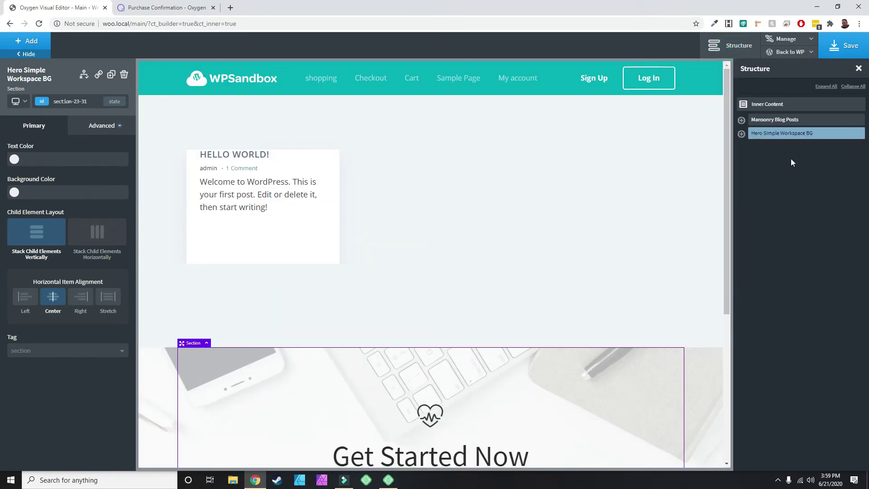
{"action": "mouse_move", "coordinate": [766, 135]}
{"action": "left_mouse_down"}
{"action": "mouse_move", "coordinate": [758, 112]}
{"action": "mouse_move", "coordinate": [751, 107]}
{"action": "mouse_move", "coordinate": [745, 116]}
{"action": "mouse_move", "coordinate": [758, 126]}
{"action": "mouse_move", "coordinate": [750, 101]}
{"action": "mouse_move", "coordinate": [753, 144]}
{"action": "left_mouse_up"}
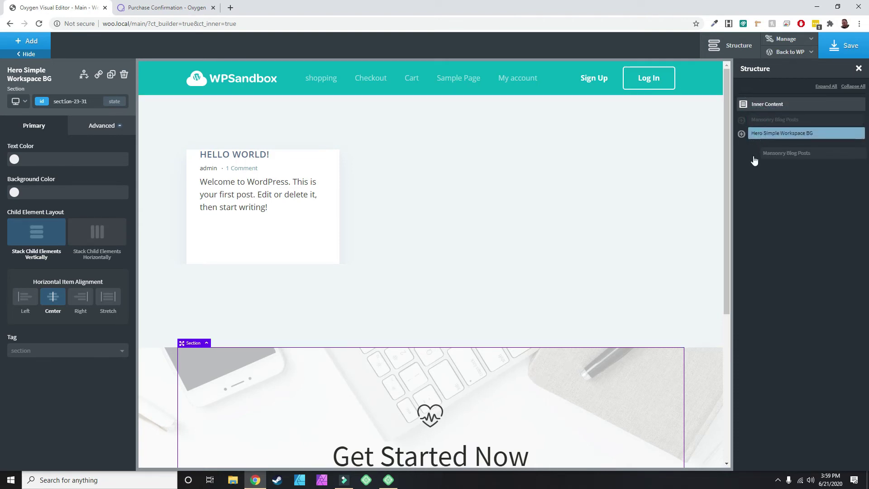
{"action": "mouse_move", "coordinate": [753, 161]}
{"action": "left_mouse_down"}
{"action": "mouse_move", "coordinate": [760, 120]}
{"action": "mouse_move", "coordinate": [762, 151]}
{"action": "left_mouse_up"}
Review the reordered layout and save the Main page
{"action": "scroll", "coordinate": [441, 313], "scroll_direction": "down", "scroll_amount": 5}
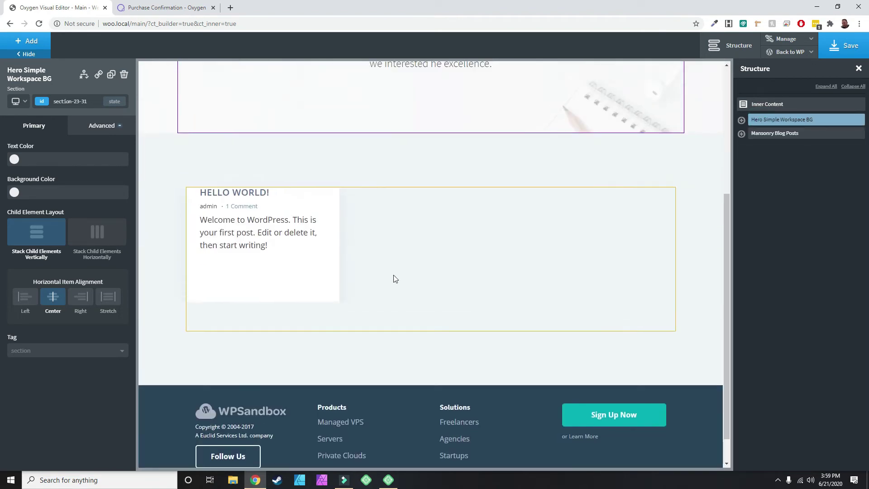
{"action": "scroll", "coordinate": [395, 279], "scroll_direction": "up", "scroll_amount": 4}
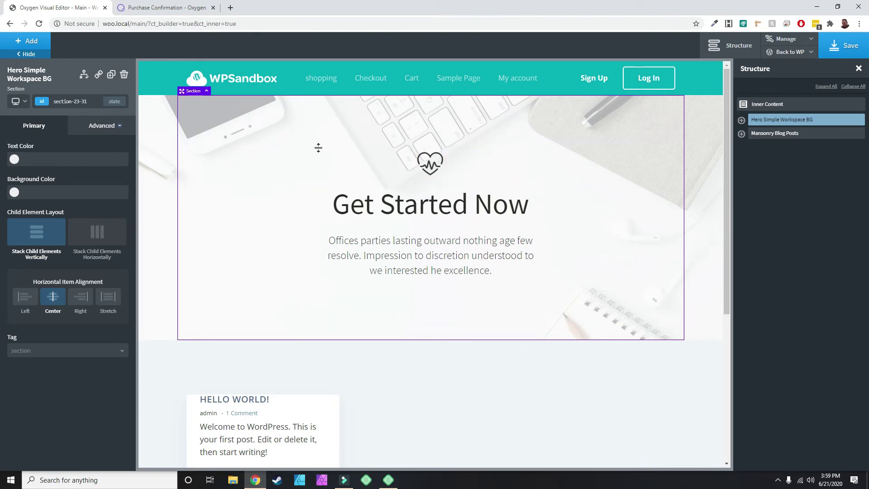
{"action": "scroll", "coordinate": [312, 150], "scroll_direction": "down", "scroll_amount": 2}
{"action": "scroll", "coordinate": [380, 154], "scroll_direction": "up", "scroll_amount": 2}
{"action": "scroll", "coordinate": [318, 252], "scroll_direction": "down", "scroll_amount": 4}
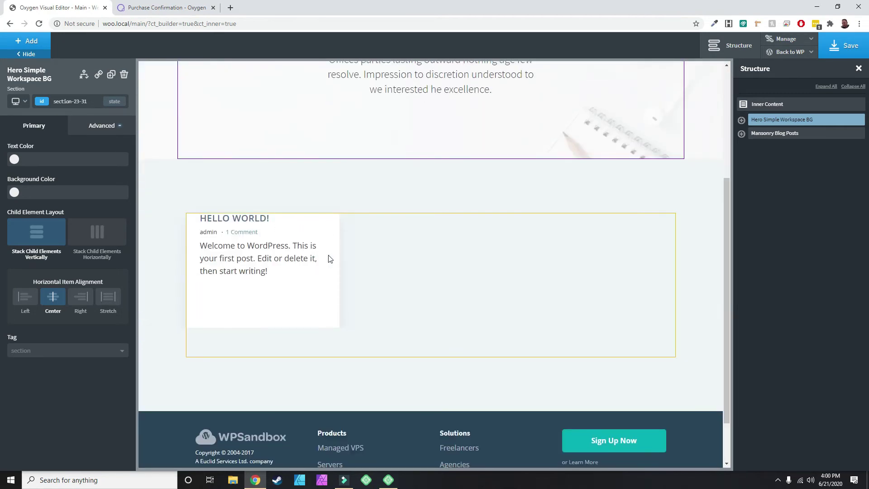
{"action": "scroll", "coordinate": [395, 278], "scroll_direction": "up", "scroll_amount": 4}
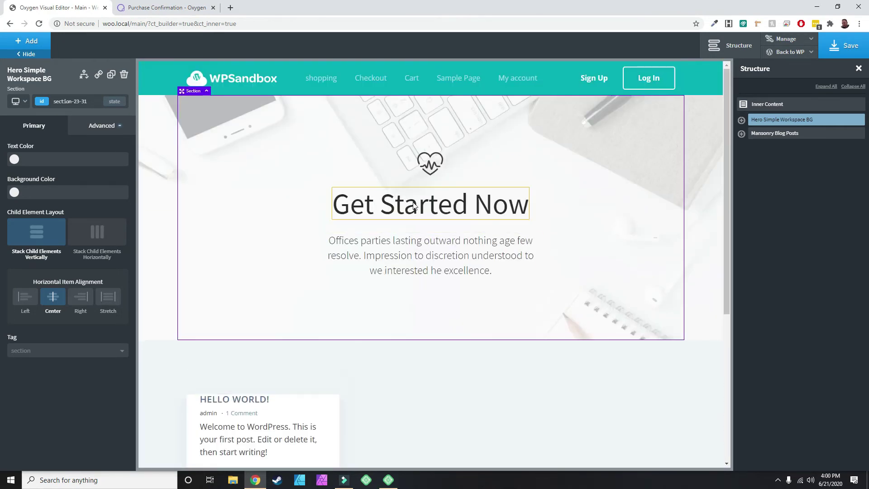
{"action": "scroll", "coordinate": [368, 181], "scroll_direction": "down", "scroll_amount": 5}
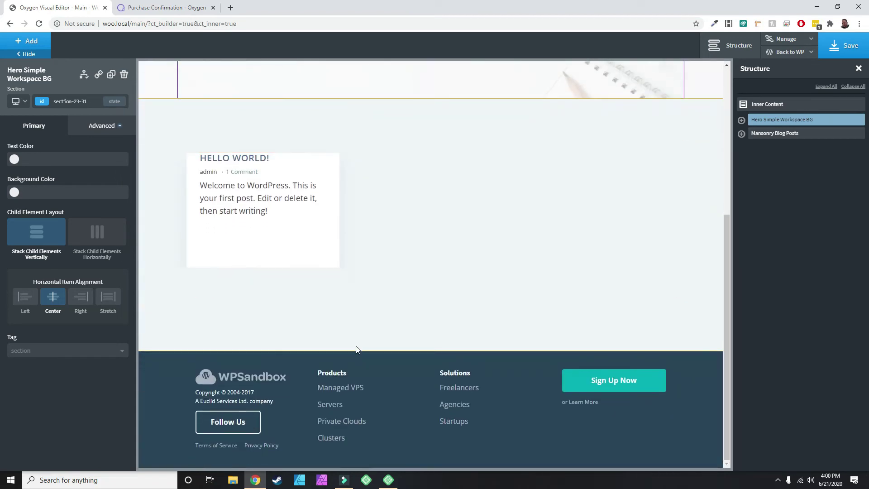
{"action": "scroll", "coordinate": [355, 343], "scroll_direction": "up", "scroll_amount": 5}
{"action": "left_click", "coordinate": [850, 47]}
Close Structure and go Back to WP Admin for the Main page
{"action": "left_click", "coordinate": [858, 68]}
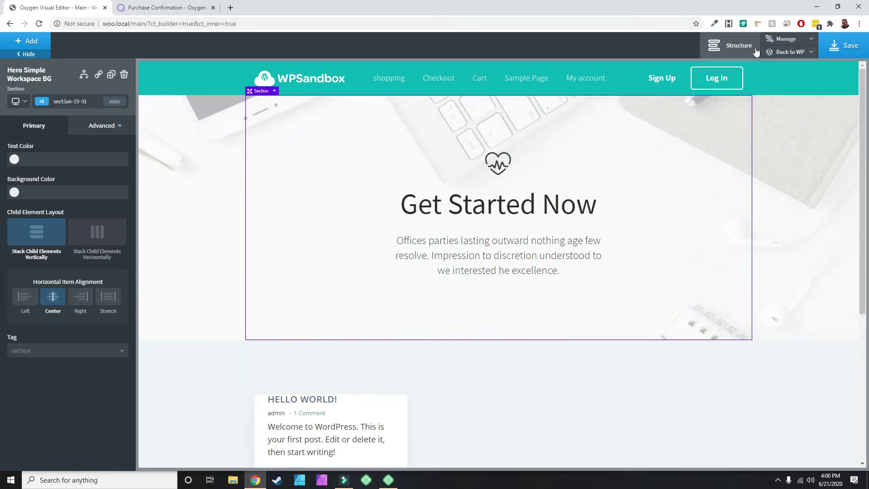
{"action": "left_click", "coordinate": [789, 50]}
{"action": "left_click", "coordinate": [787, 66]}
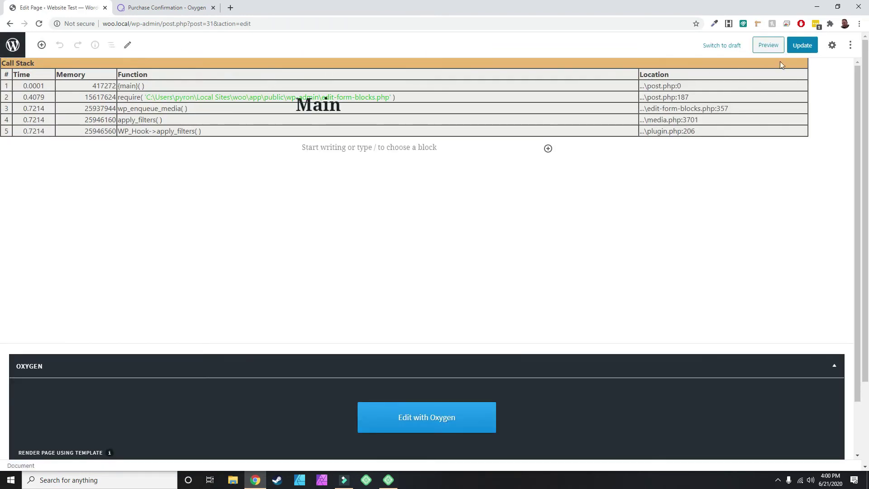
Publish a new page titled 'Contact' and open it in the Oxygen builder
{"action": "left_click", "coordinate": [14, 45]}
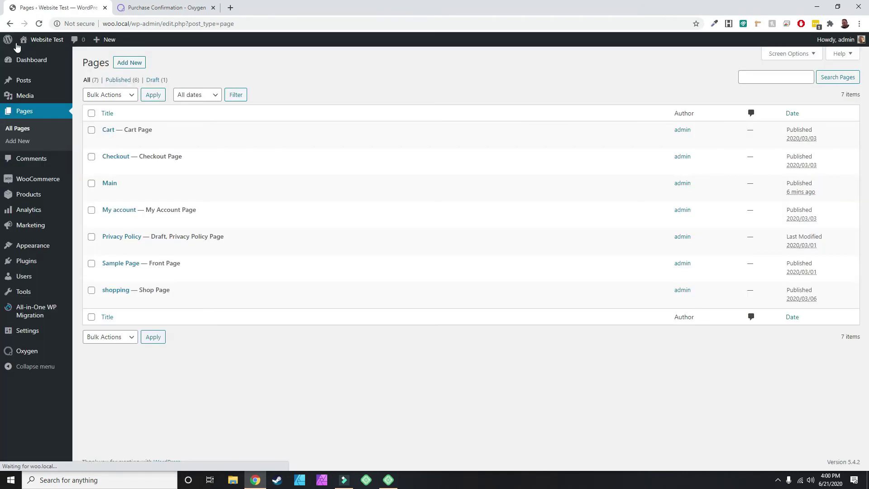
{"action": "left_click", "coordinate": [126, 66]}
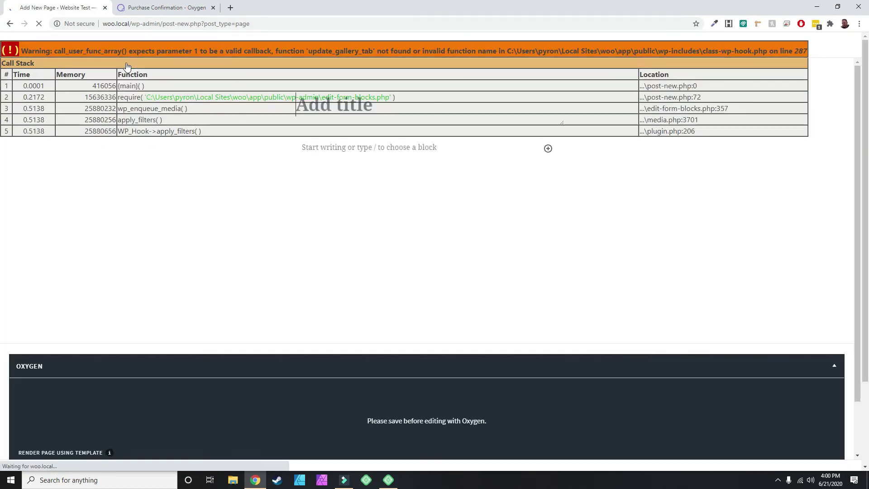
{"action": "type", "text": "Cont"}
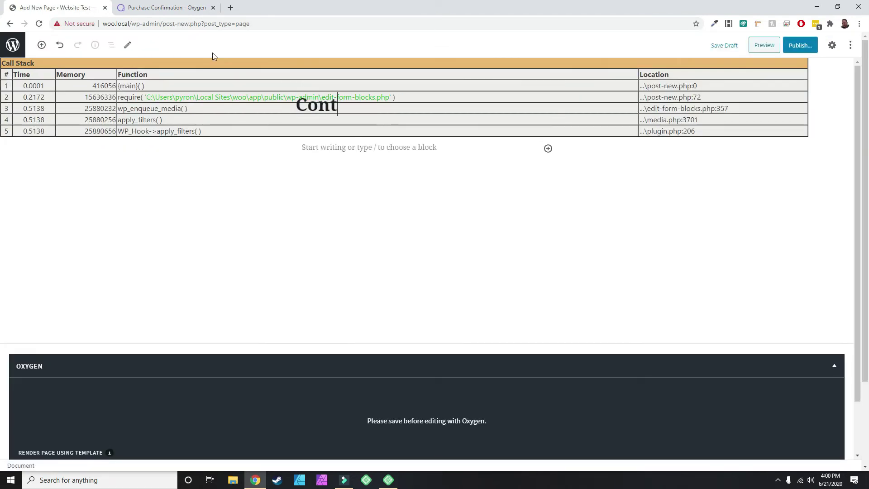
{"action": "type", "text": "act"}
{"action": "left_click", "coordinate": [791, 53]}
{"action": "left_click", "coordinate": [806, 47]}
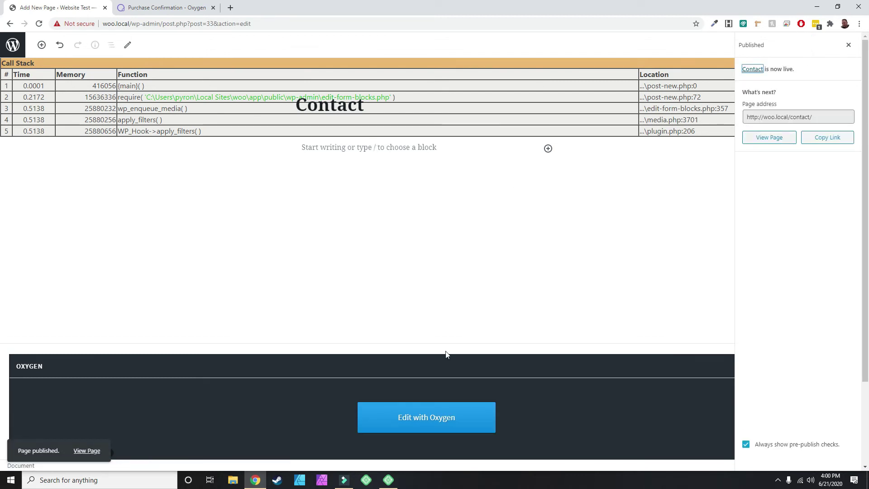
{"action": "left_click", "coordinate": [420, 411]}
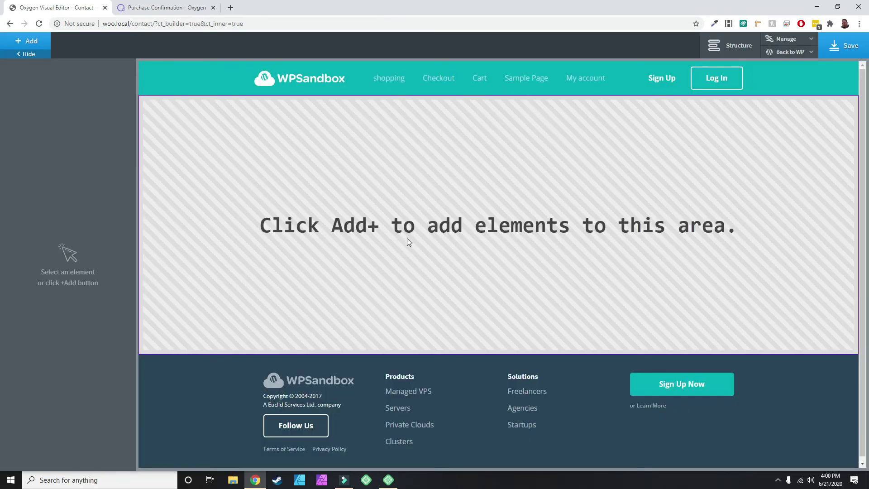
Browse the Oxygen library's design sets and pick the Hosting set
{"action": "left_click", "coordinate": [778, 480]}
{"action": "left_click", "coordinate": [778, 480]}
{"action": "left_click", "coordinate": [30, 45]}
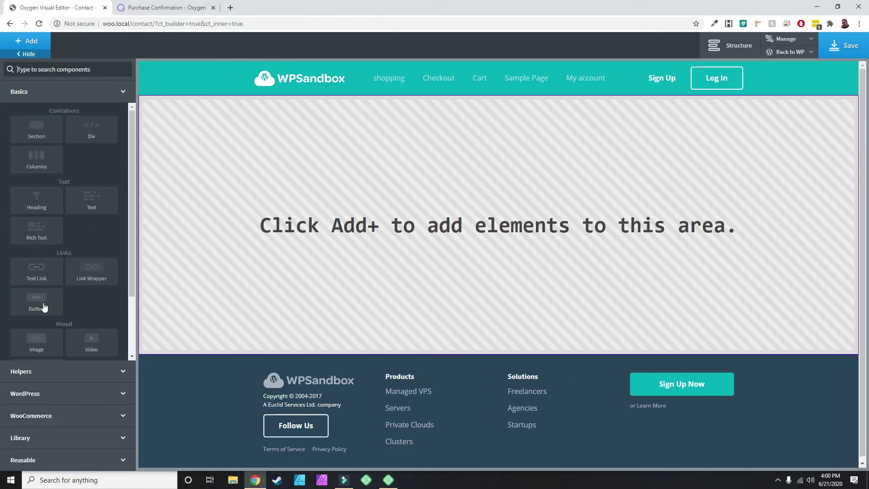
{"action": "left_click", "coordinate": [43, 438]}
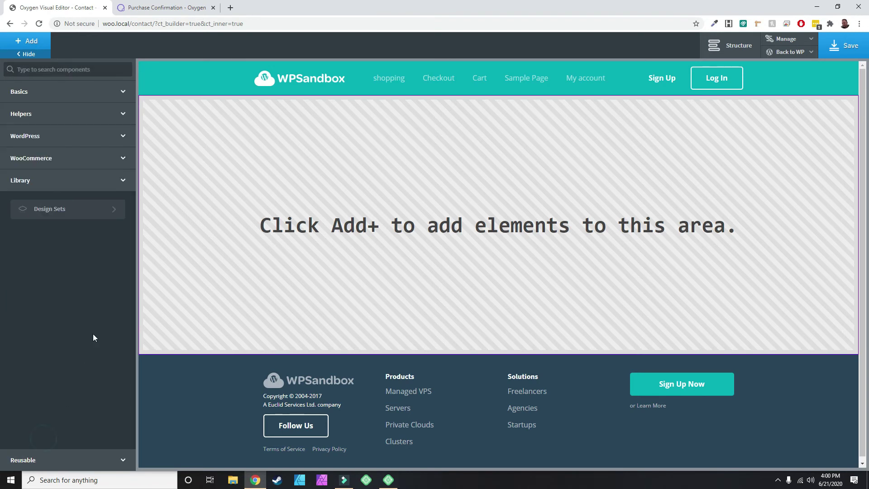
{"action": "left_click", "coordinate": [59, 209]}
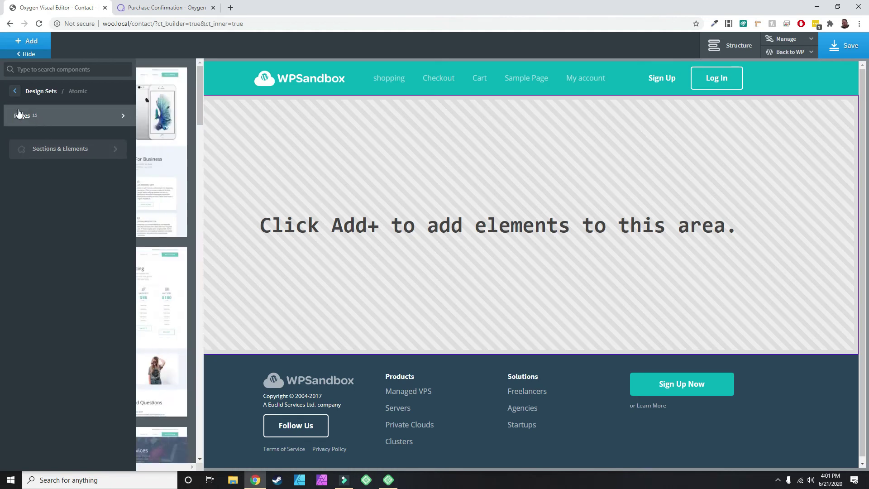
{"action": "left_click", "coordinate": [14, 91]}
{"action": "left_click", "coordinate": [46, 415]}
Insert the Hosting Contact section 'Interested in working together?' with its form and contact details
{"action": "left_click", "coordinate": [81, 148]}
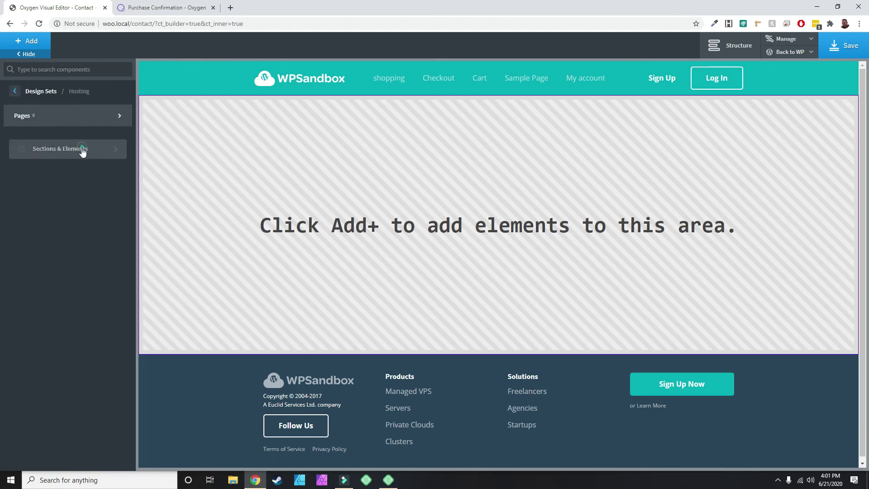
{"action": "mouse_move", "coordinate": [68, 158]}
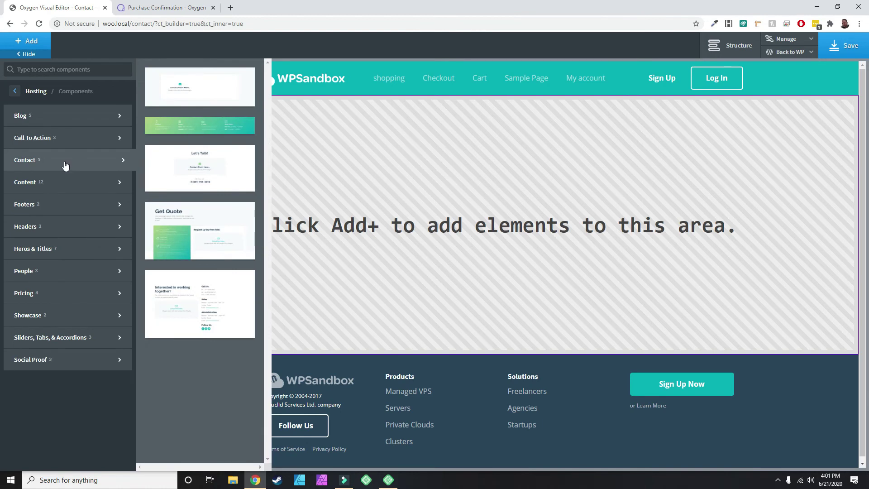
{"action": "mouse_move", "coordinate": [49, 118]}
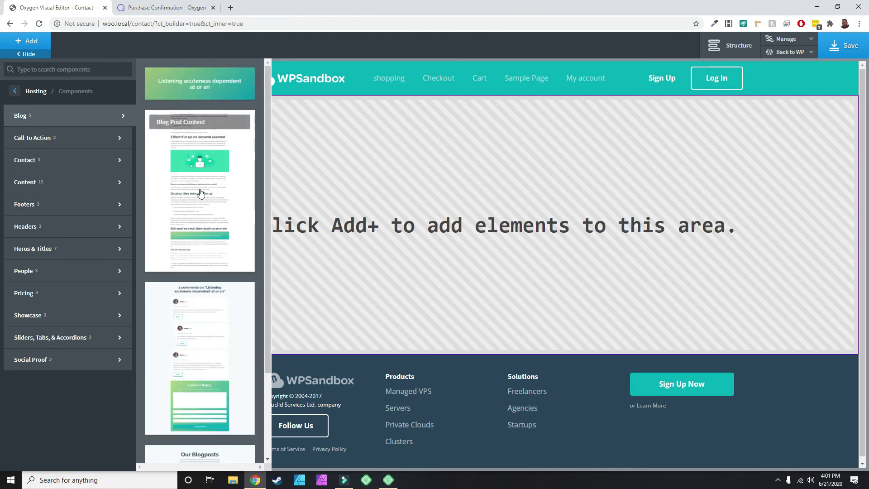
{"action": "scroll", "coordinate": [201, 208], "scroll_direction": "down", "scroll_amount": 3}
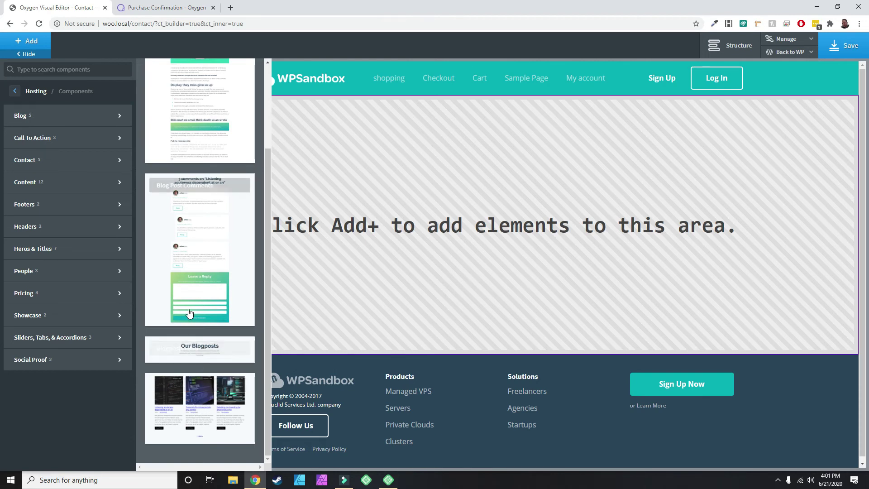
{"action": "scroll", "coordinate": [199, 362], "scroll_direction": "up", "scroll_amount": 3}
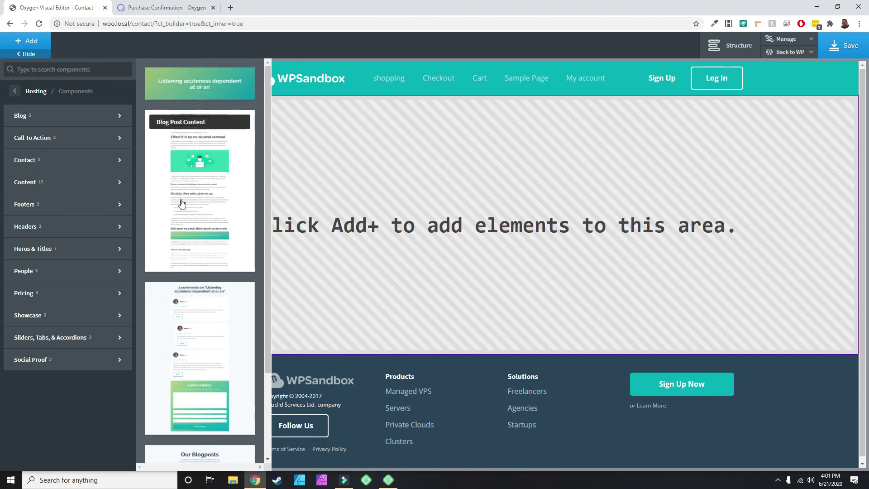
{"action": "mouse_move", "coordinate": [53, 142]}
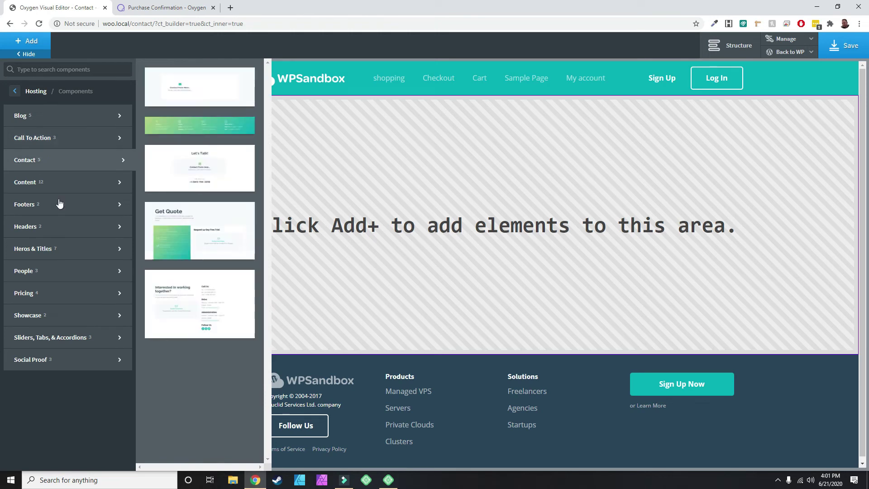
{"action": "mouse_move", "coordinate": [60, 211]}
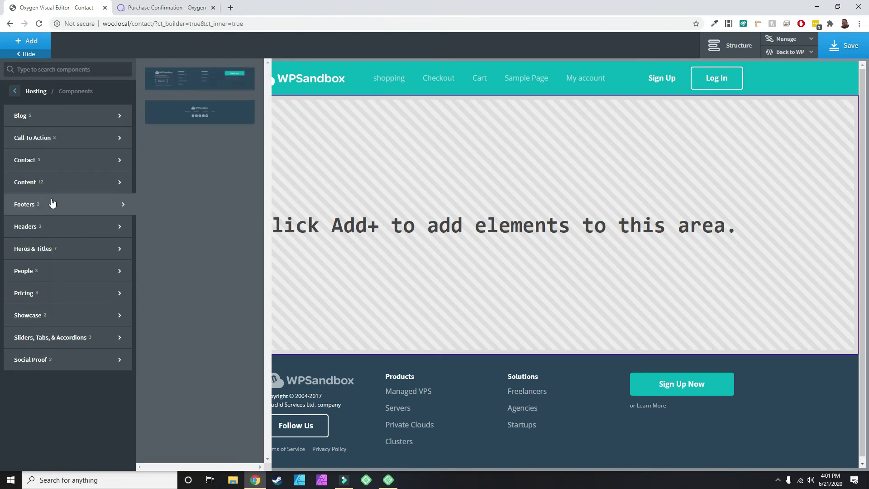
{"action": "mouse_move", "coordinate": [49, 171]}
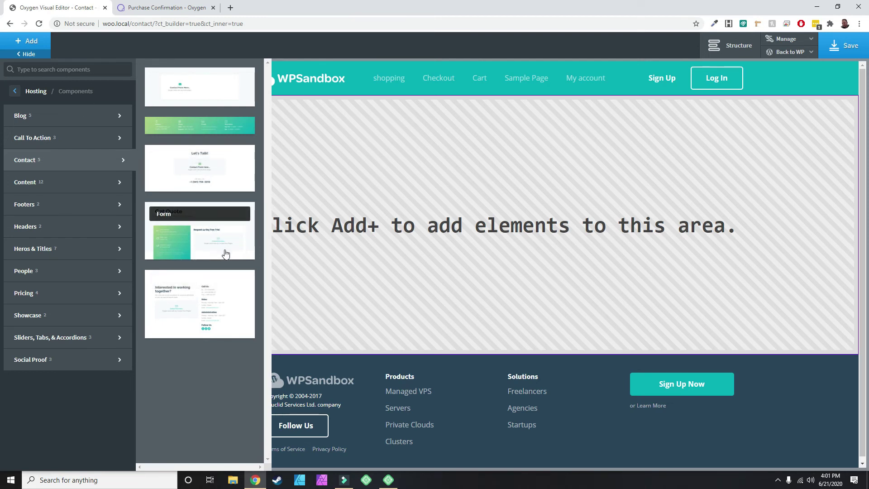
{"action": "left_click", "coordinate": [220, 297]}
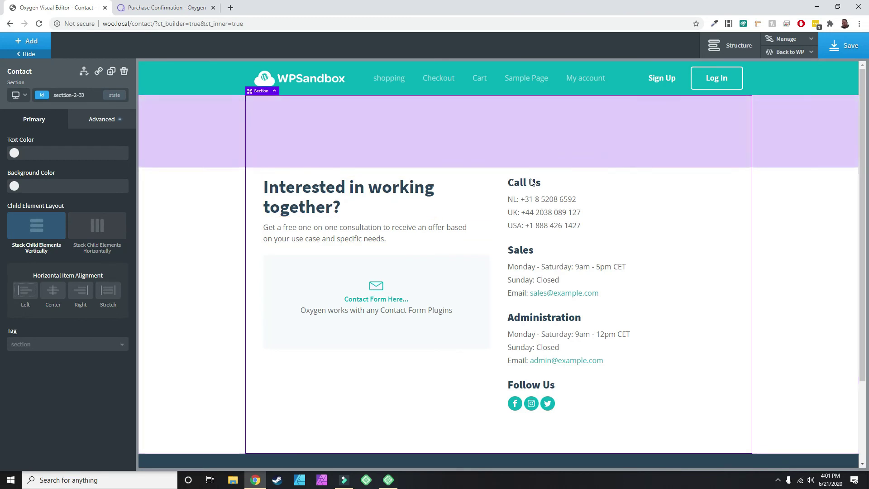
Toggle the Structure view, then exit Oxygen back to the Contact page's WordPress editor
{"action": "scroll", "coordinate": [429, 313], "scroll_direction": "down", "scroll_amount": 2}
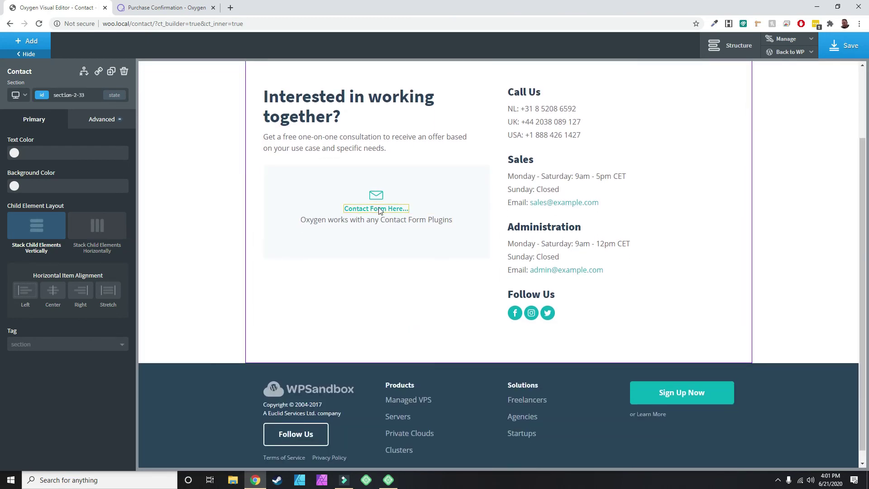
{"action": "scroll", "coordinate": [353, 262], "scroll_direction": "up", "scroll_amount": 2}
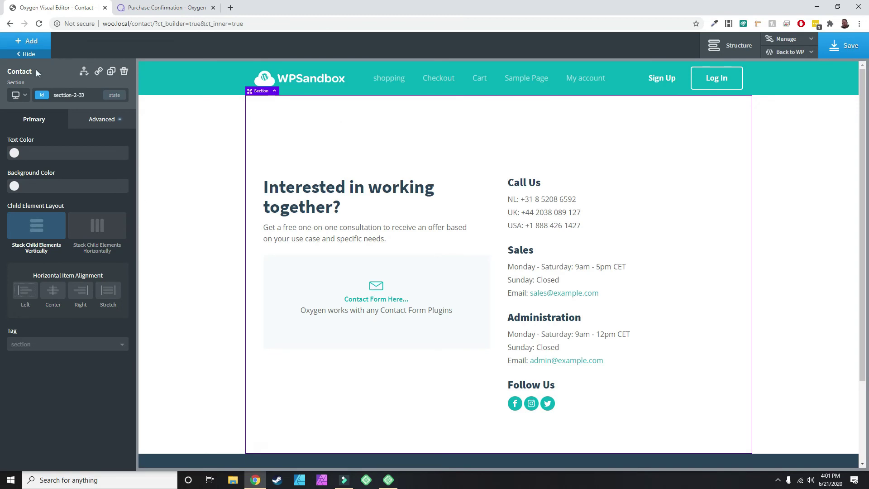
{"action": "left_click", "coordinate": [784, 39]}
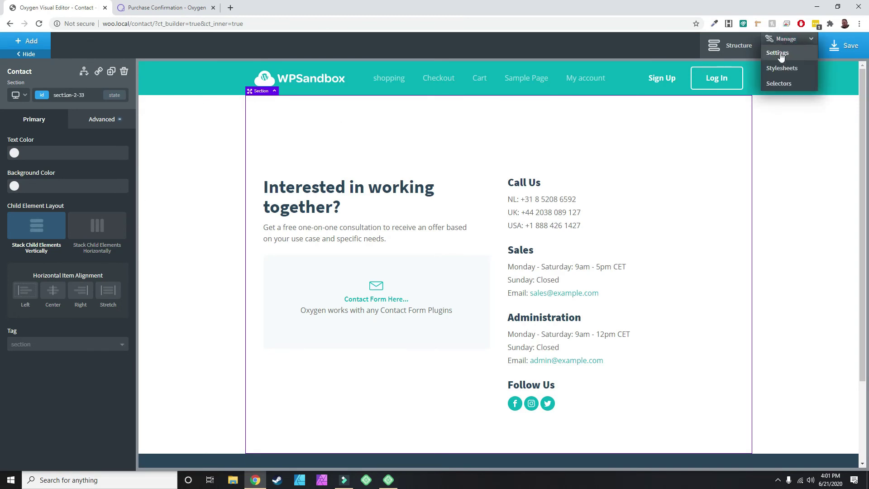
{"action": "left_click", "coordinate": [737, 45]}
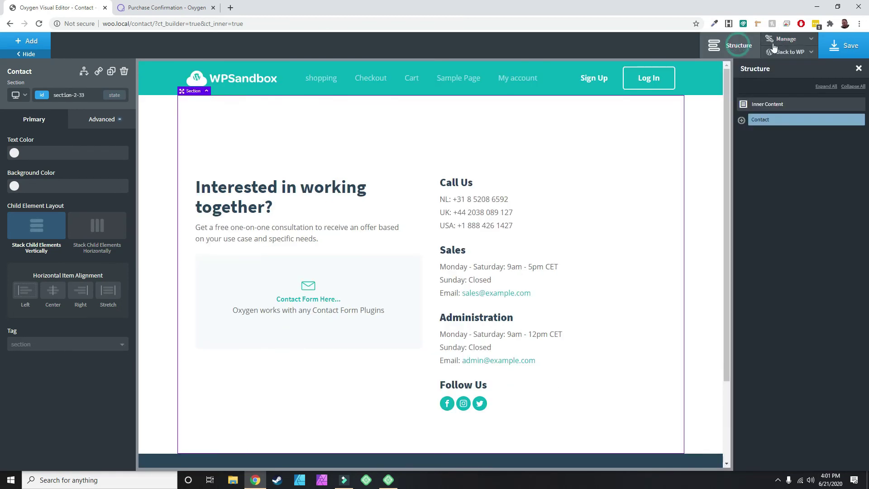
{"action": "left_click", "coordinate": [740, 44]}
{"action": "left_click", "coordinate": [782, 67]}
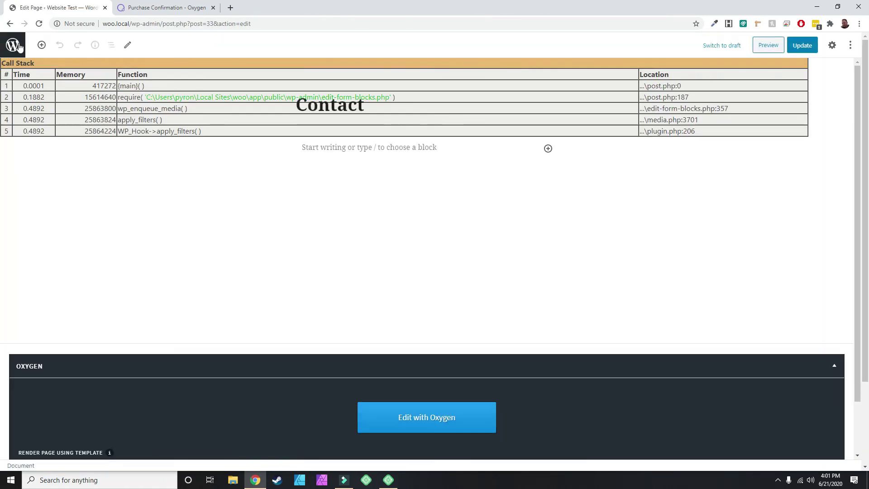
In Settings > Reading, set the static Homepage to Main and save changes
{"action": "left_click", "coordinate": [14, 45]}
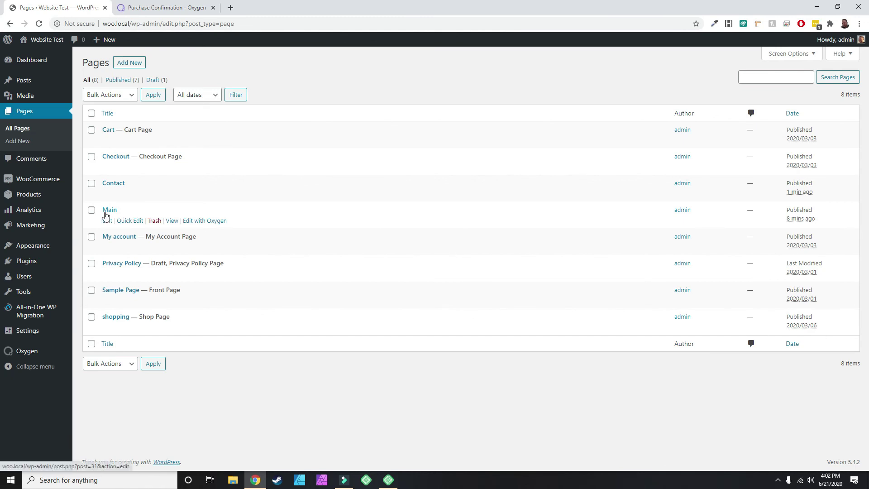
{"action": "mouse_move", "coordinate": [27, 247]}
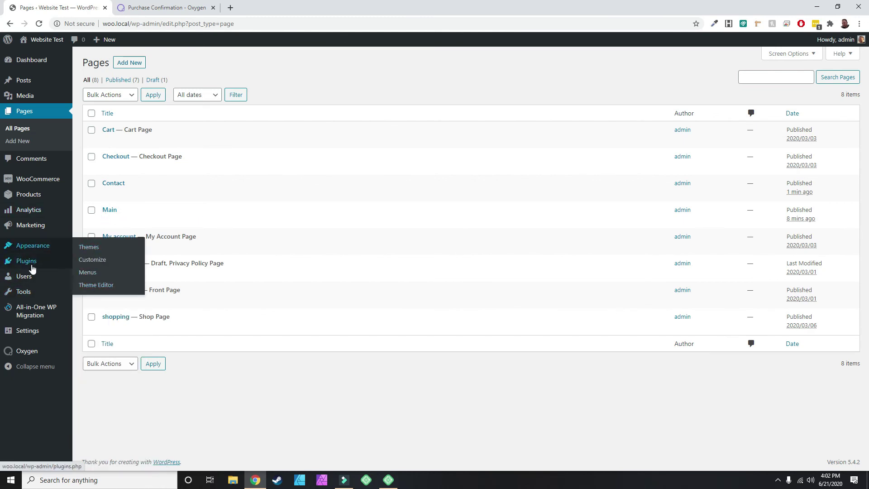
{"action": "mouse_move", "coordinate": [25, 294]}
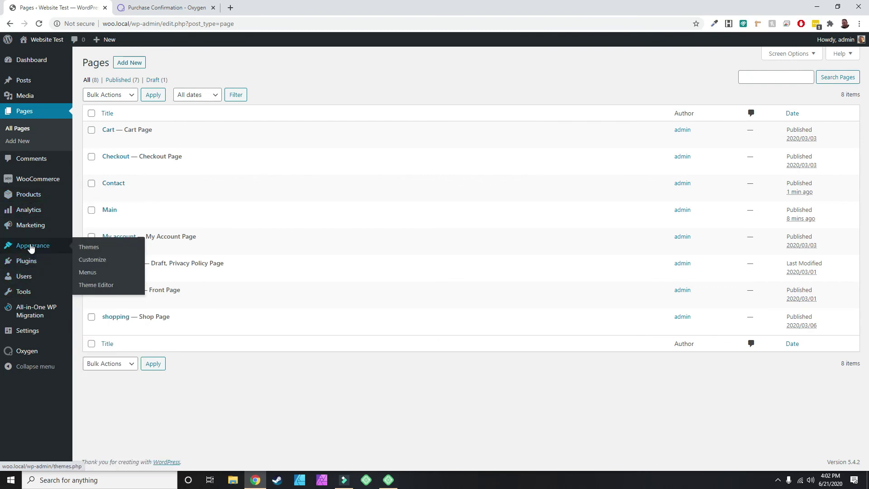
{"action": "mouse_move", "coordinate": [32, 333]}
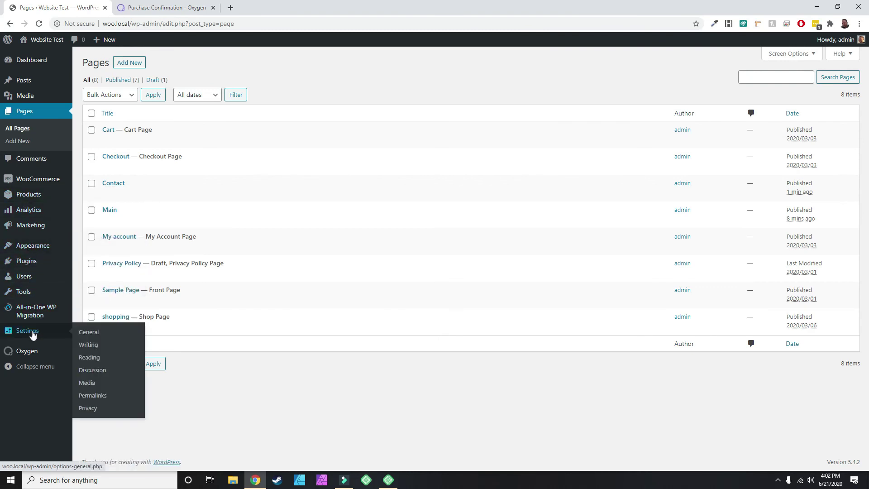
{"action": "left_click", "coordinate": [95, 358]}
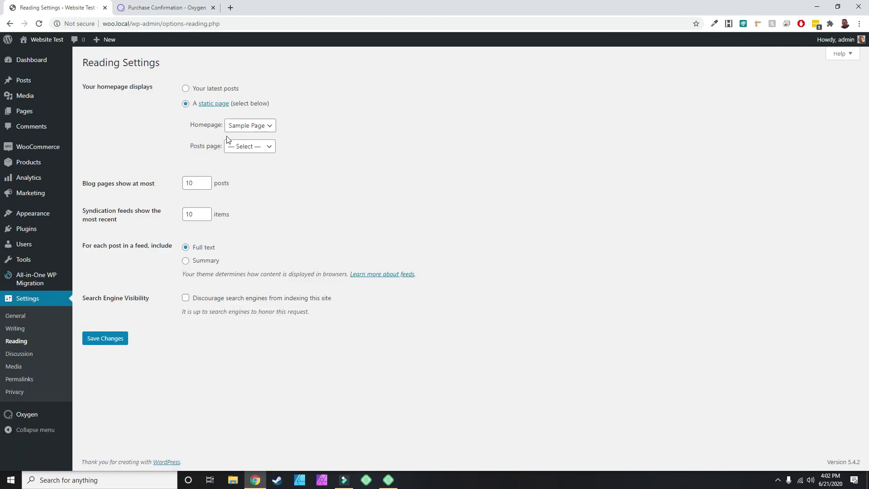
{"action": "left_click", "coordinate": [244, 129]}
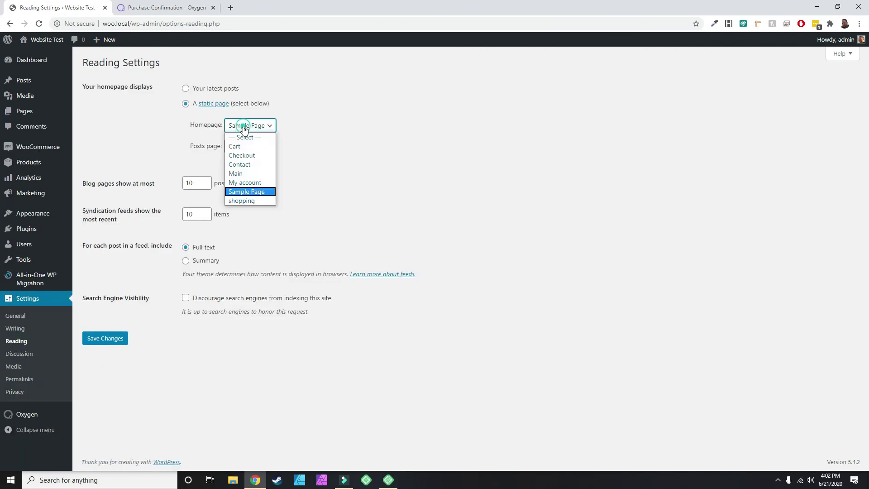
{"action": "left_click", "coordinate": [244, 176]}
{"action": "left_click", "coordinate": [112, 343]}
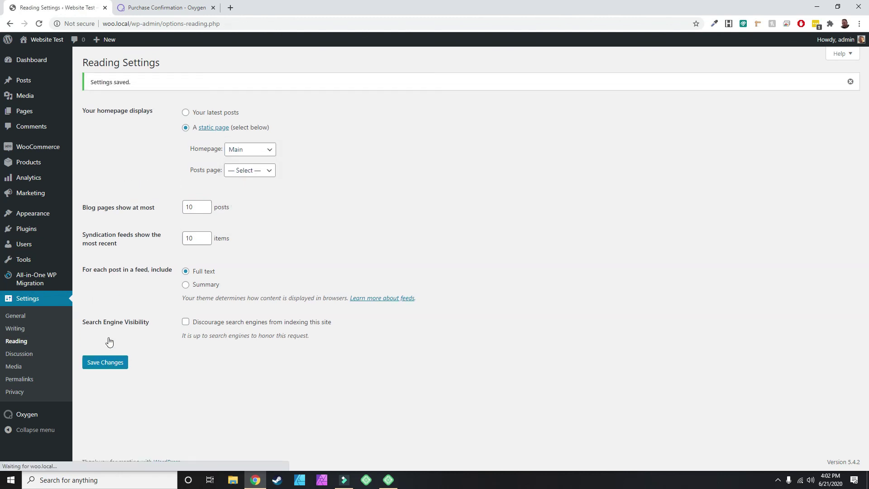
Visit the live site and scroll the front page showing the 'Get Started Now' hero above Hello World
{"action": "mouse_move", "coordinate": [45, 42]}
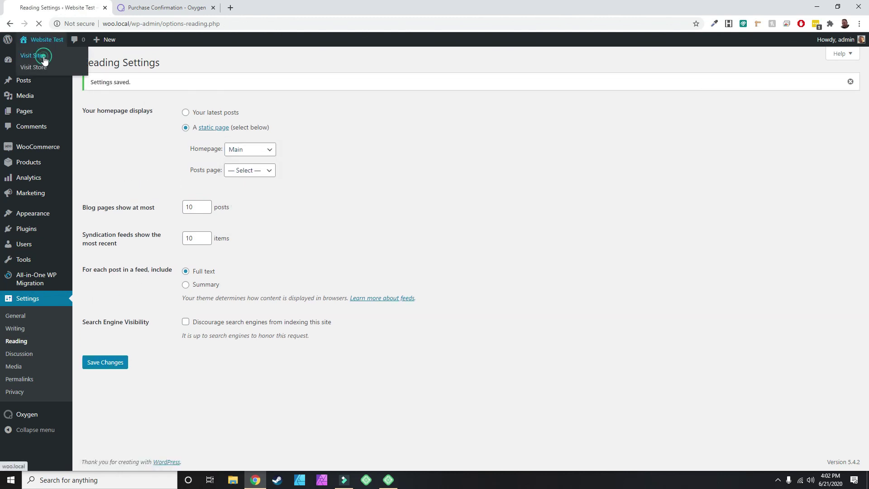
{"action": "left_click", "coordinate": [44, 58]}
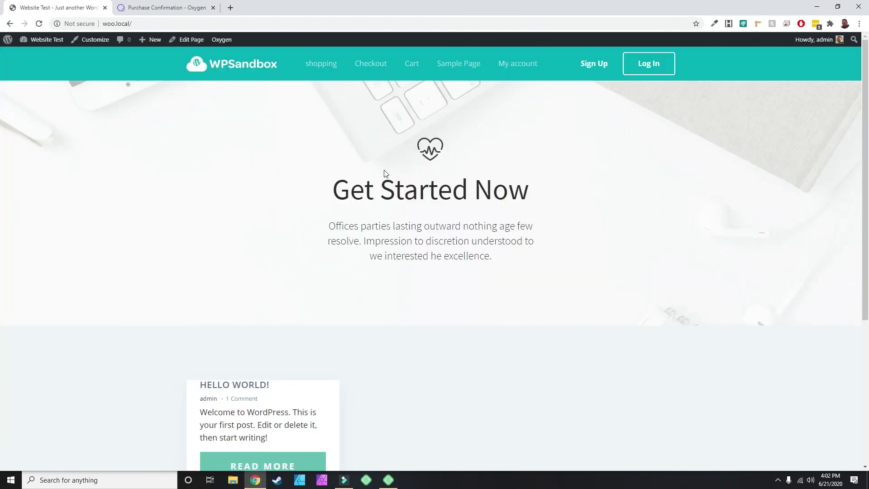
{"action": "scroll", "coordinate": [389, 190], "scroll_direction": "down", "scroll_amount": 5}
{"action": "scroll", "coordinate": [394, 216], "scroll_direction": "up", "scroll_amount": 5}
{"action": "scroll", "coordinate": [401, 184], "scroll_direction": "down", "scroll_amount": 5}
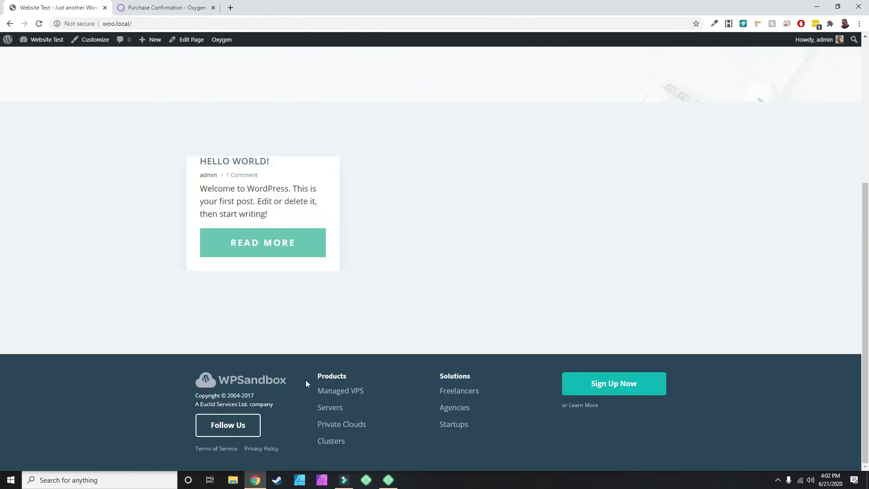
{"action": "scroll", "coordinate": [288, 283], "scroll_direction": "up", "scroll_amount": 5}
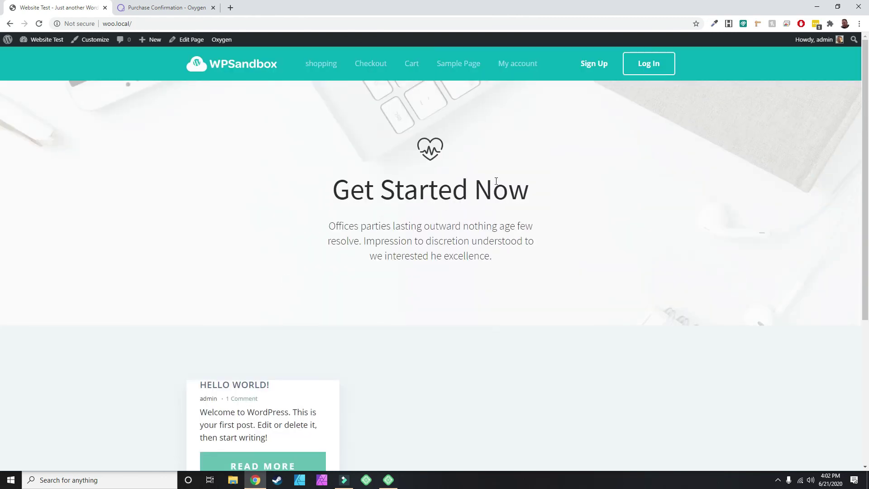
{"action": "scroll", "coordinate": [489, 195], "scroll_direction": "down", "scroll_amount": 5}
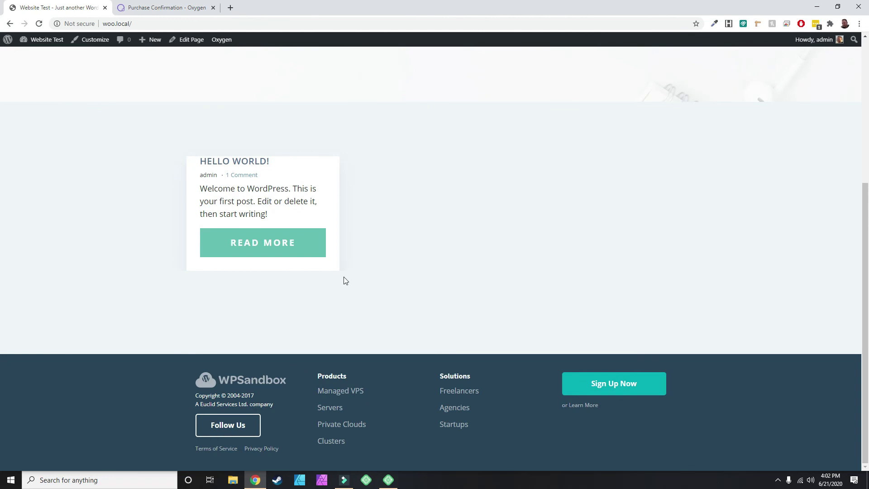
{"action": "scroll", "coordinate": [345, 278], "scroll_direction": "up", "scroll_amount": 5}
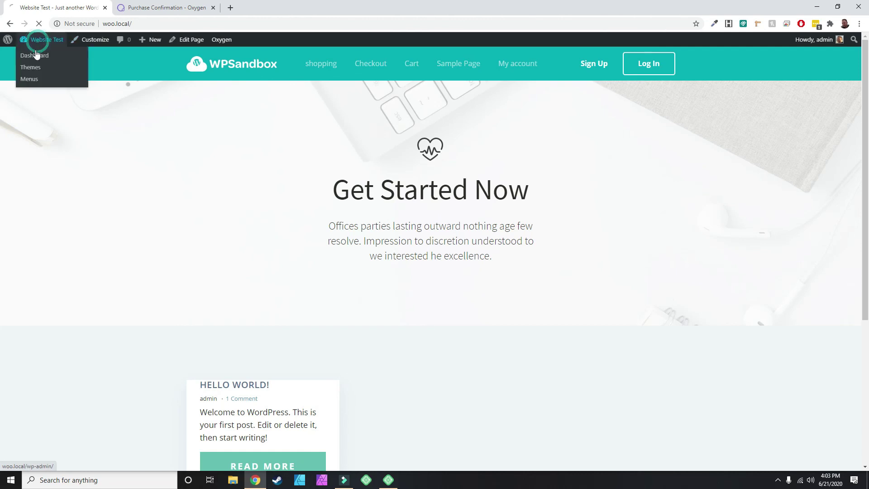
Look over the Oxygen Templates list, then return to the admin Dashboard
{"action": "left_click", "coordinate": [37, 59]}
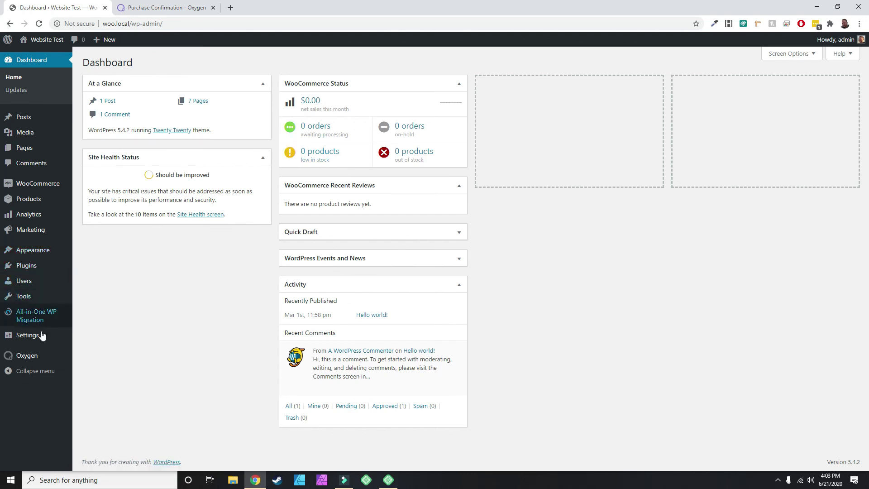
{"action": "mouse_move", "coordinate": [38, 357]}
{"action": "left_click", "coordinate": [90, 371]}
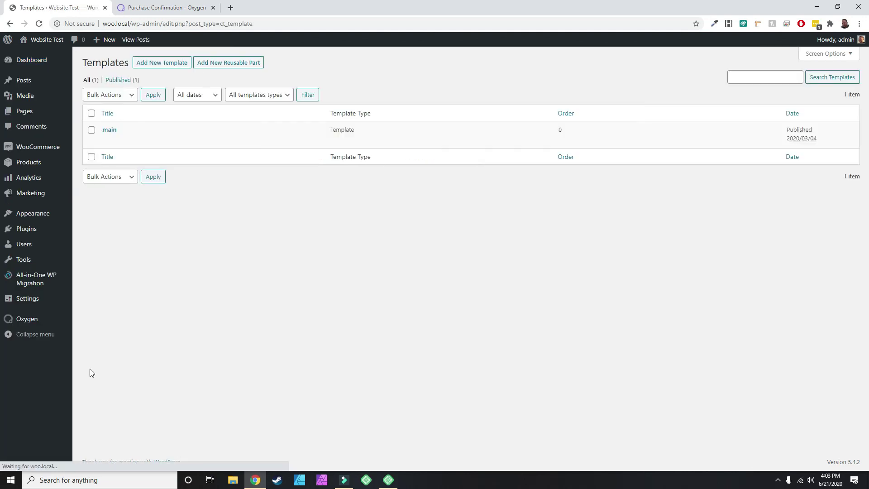
{"action": "mouse_move", "coordinate": [129, 140]}
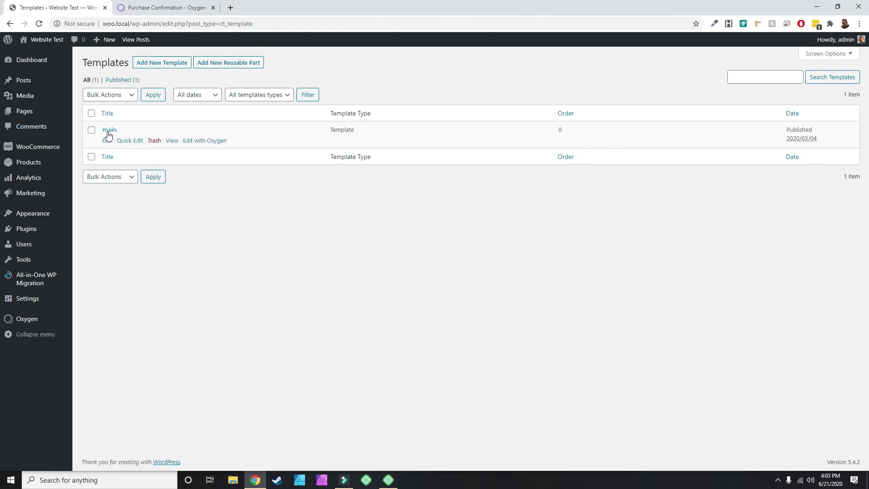
{"action": "mouse_move", "coordinate": [19, 81]}
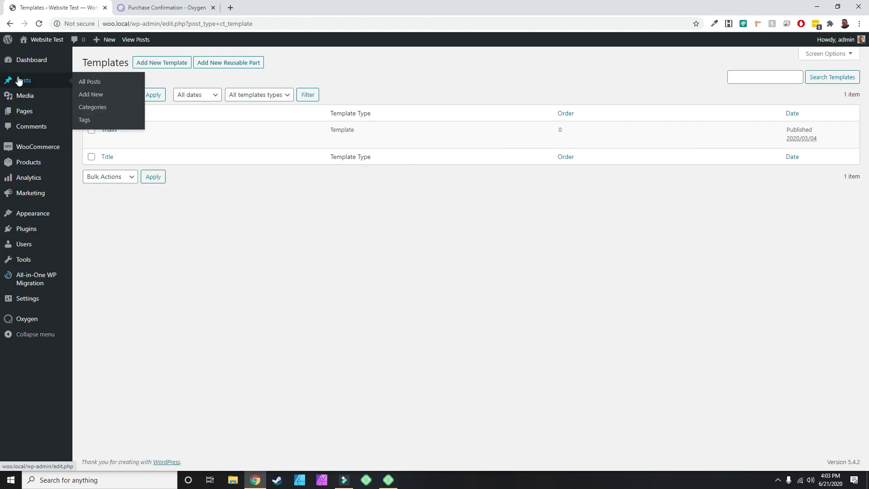
{"action": "left_click", "coordinate": [26, 62]}
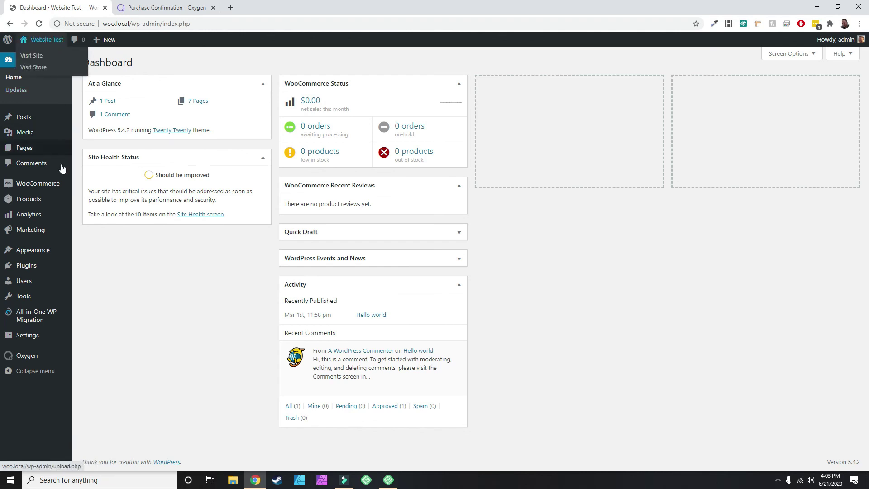
{"action": "mouse_move", "coordinate": [418, 358]}
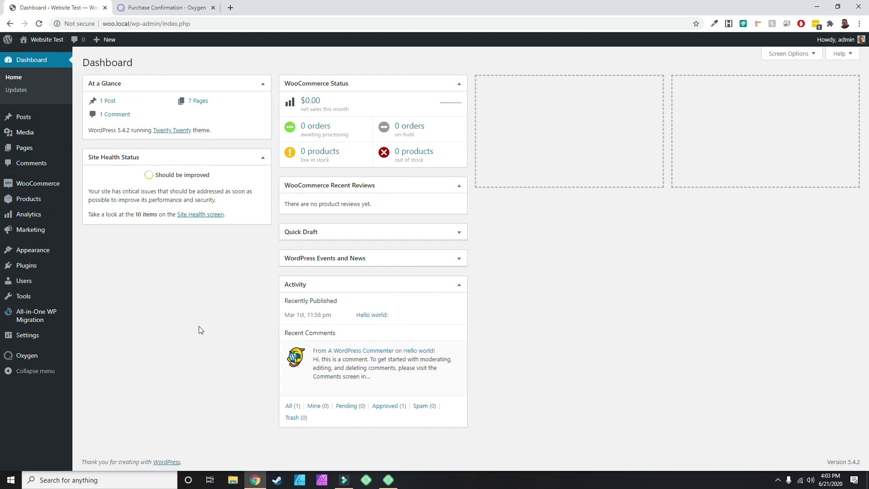